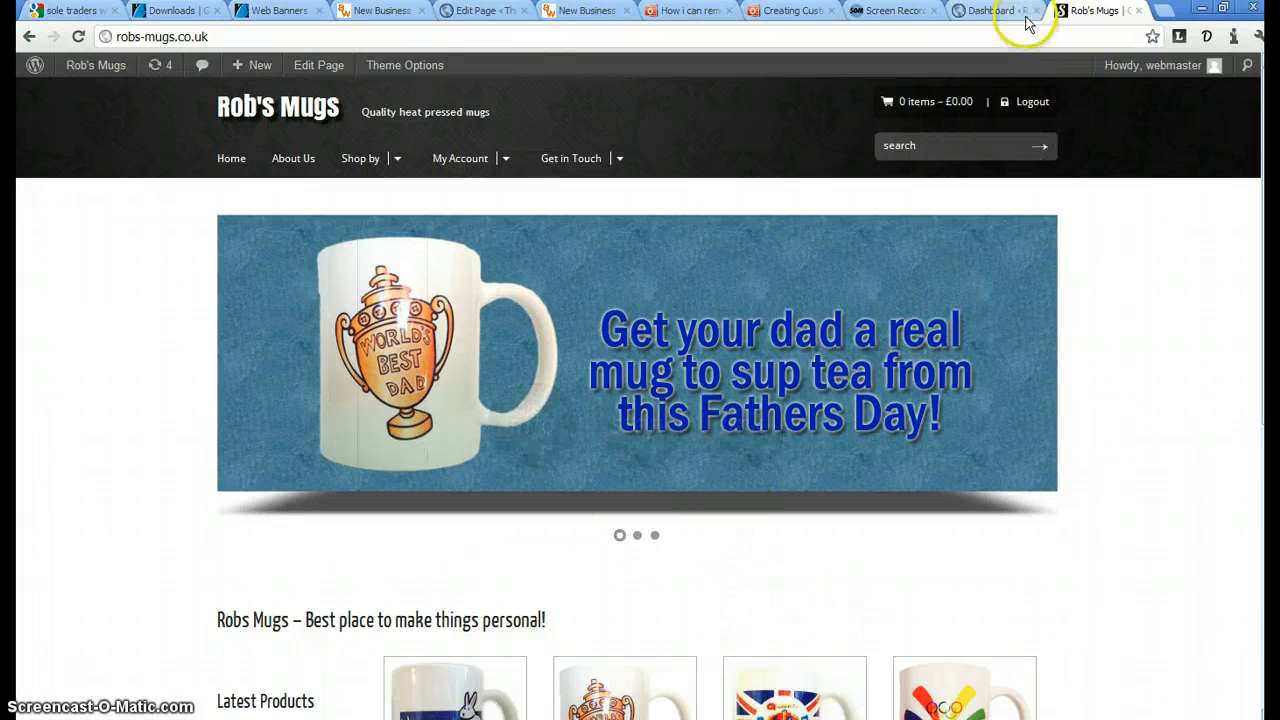
# Compare the shop's public home page with its admin dashboard, ending on the dashboard
pyautogui.click(995, 11)
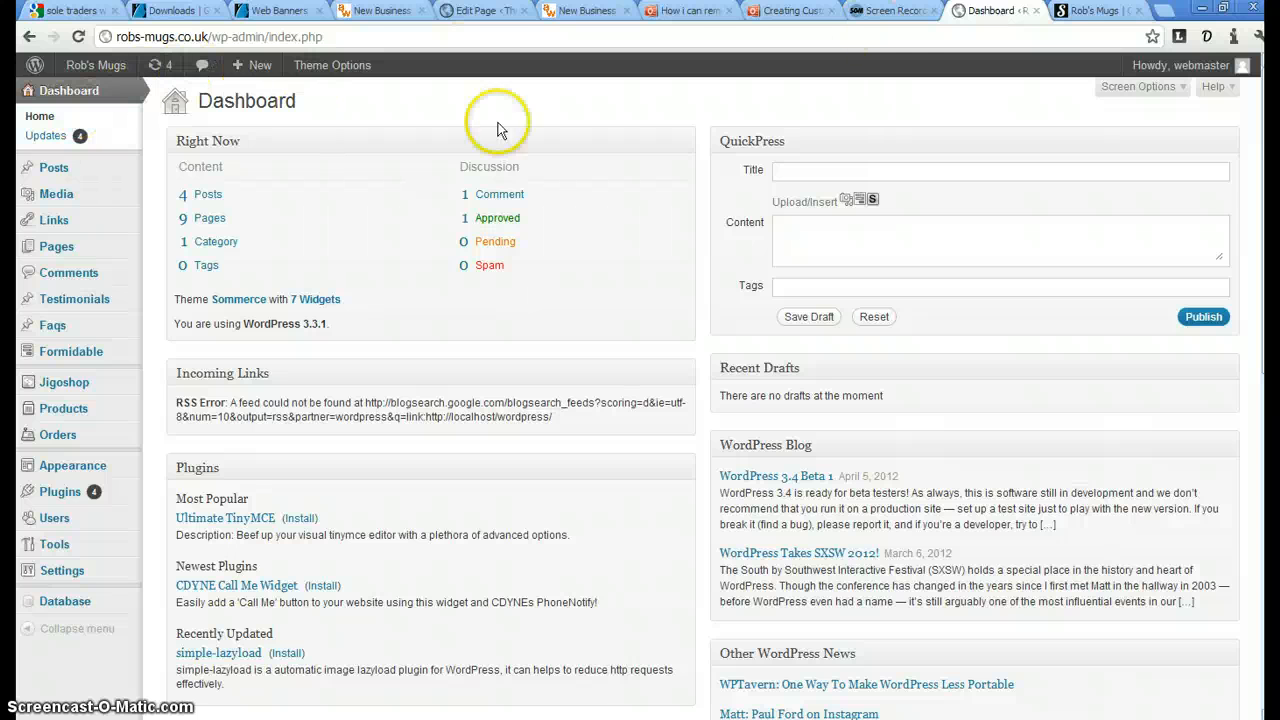
pyautogui.click(1097, 11)
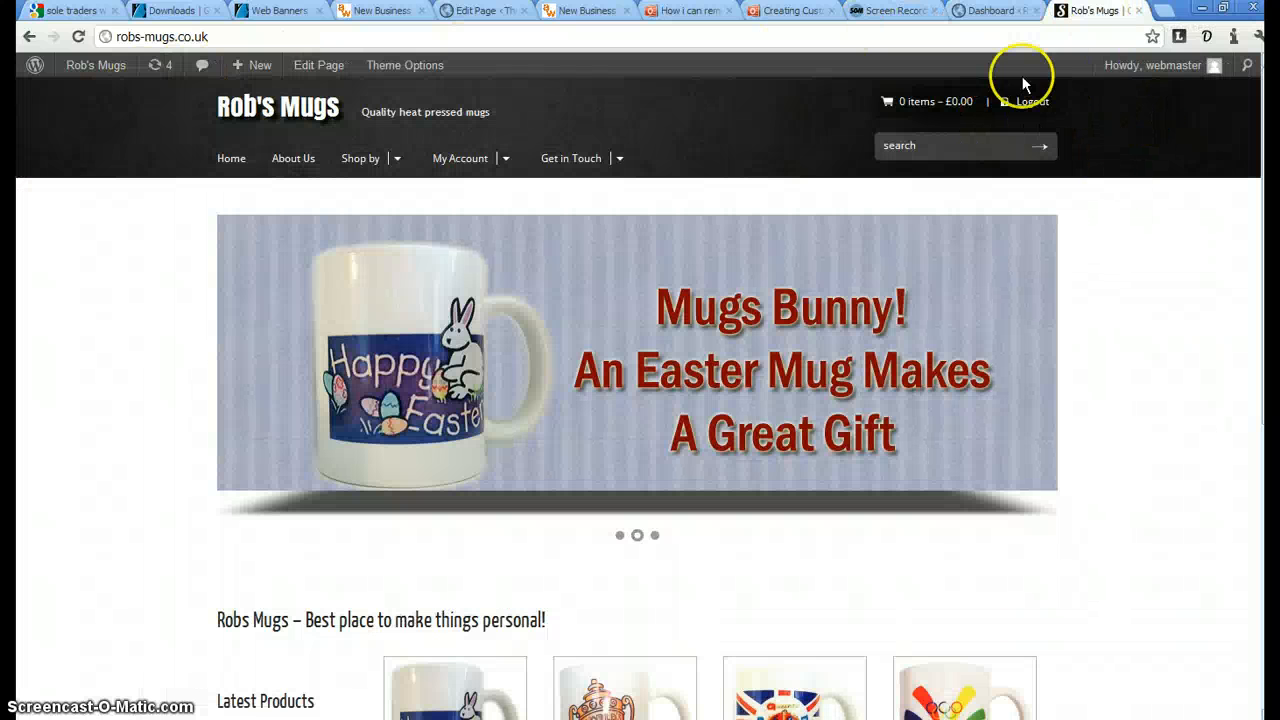
pyautogui.click(993, 18)
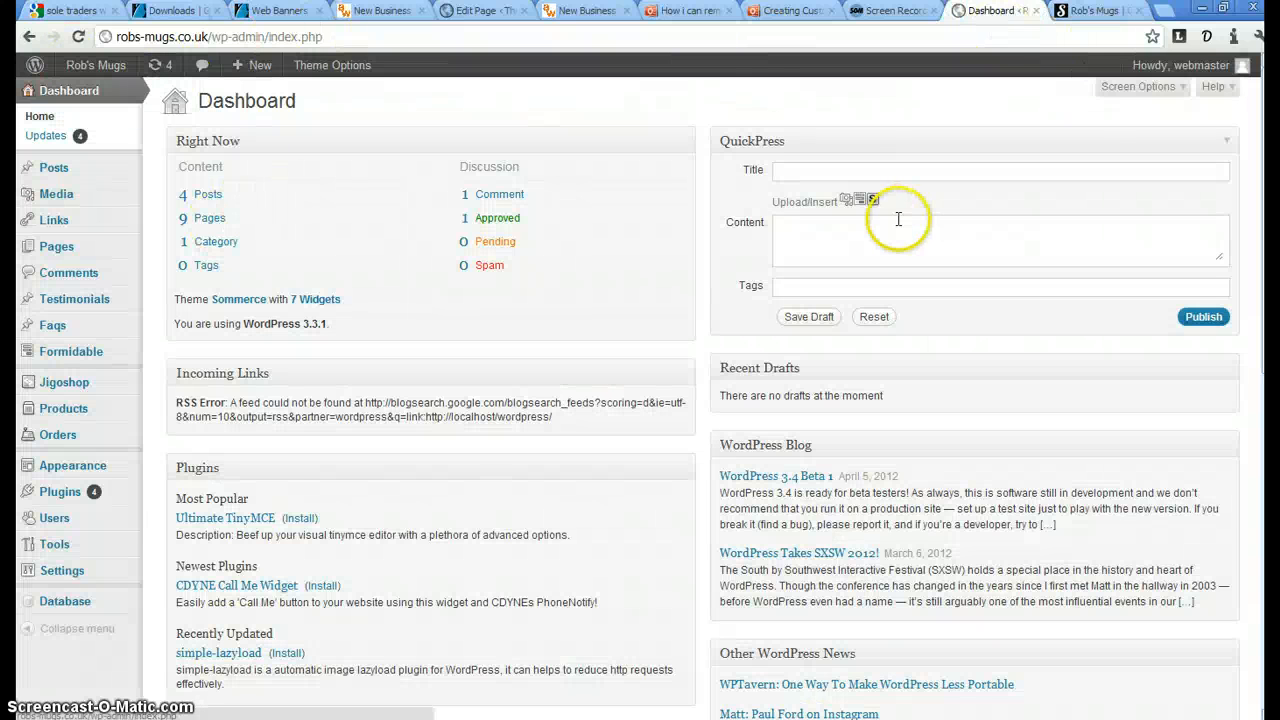
pyautogui.click(1094, 12)
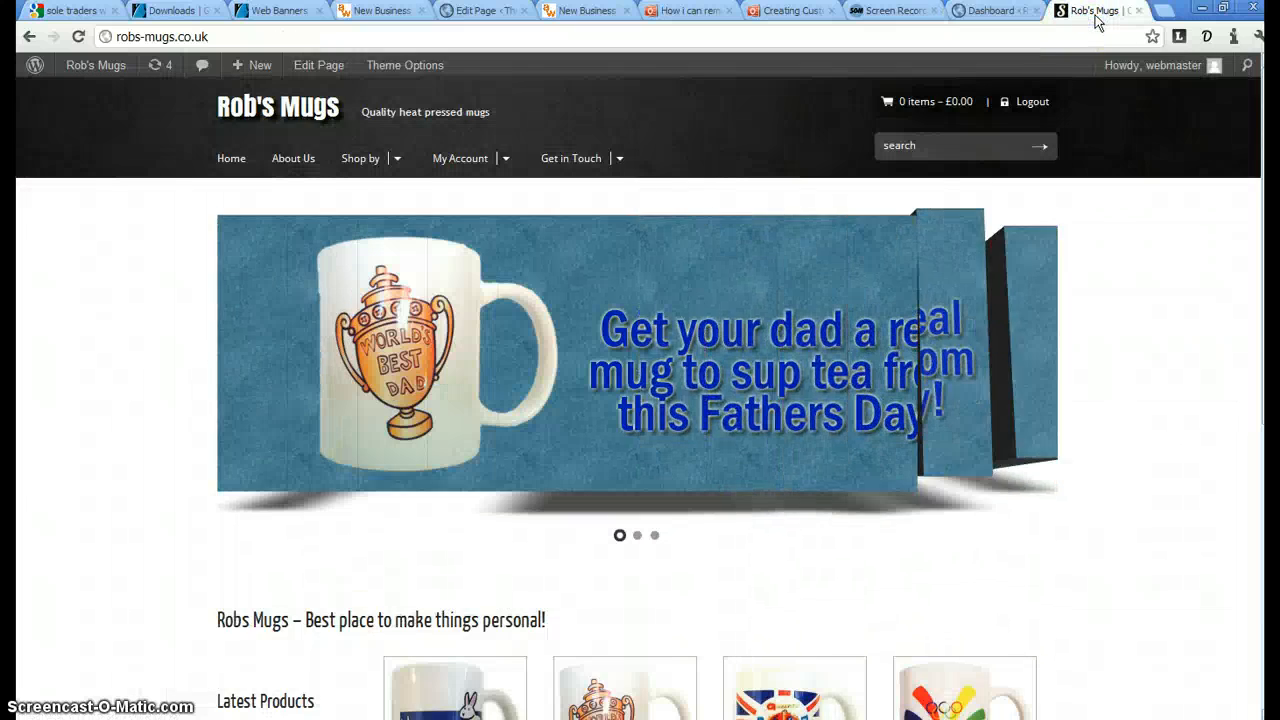
pyautogui.click(993, 12)
pyautogui.click(1085, 12)
pyautogui.click(993, 12)
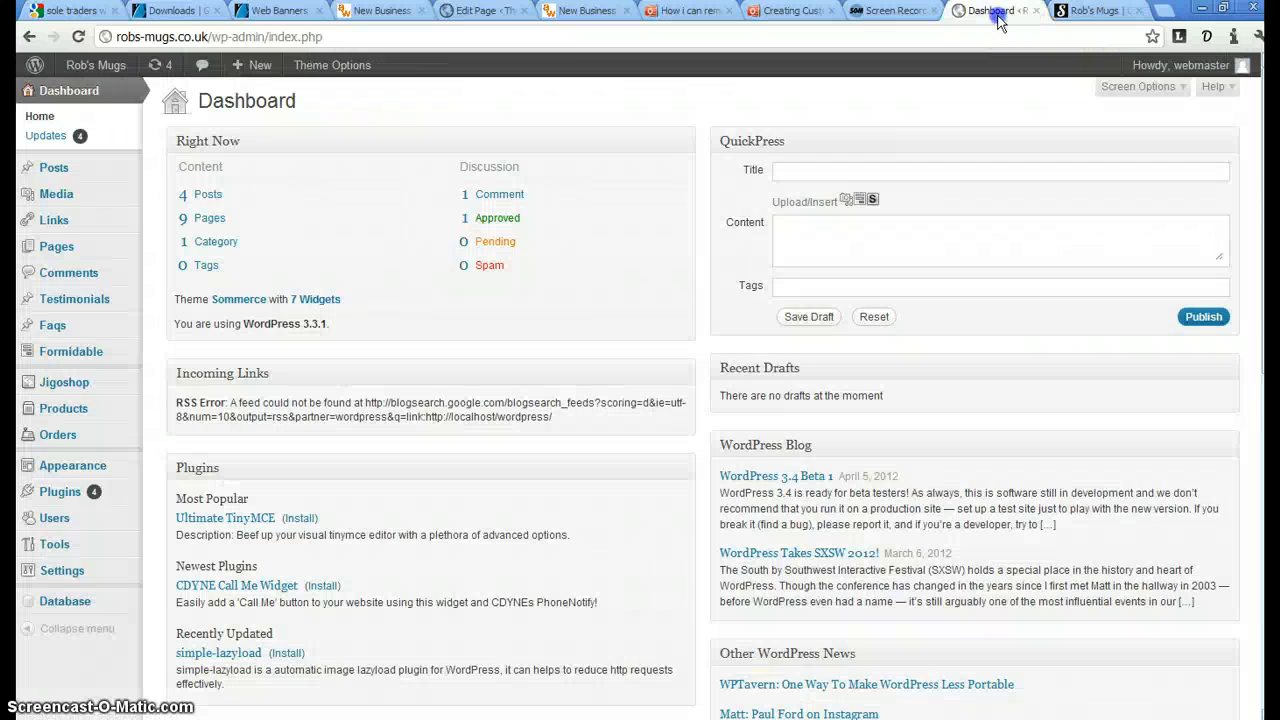
pyautogui.click(1082, 12)
pyautogui.click(990, 12)
pyautogui.click(1085, 12)
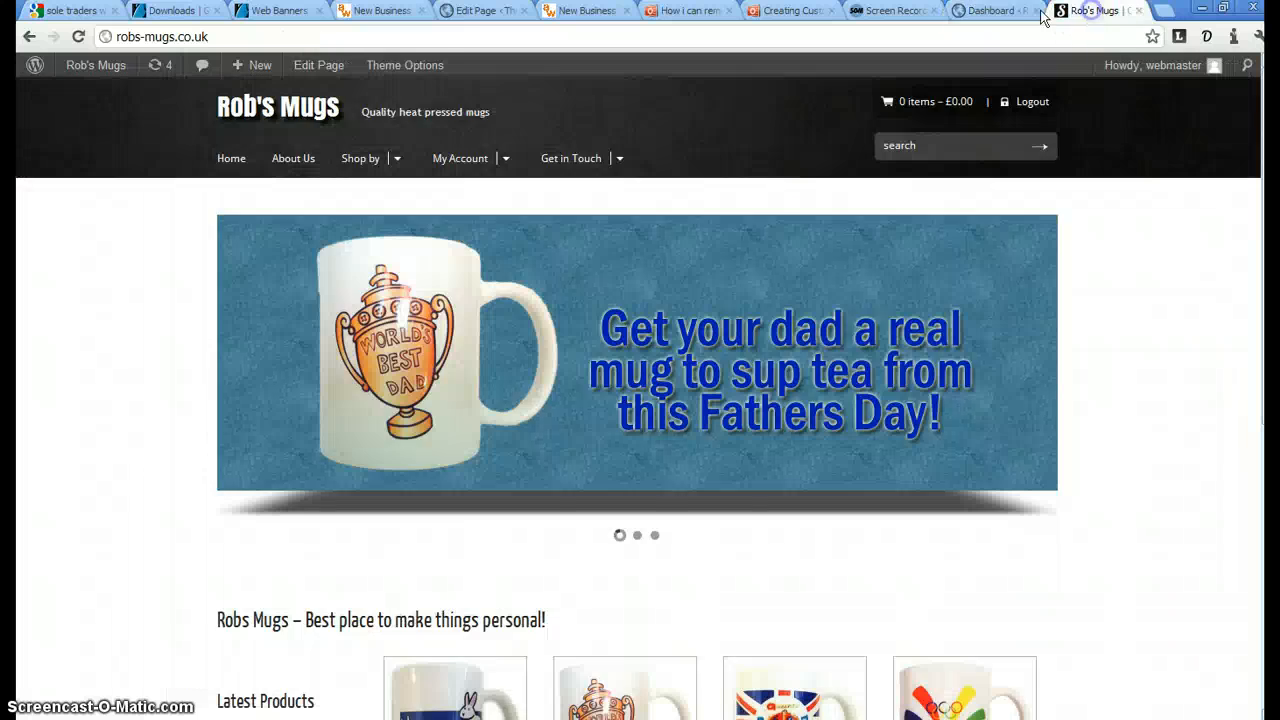
pyautogui.click(995, 12)
pyautogui.click(1082, 12)
pyautogui.click(1022, 14)
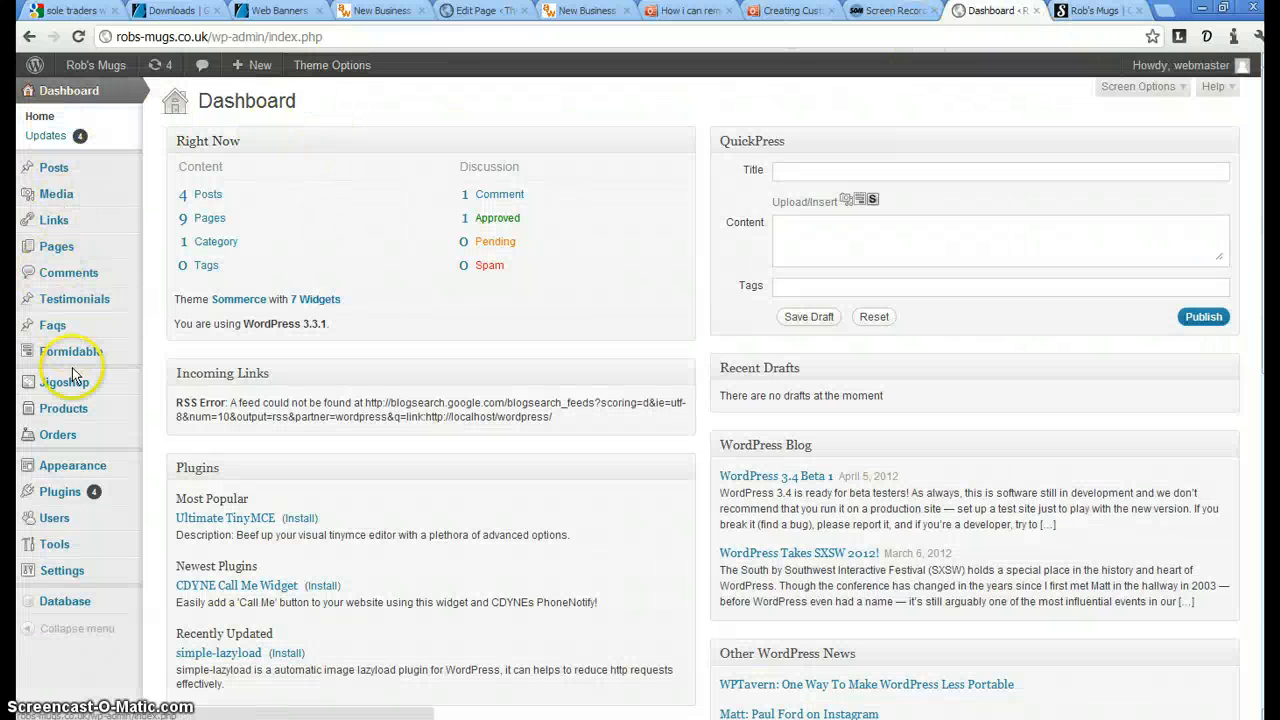
# Add a new product category named "another mug" to the shop
pyautogui.moveTo(70, 406)
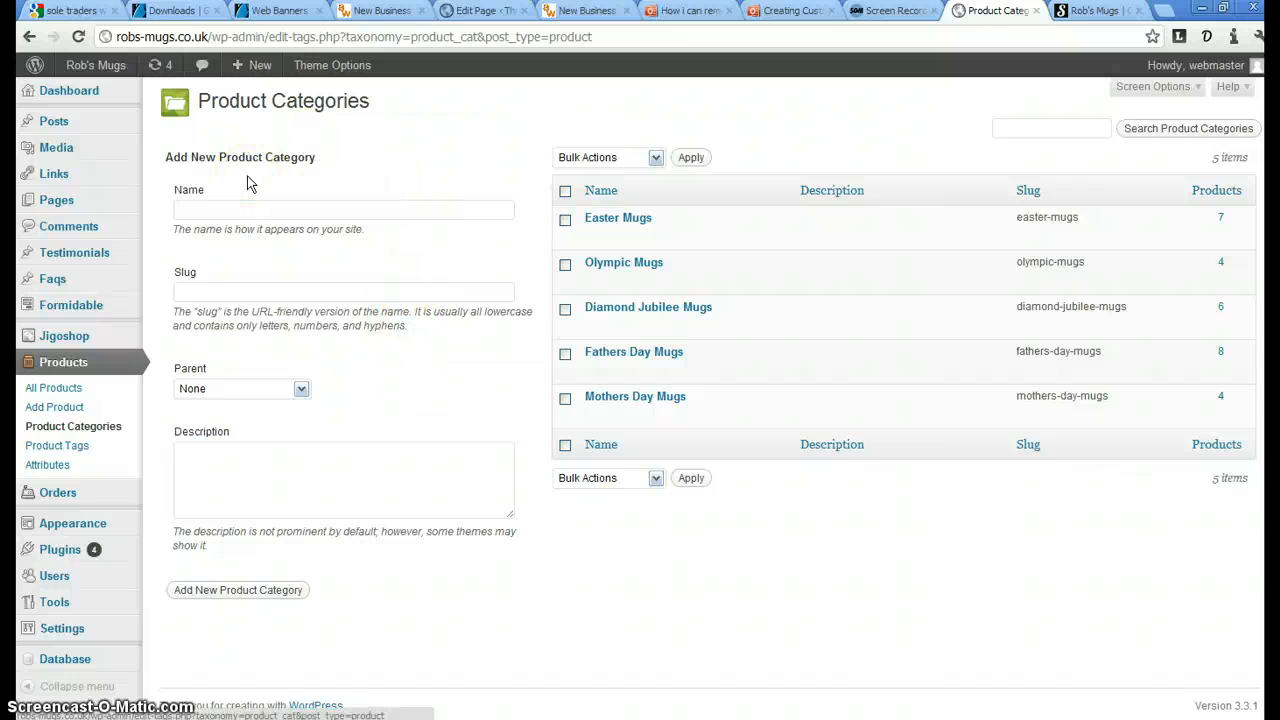
pyautogui.click(223, 207)
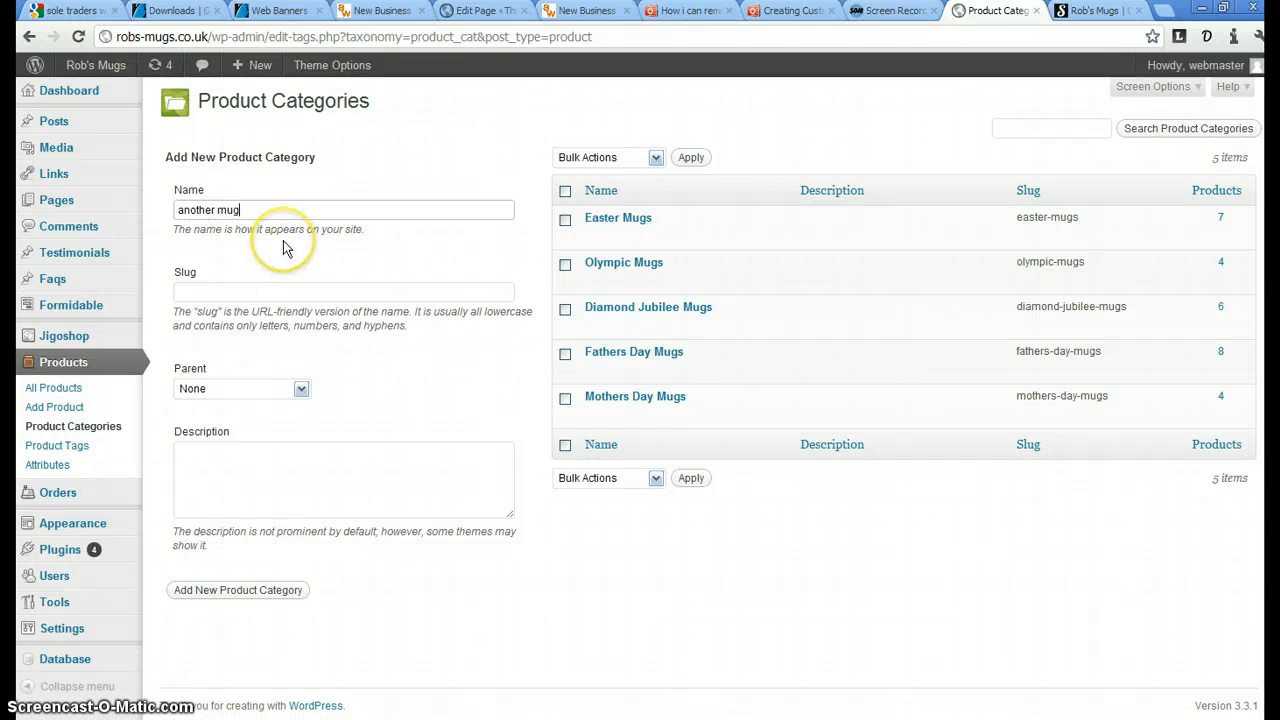
pyautogui.click(242, 592)
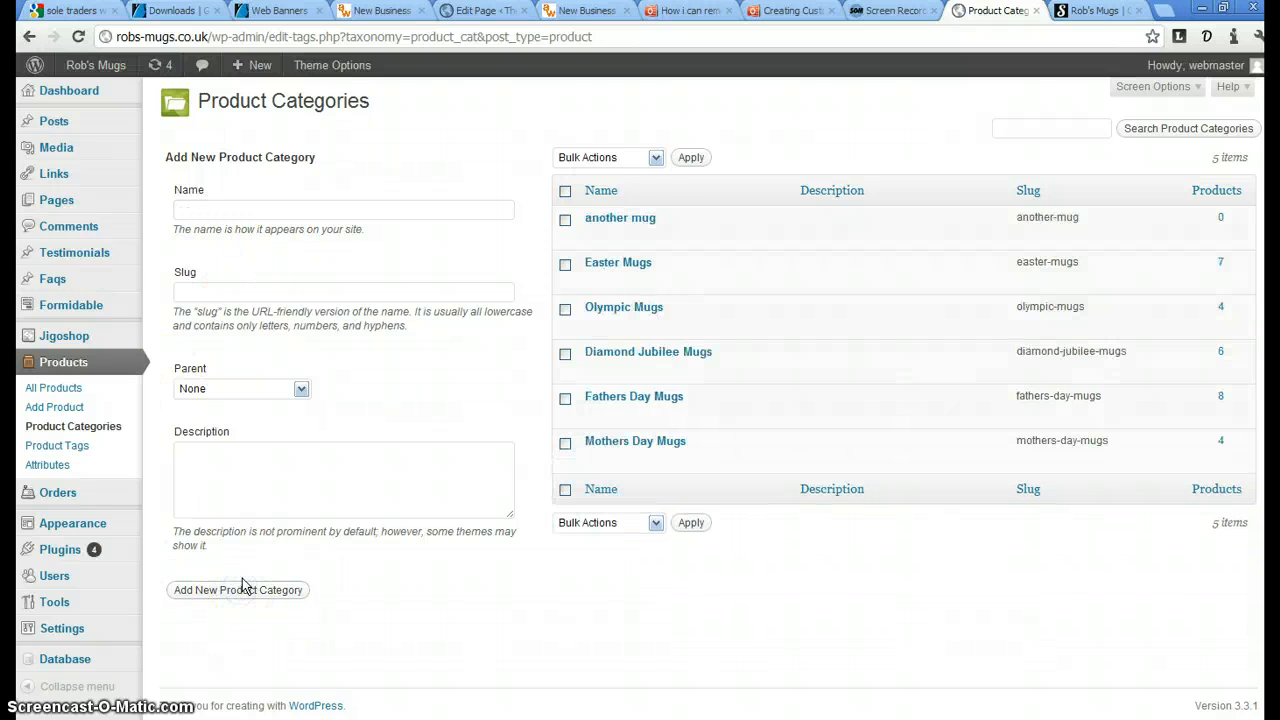
# Permanently delete the "another mug" product category
pyautogui.moveTo(665, 232)
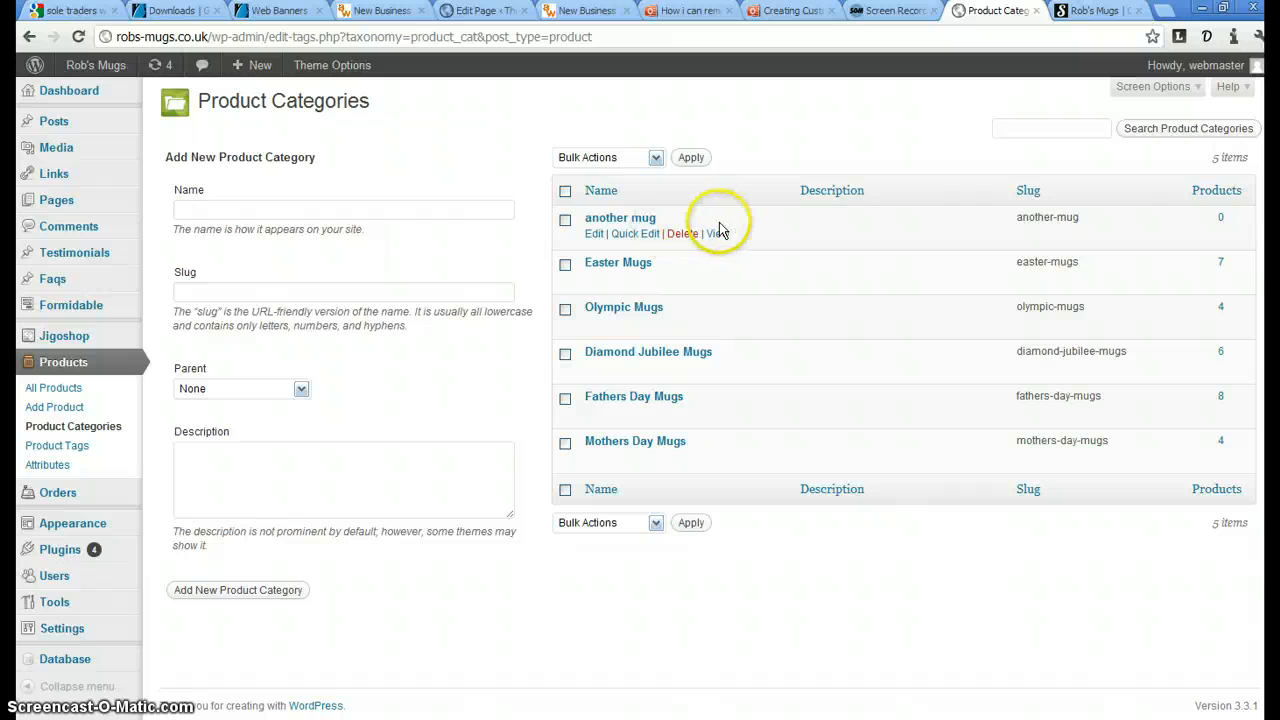
pyautogui.click(683, 234)
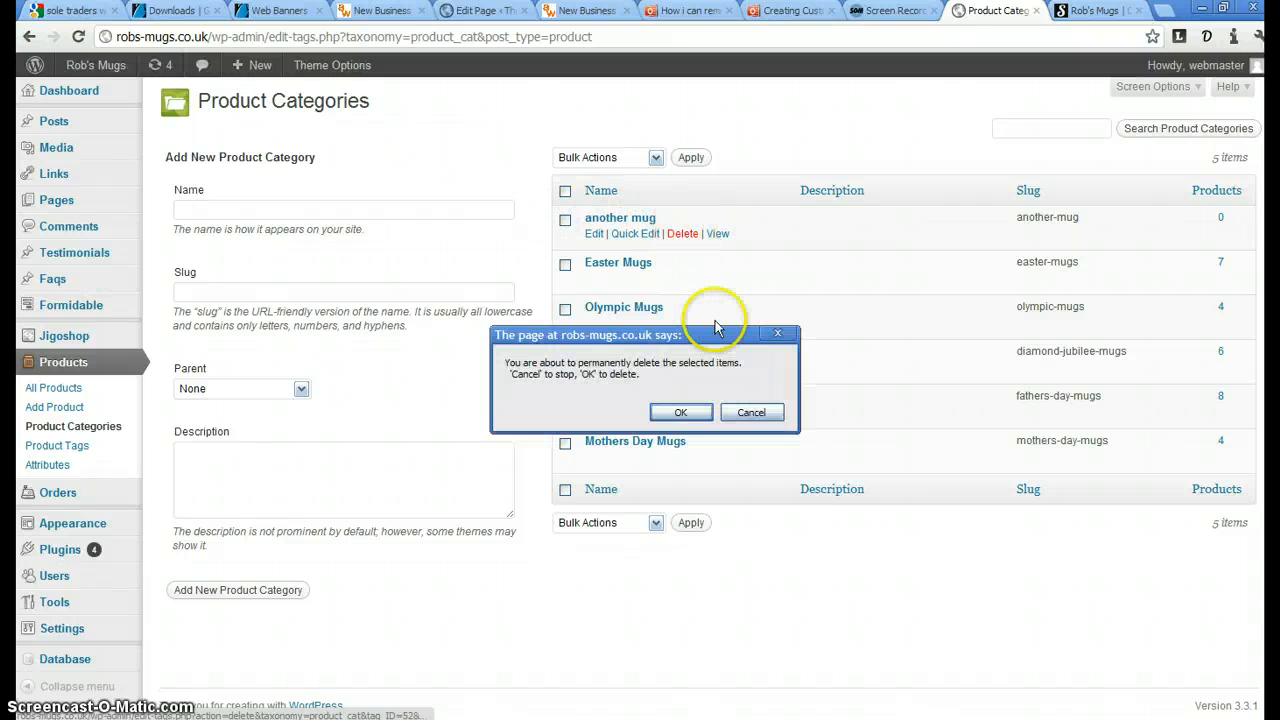
pyautogui.click(679, 409)
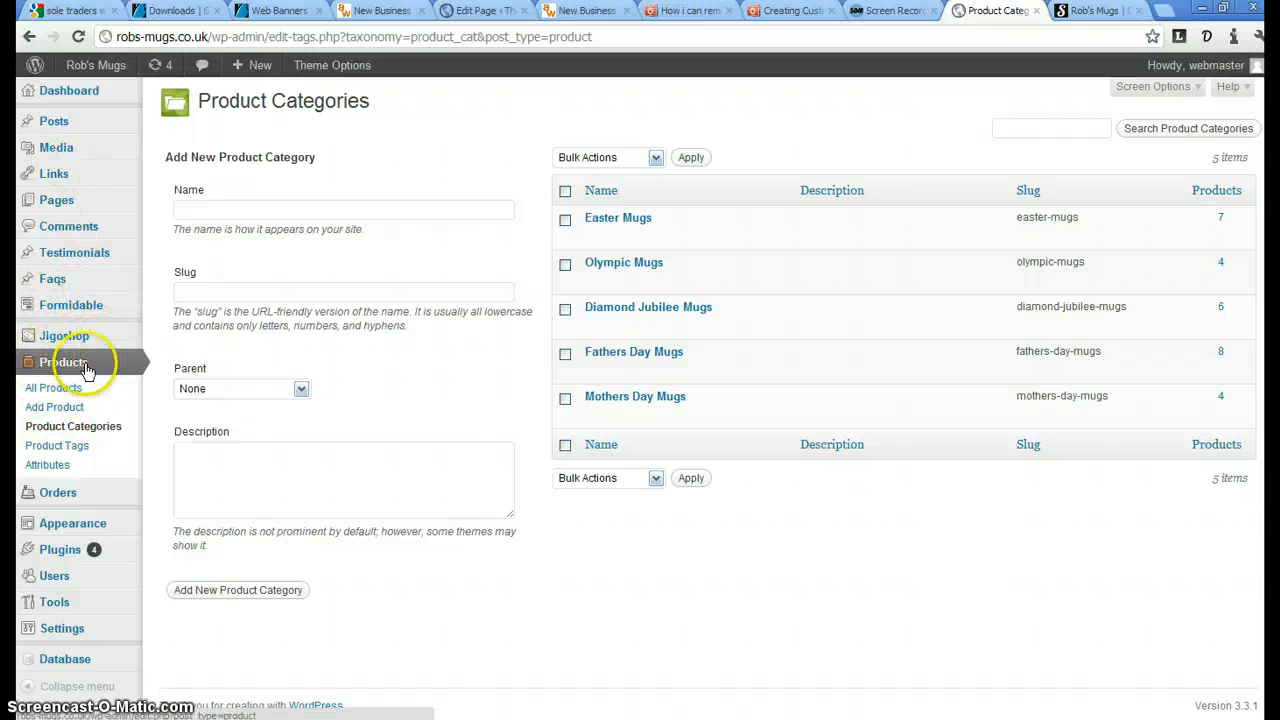
# Start a new product and title it "New Mug"
pyautogui.click(50, 410)
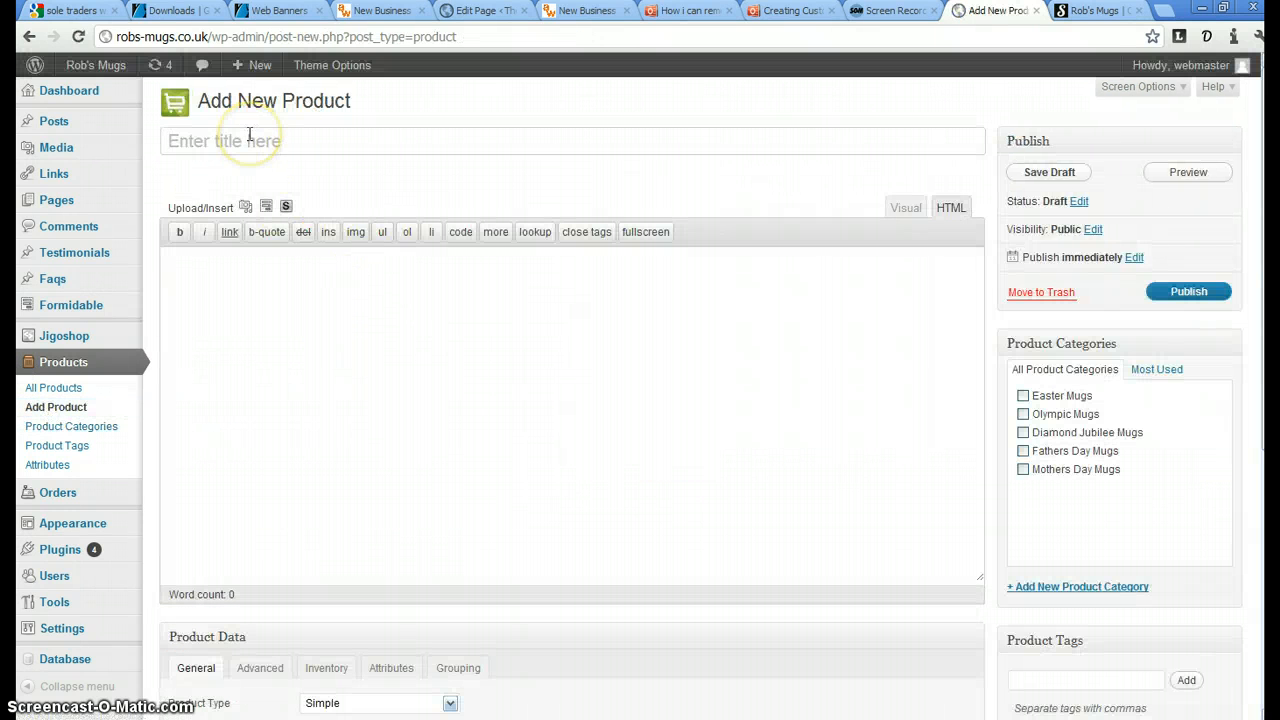
pyautogui.click(229, 294)
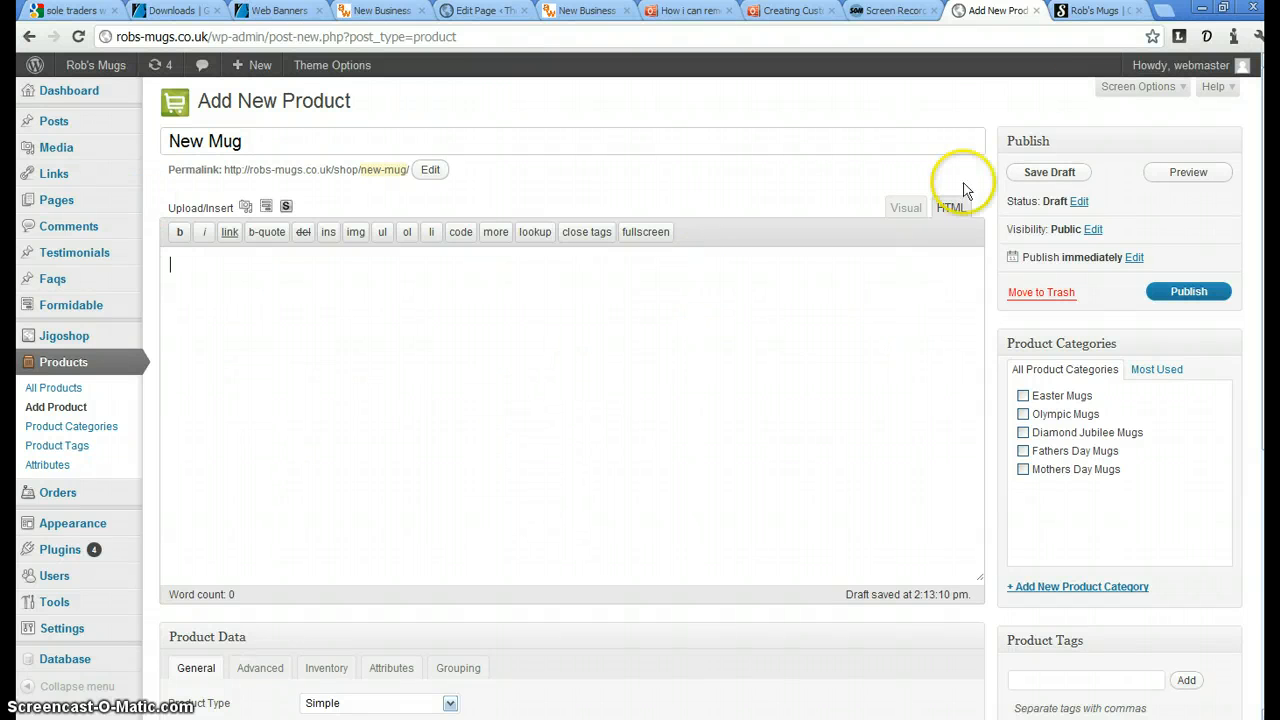
# Copy the full description from the shop's "Easter Mug – Mug 1" product page into the new product's description
pyautogui.click(1094, 11)
pyautogui.scroll(-3, 517, 449)
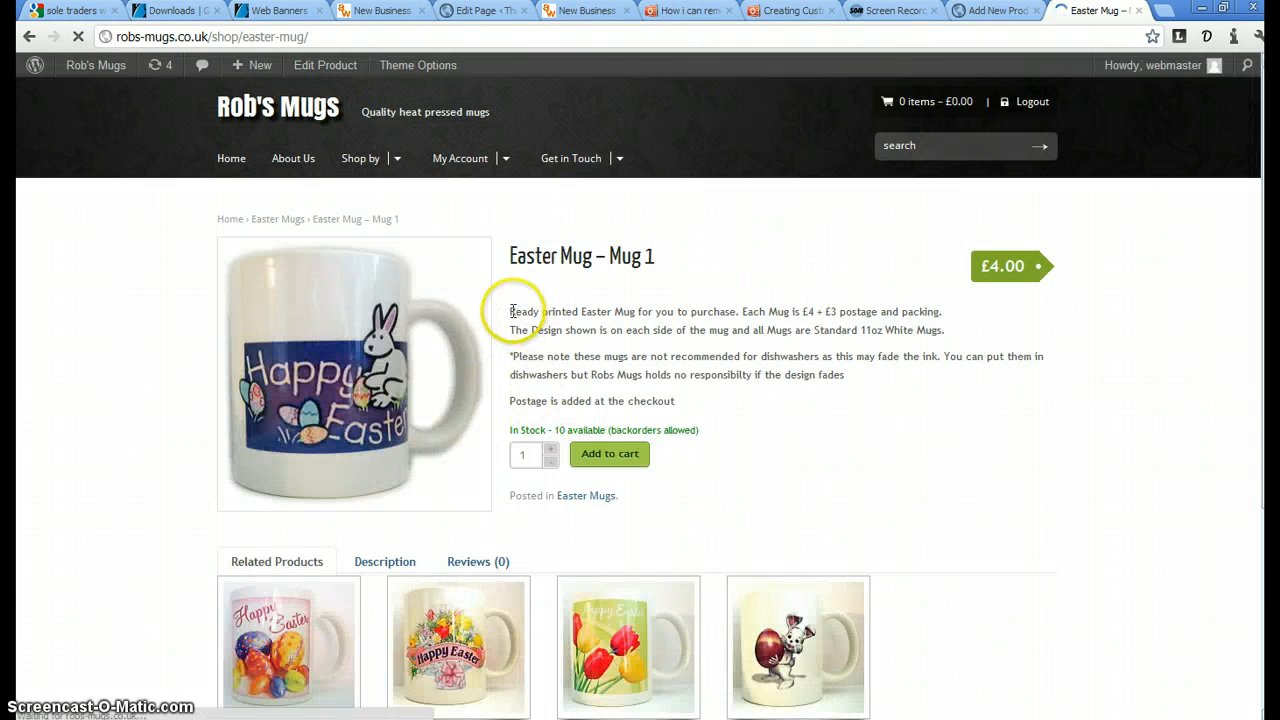
pyautogui.moveTo(510, 311); pyautogui.dragTo(580, 312)
pyautogui.moveTo(648, 356); pyautogui.dragTo(676, 401)
pyautogui.rightClick(646, 346)
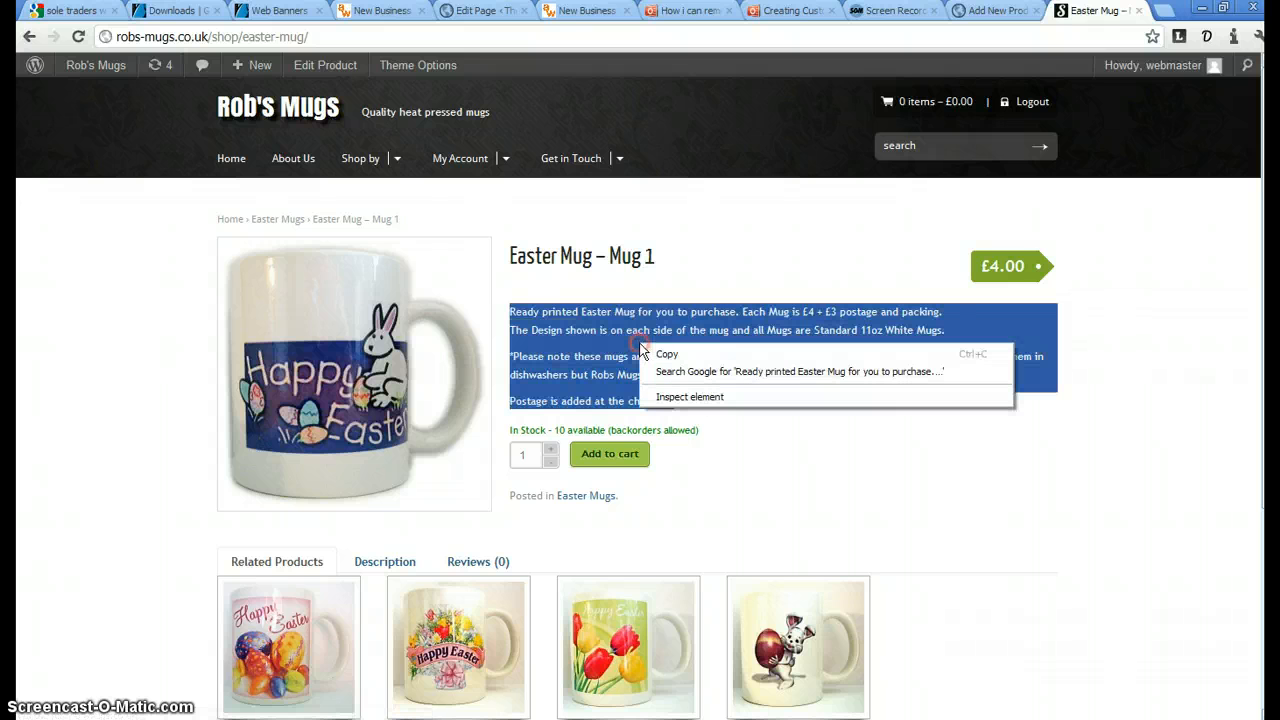
pyautogui.click(670, 355)
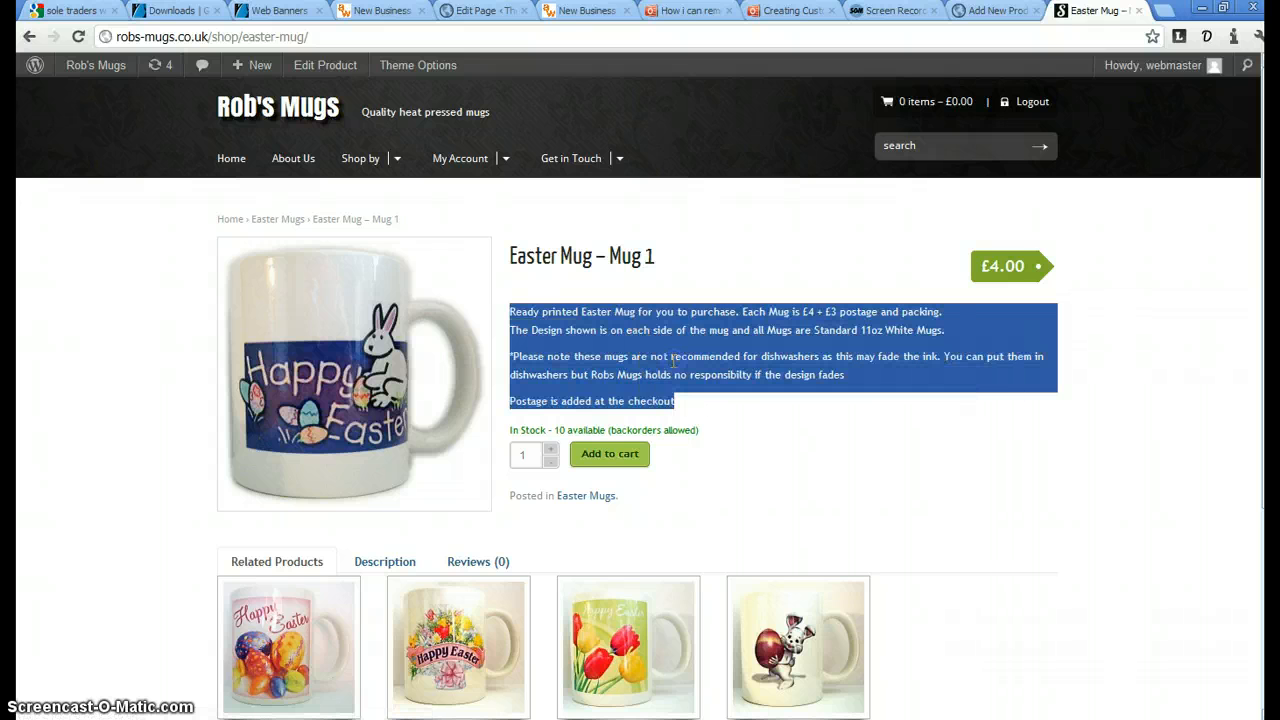
pyautogui.click(987, 12)
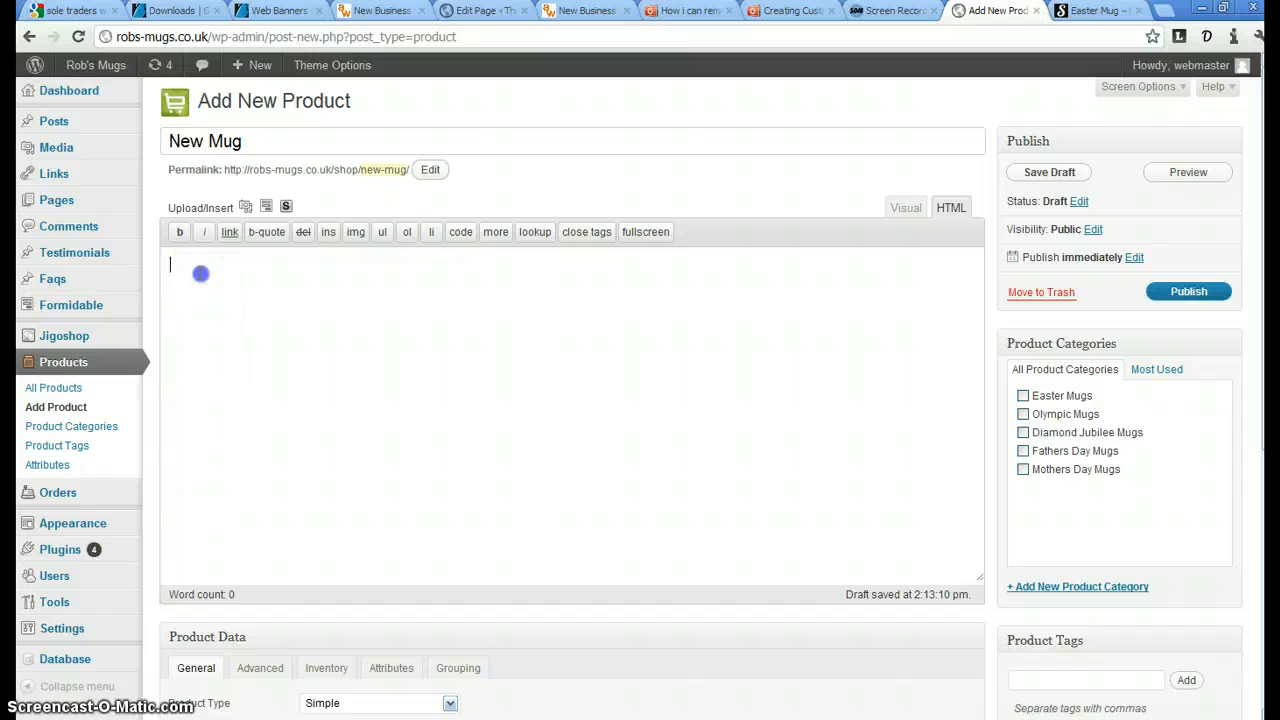
pyautogui.rightClick(200, 273)
pyautogui.click(249, 357)
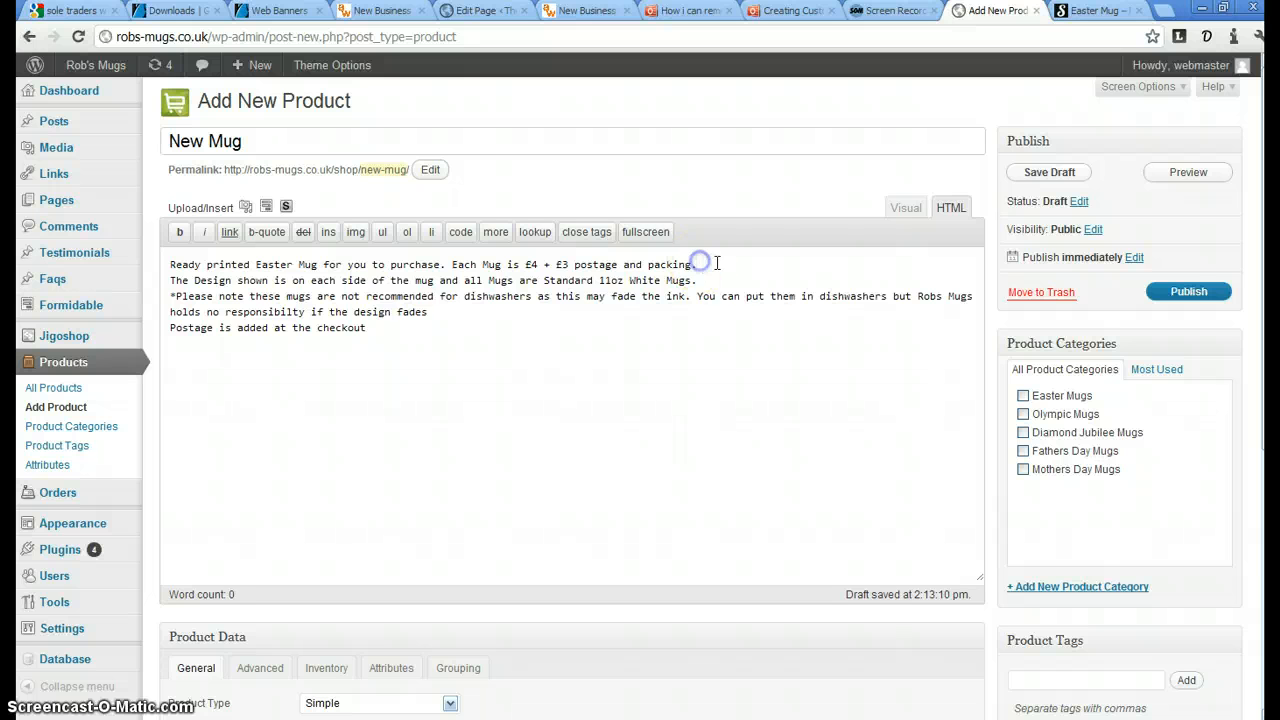
# Separate the description's paragraphs with blank lines and assign the product to the Diamond Jubilee Mugs category
pyautogui.click(700, 263)
pyautogui.press('Return')
pyautogui.click(705, 296)
pyautogui.press('Return')
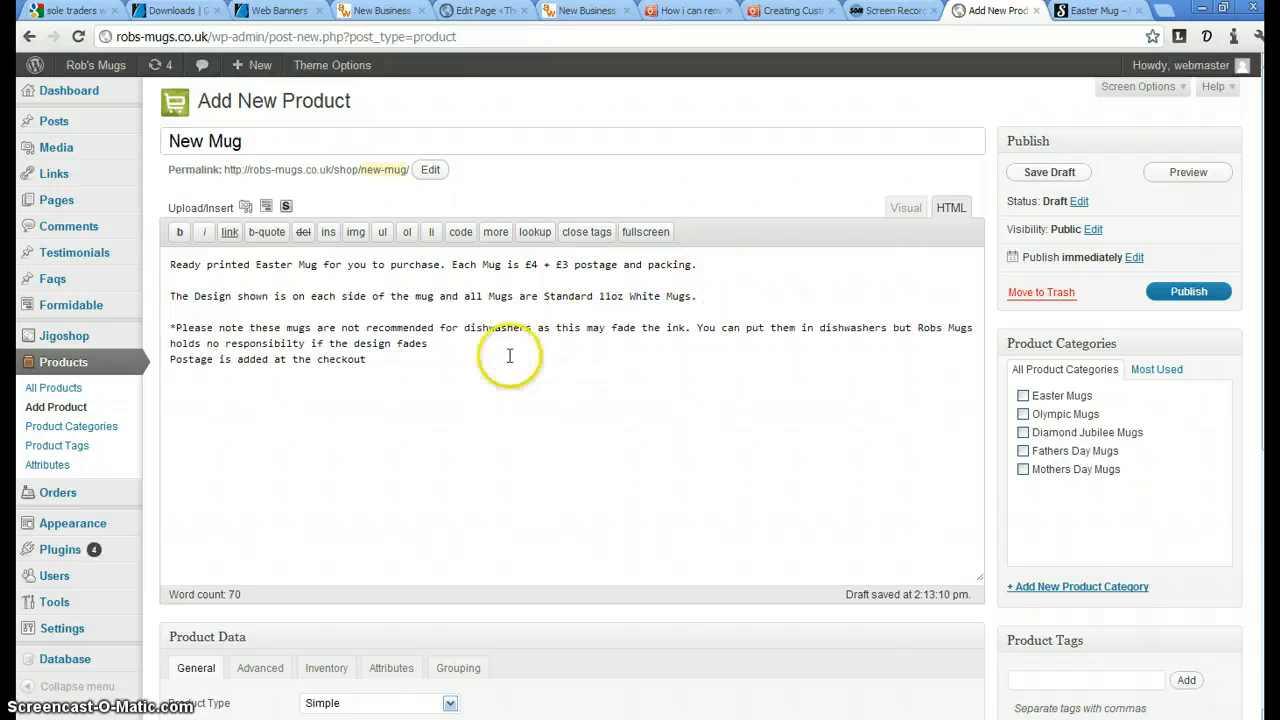
pyautogui.click(441, 343)
pyautogui.press('Return')
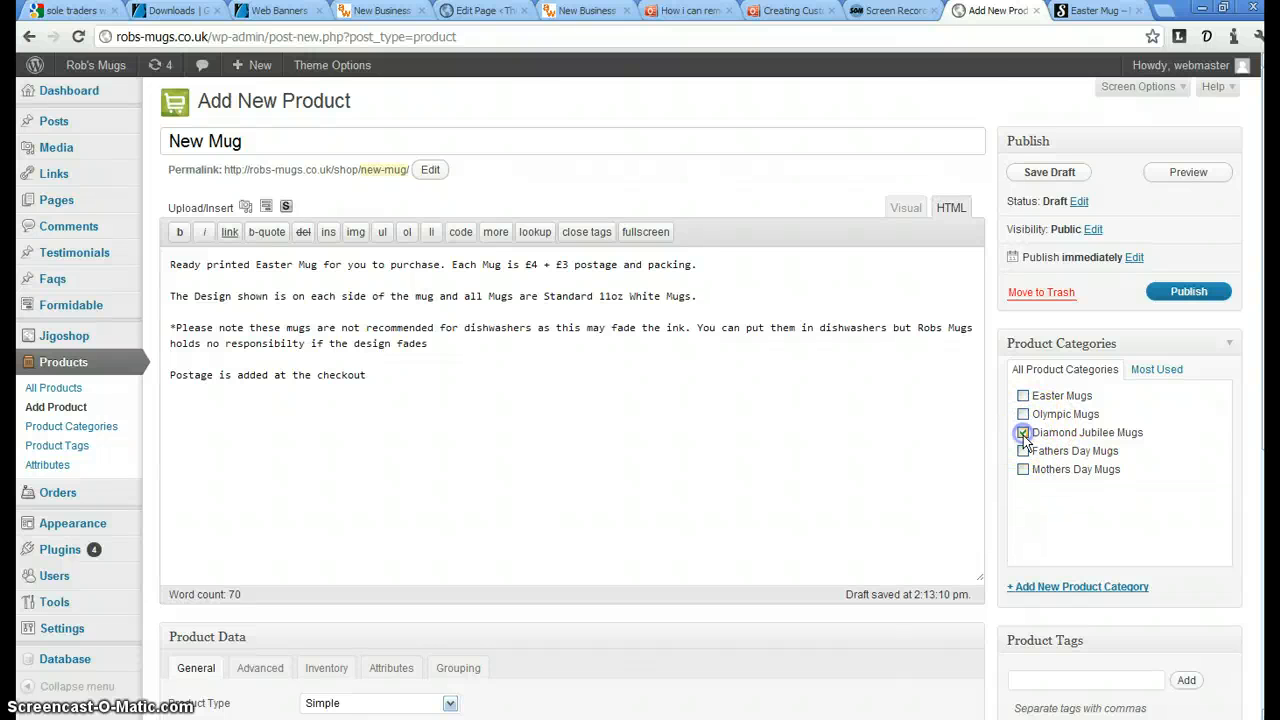
pyautogui.click(1023, 434)
# Start setting the product's featured image, checking the Media Library images before returning to the upload from the computer
pyautogui.scroll(-3, 1006, 430)
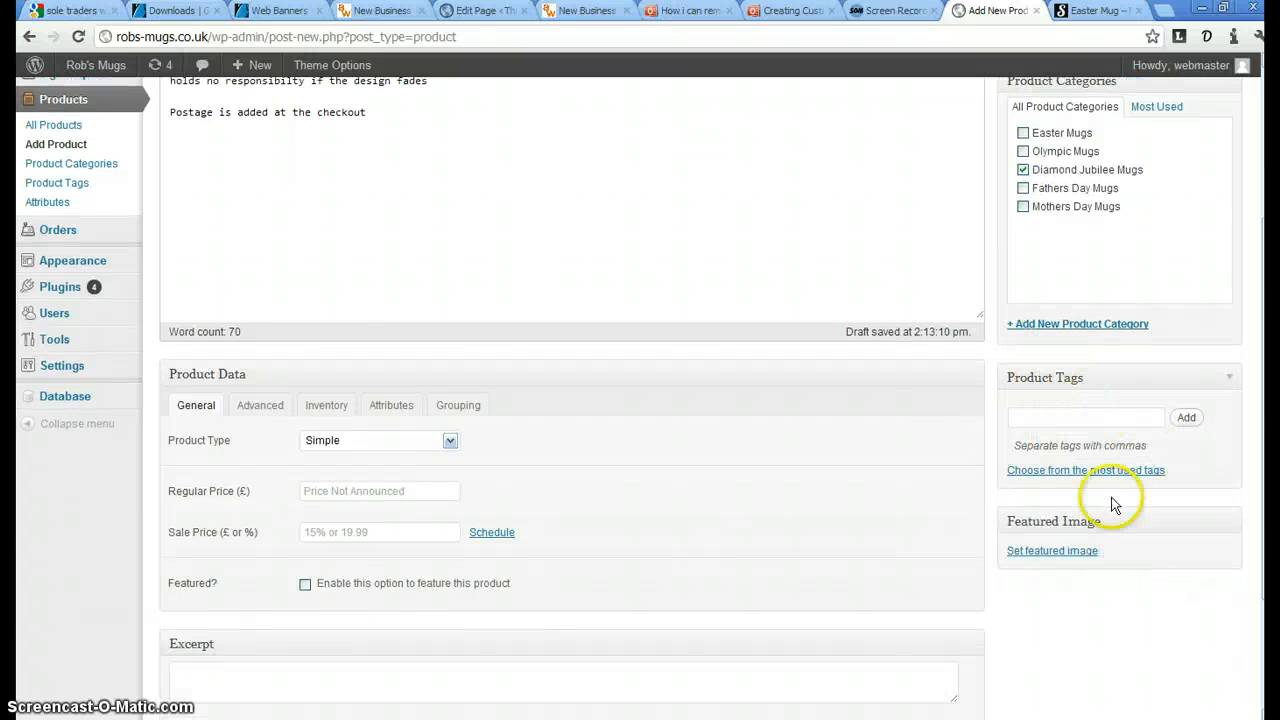
pyautogui.scroll(-2, 1060, 285)
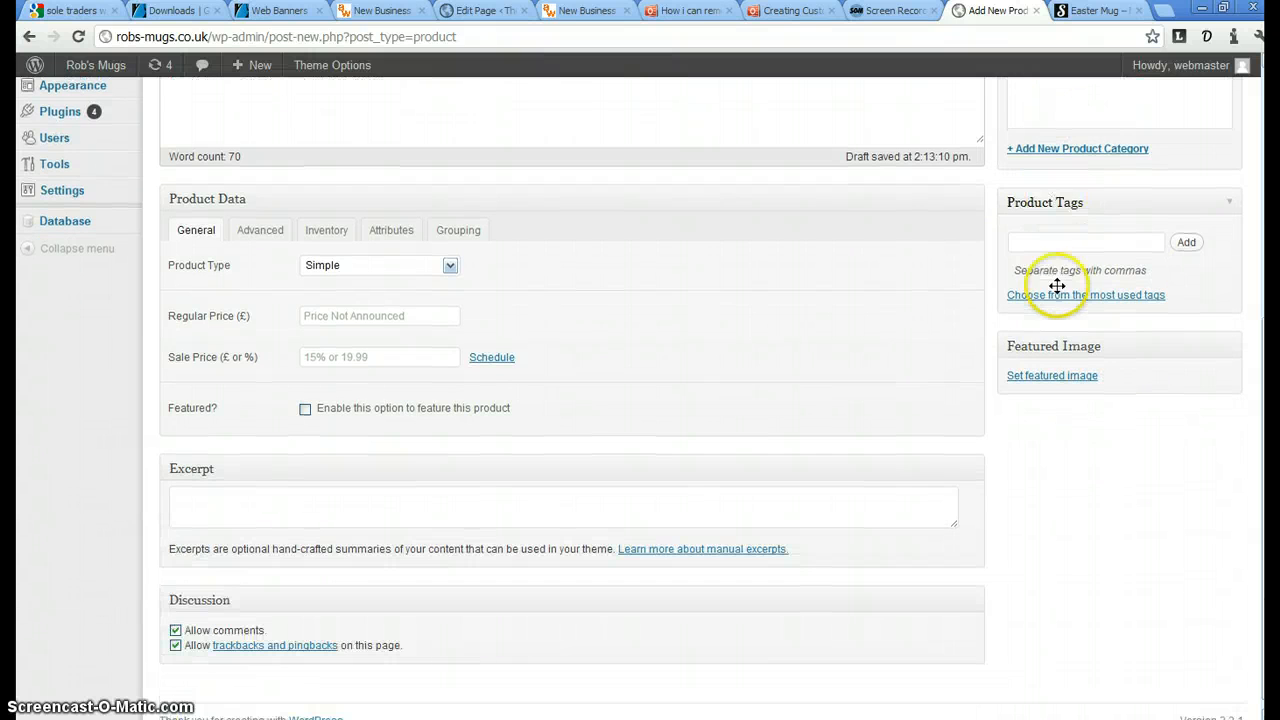
pyautogui.click(1048, 378)
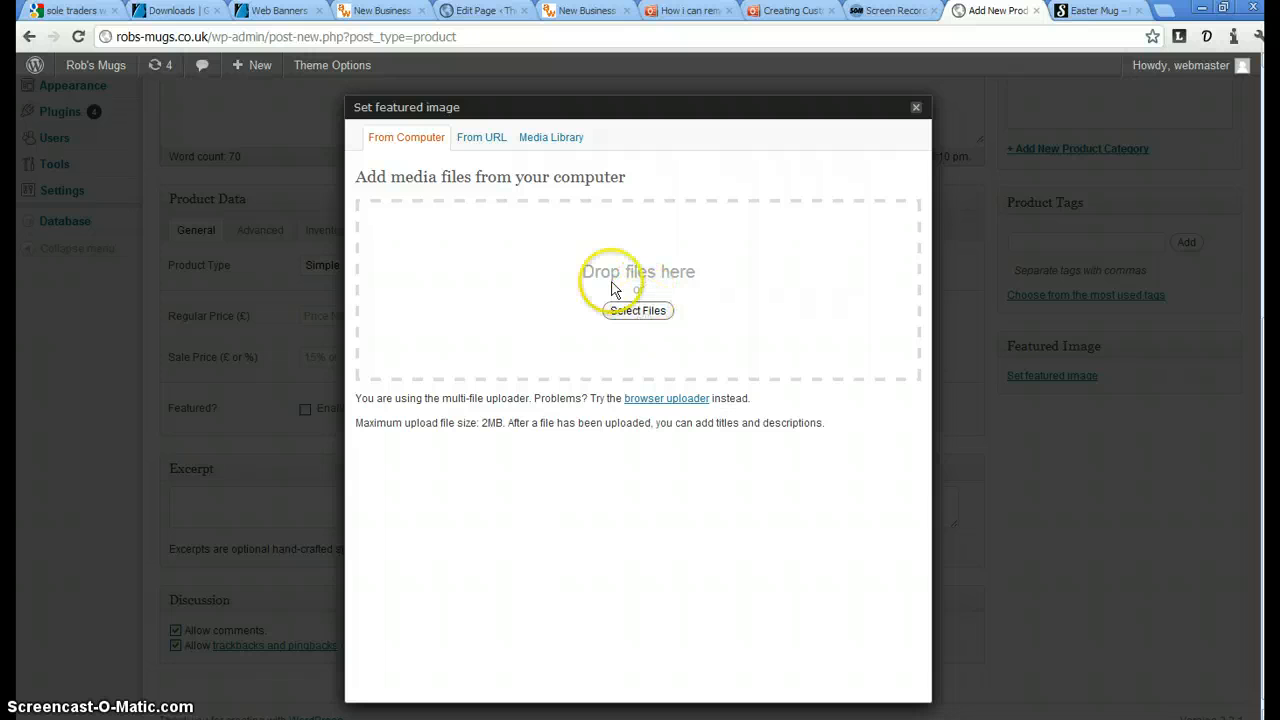
pyautogui.click(558, 138)
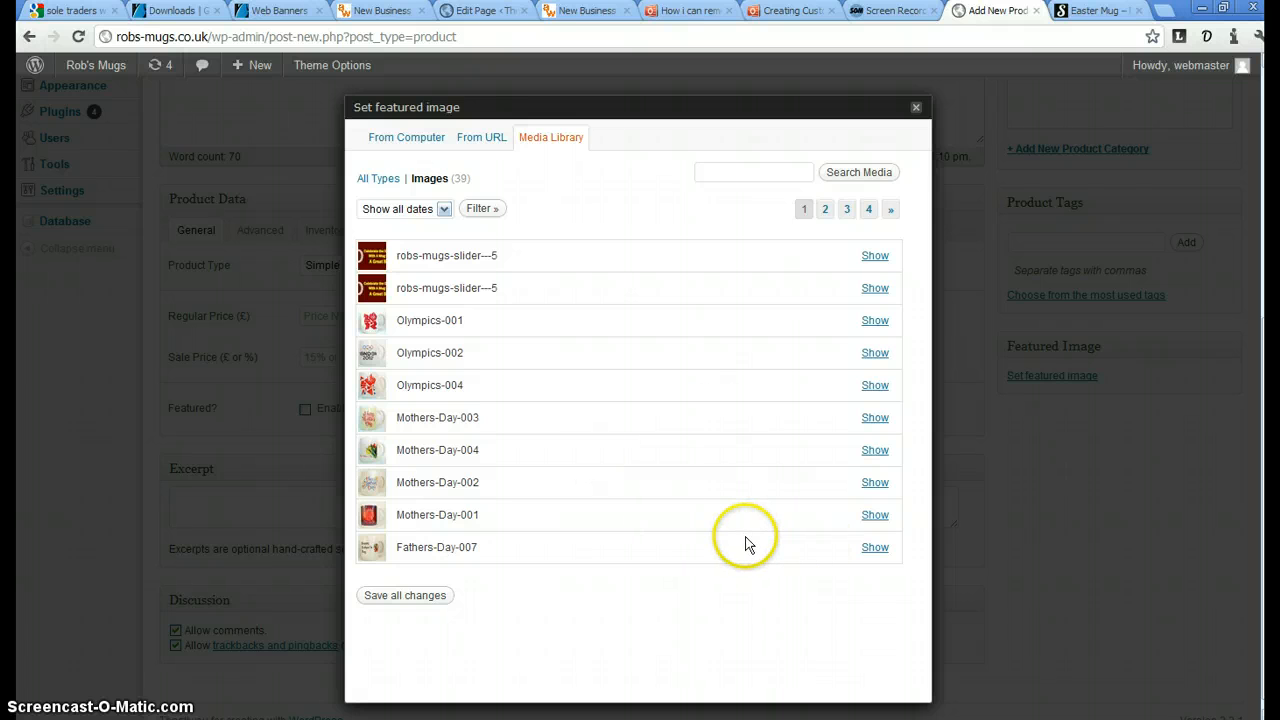
pyautogui.click(405, 140)
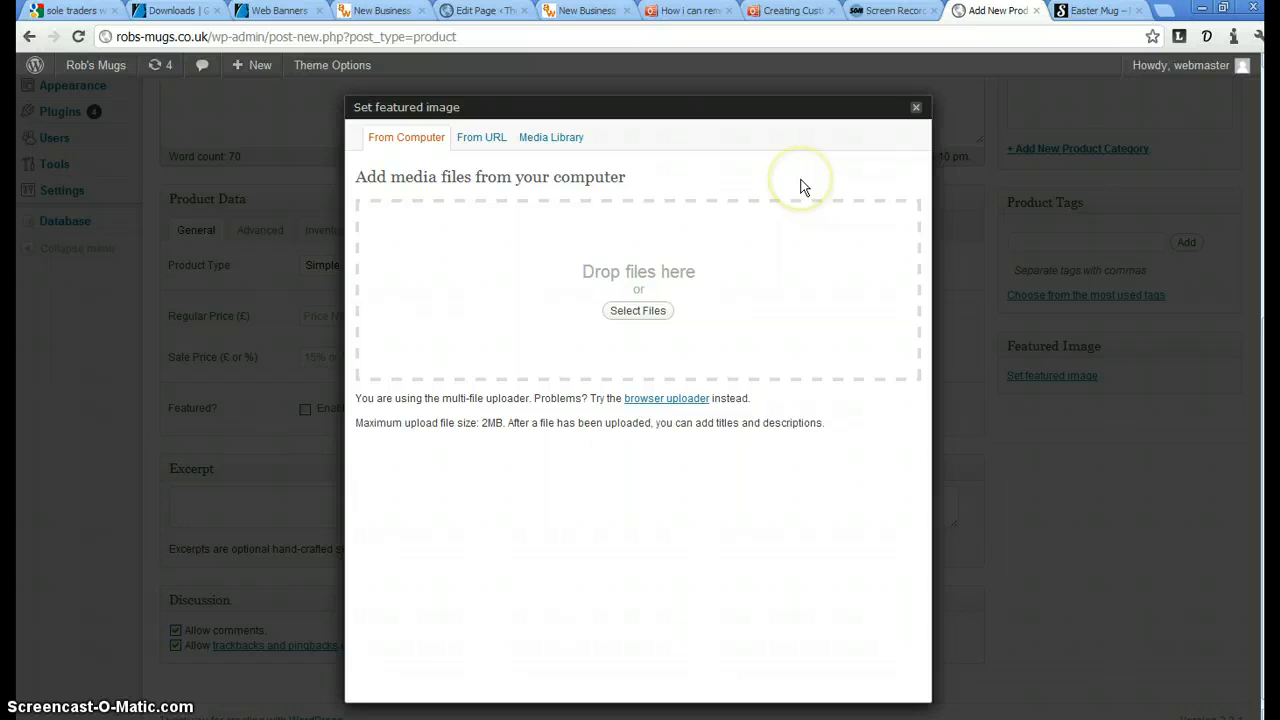
# Start selecting an image file to upload and navigate to the 038 ROBS MUGS folder inside 002 CLIENTS
pyautogui.click(637, 311)
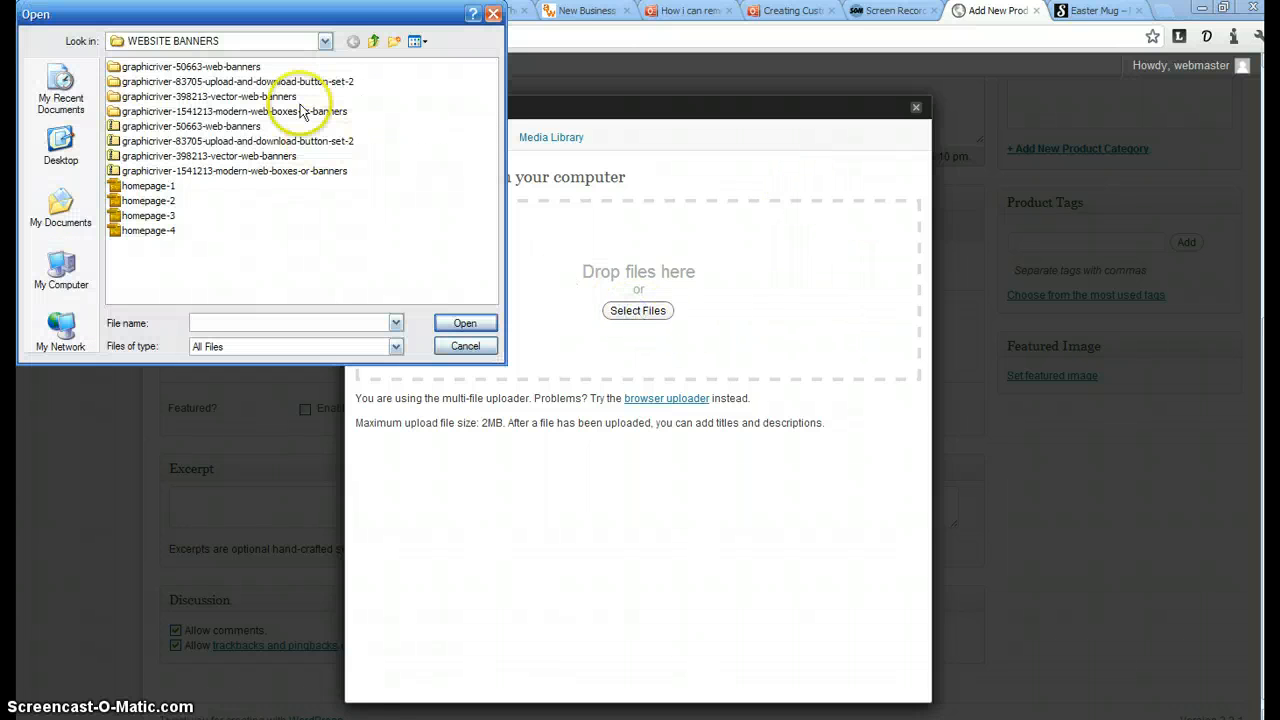
pyautogui.click(373, 41)
pyautogui.click(373, 41)
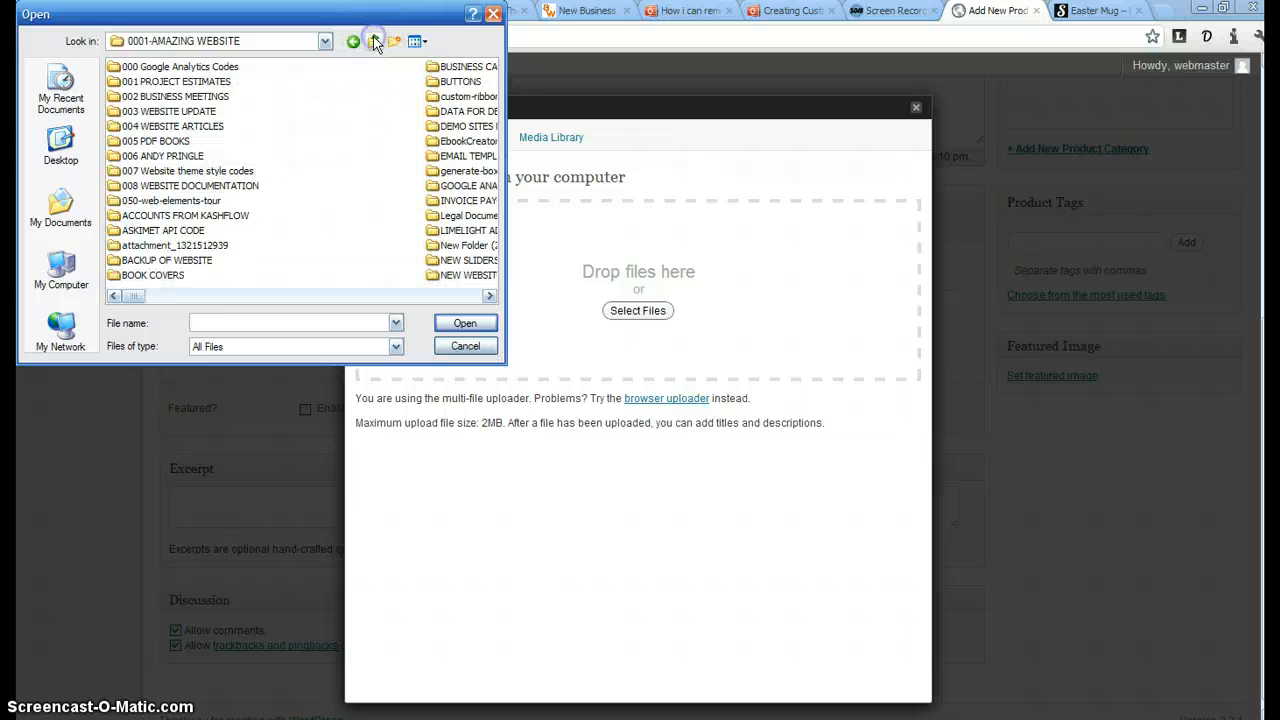
pyautogui.click(373, 41)
pyautogui.scroll(-2, 350, 287)
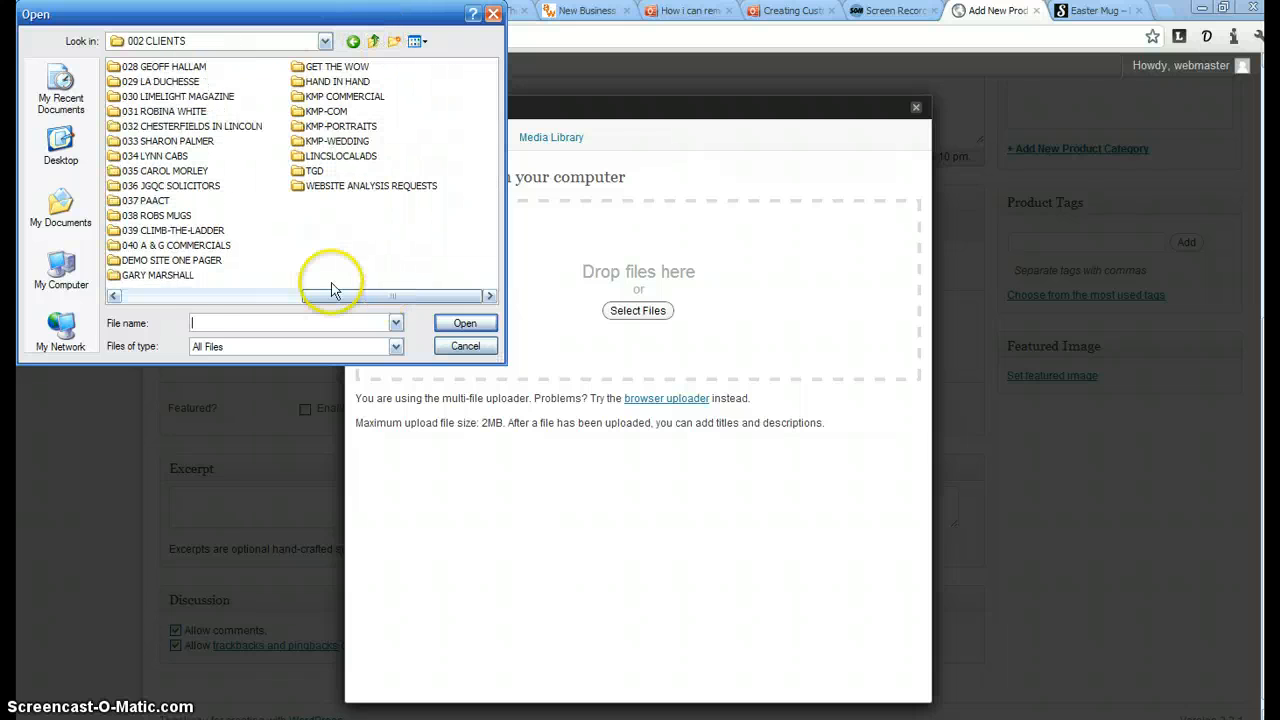
pyautogui.doubleClick(156, 215)
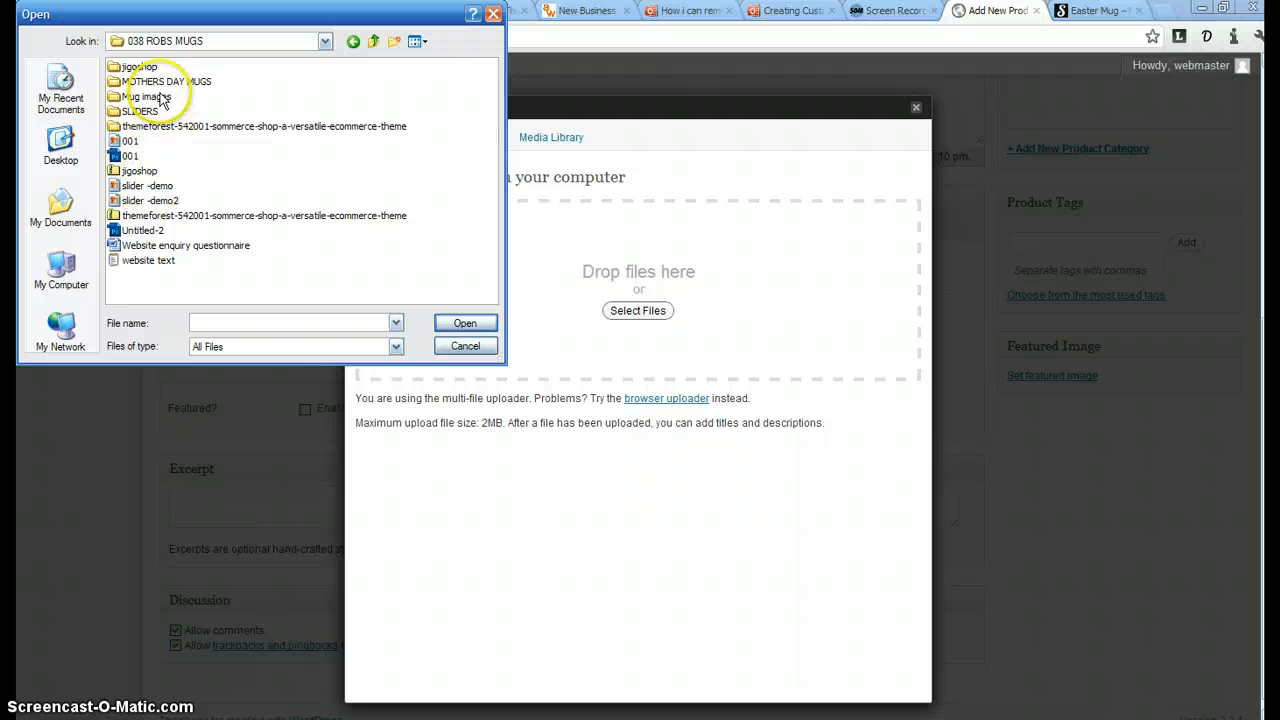
# Browse from the Mug images folder through Diamond Jubilee Mugs to its EDITED subfolder
pyautogui.click(156, 98)
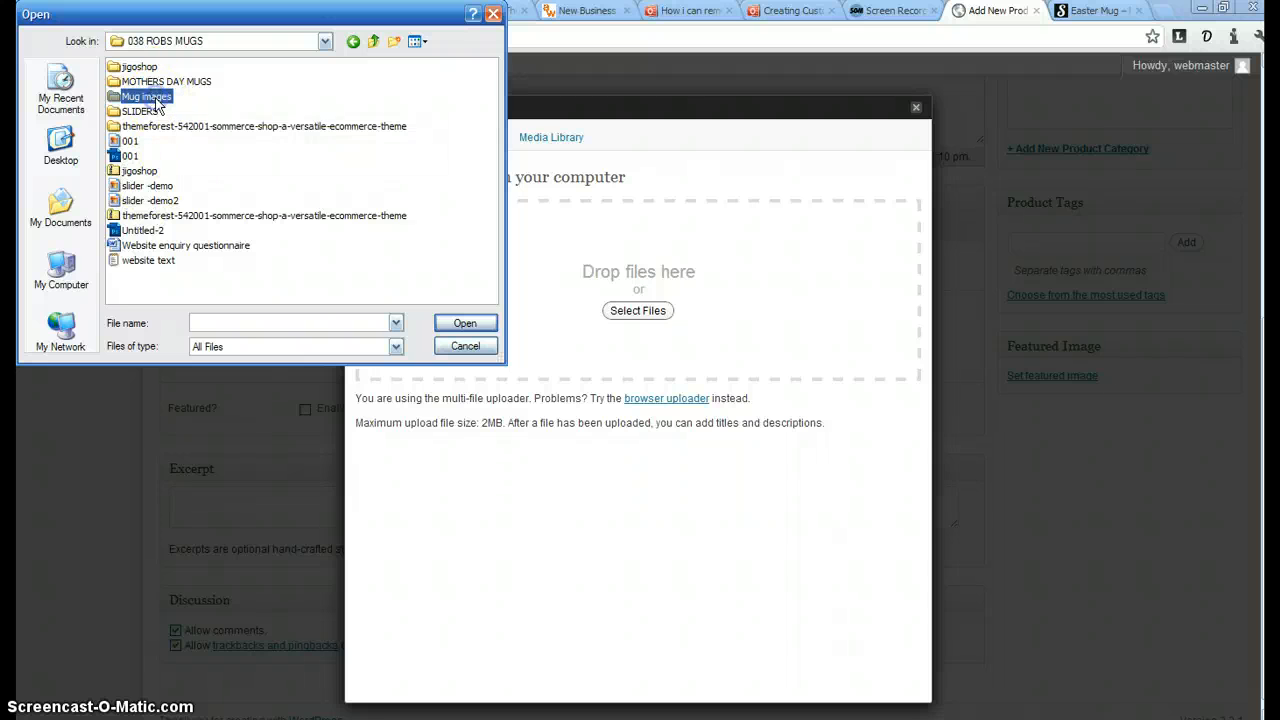
pyautogui.doubleClick(156, 98)
pyautogui.click(165, 68)
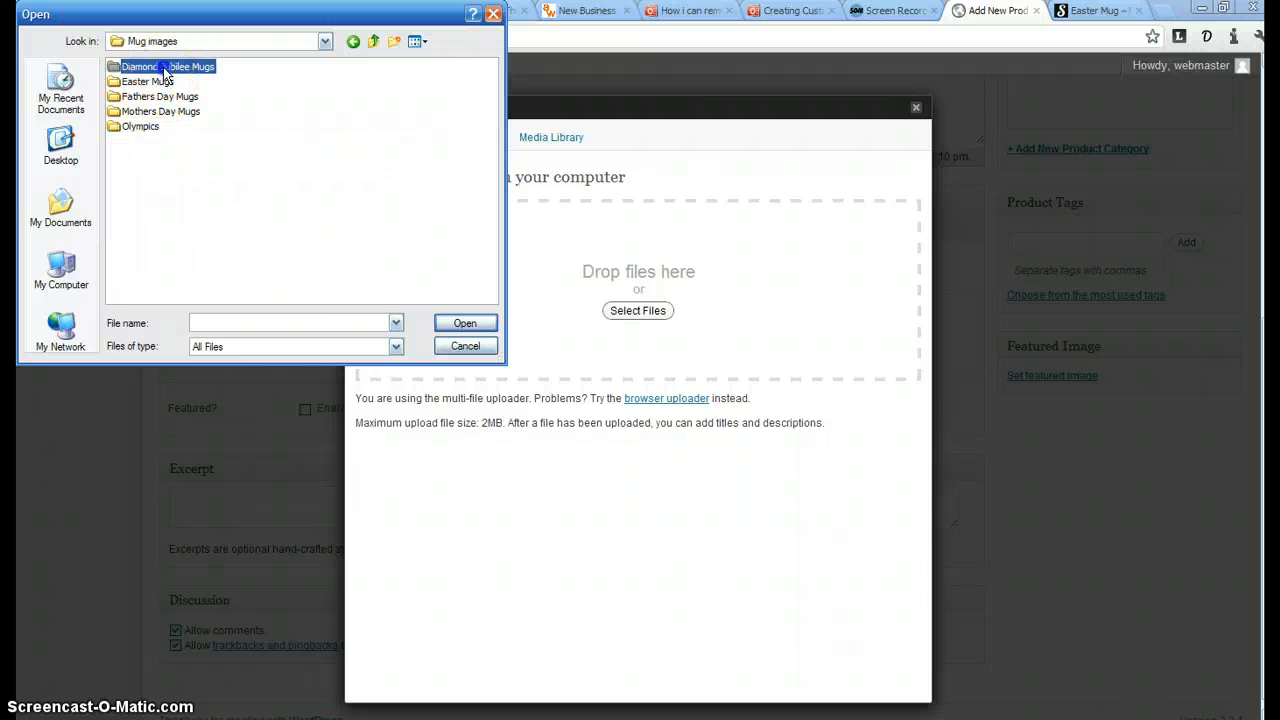
pyautogui.doubleClick(164, 68)
pyautogui.doubleClick(127, 68)
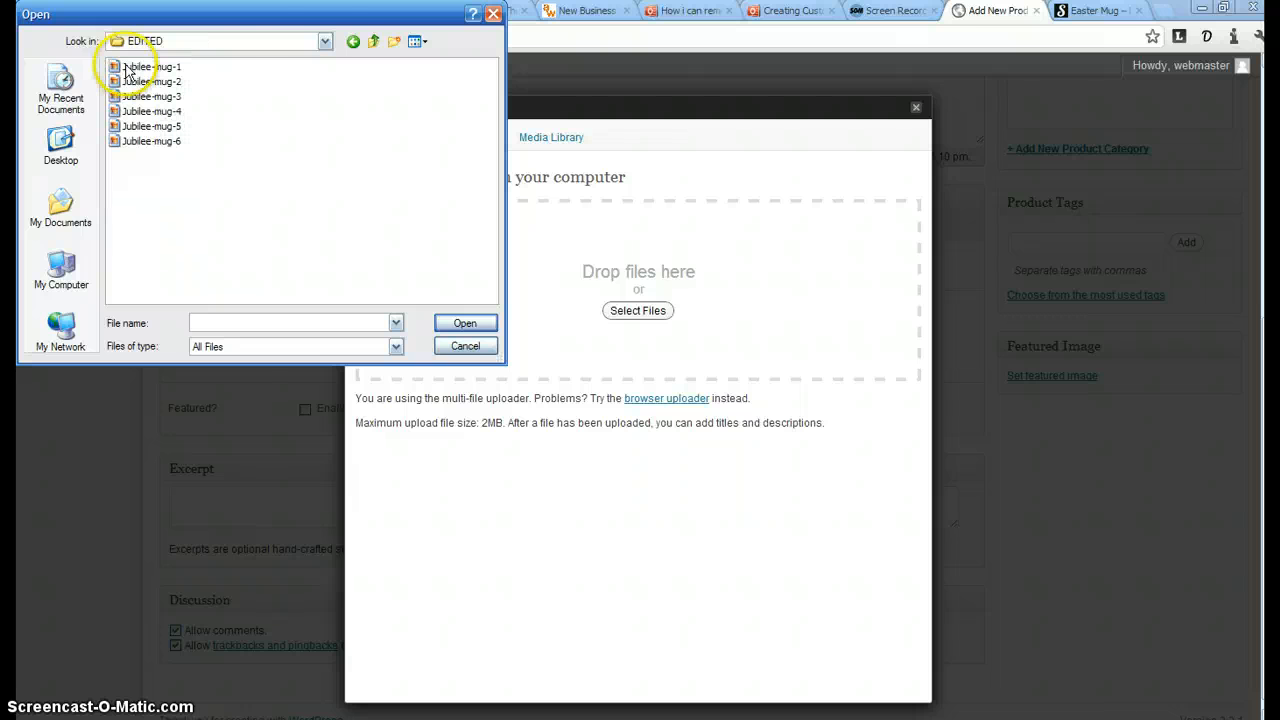
# Return to the Diamond Jubilee Mugs folder, show its files as thumbnails and look over the original mug photos
pyautogui.click(372, 42)
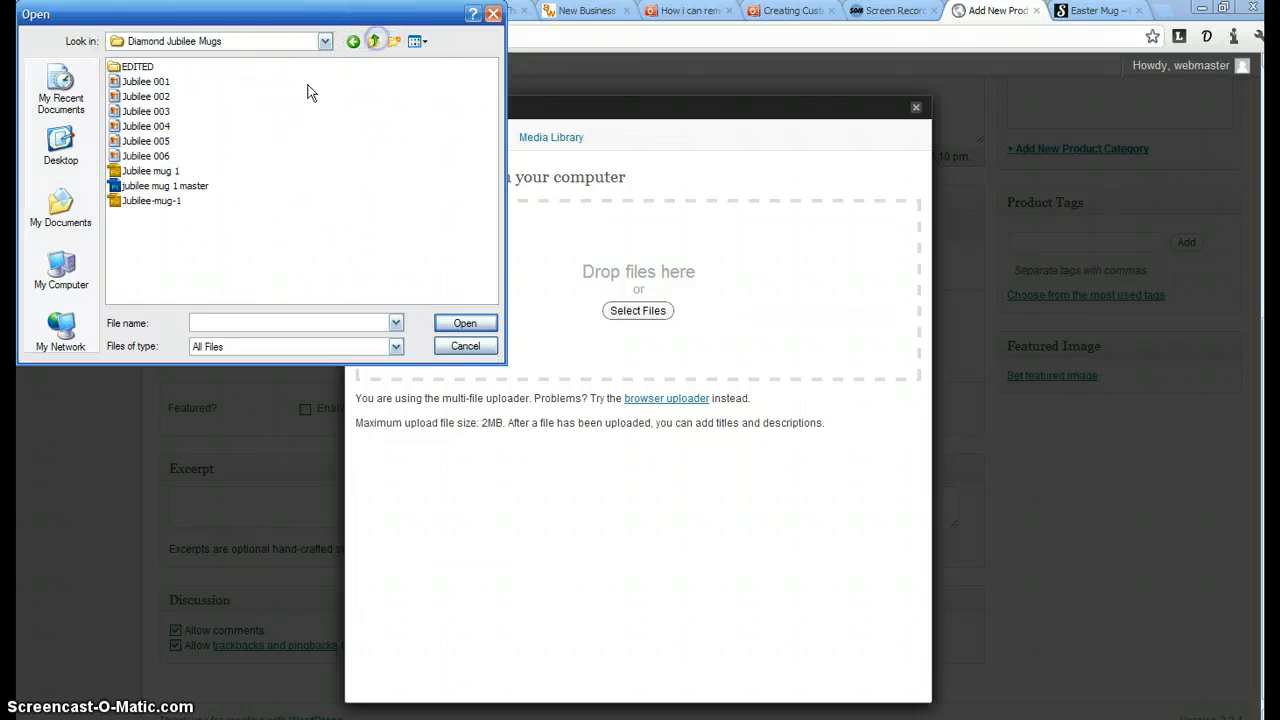
pyautogui.rightClick(252, 136)
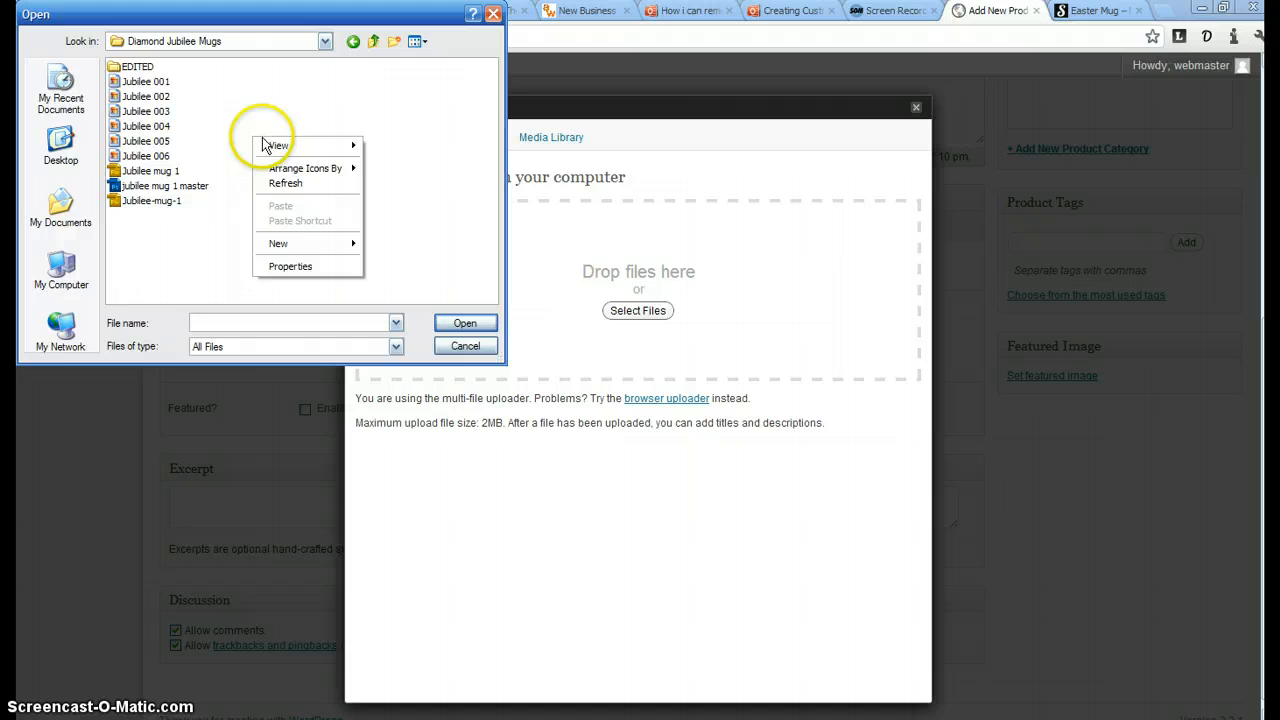
pyautogui.click(380, 146)
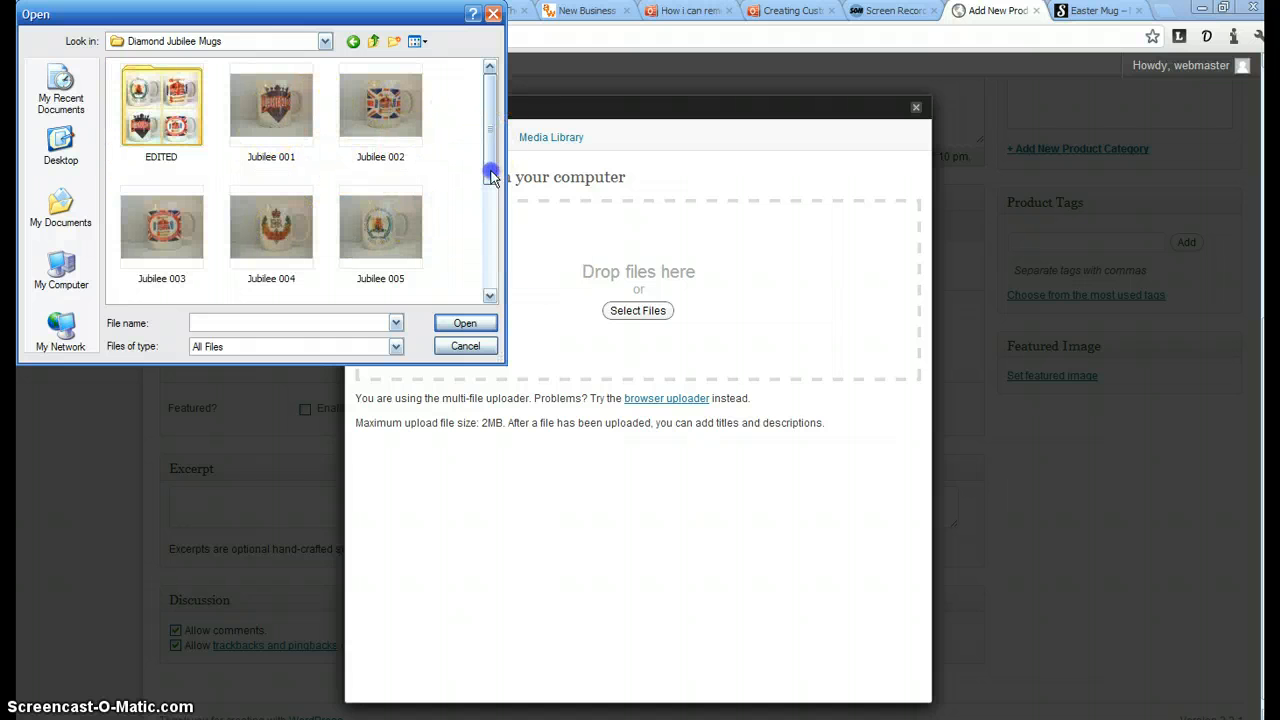
pyautogui.moveTo(491, 172); pyautogui.dragTo(477, 150)
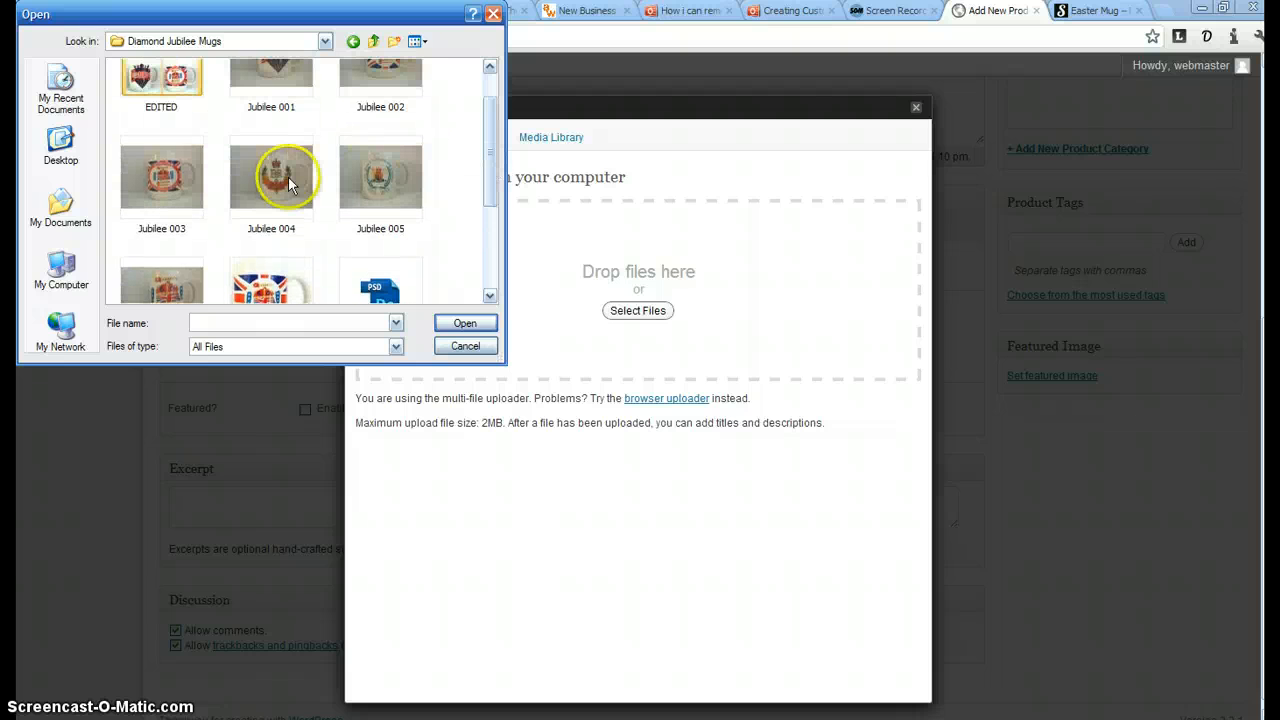
pyautogui.moveTo(278, 186)
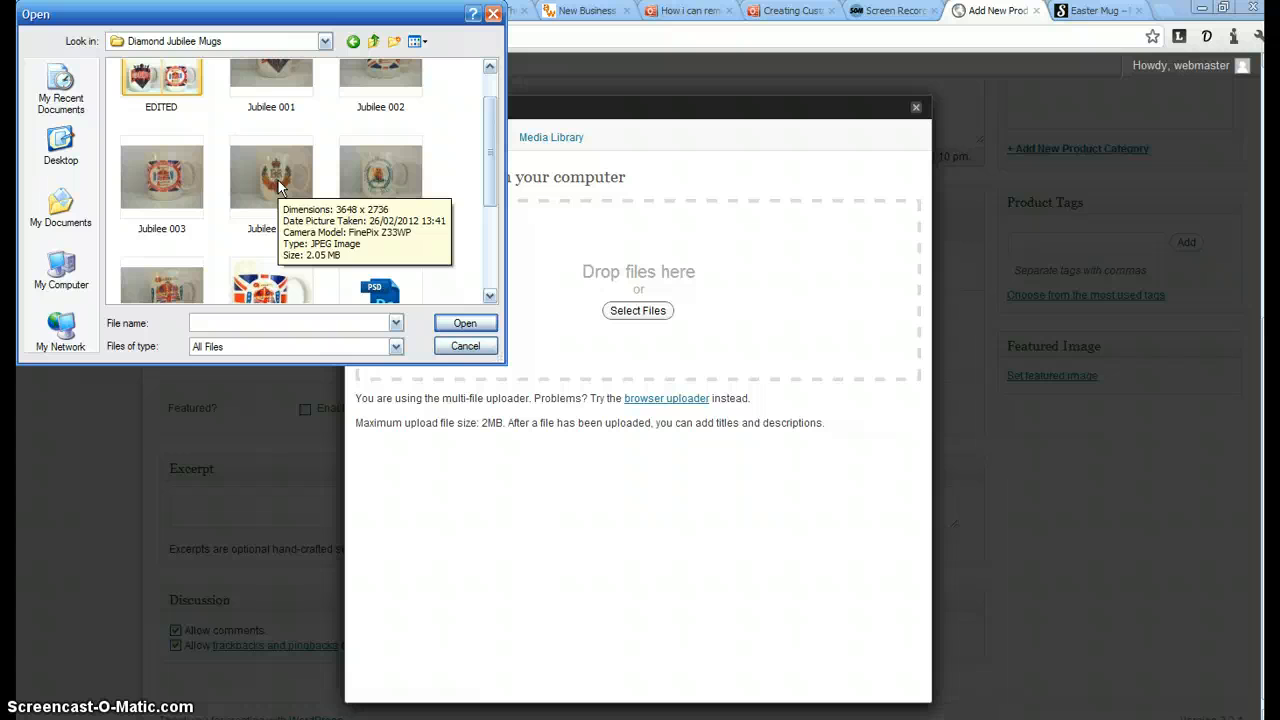
pyautogui.scroll(1, 266, 163)
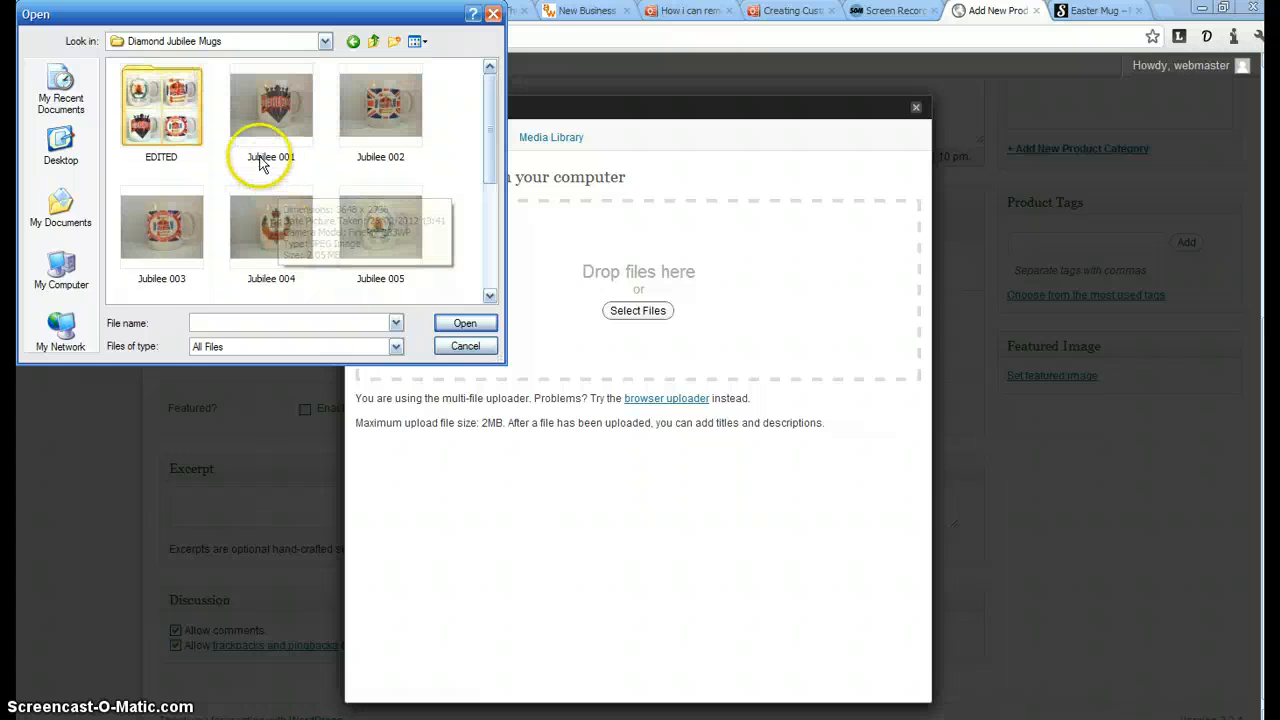
# Upload the Jubilee-mug-1 image from the EDITED folder
pyautogui.doubleClick(166, 118)
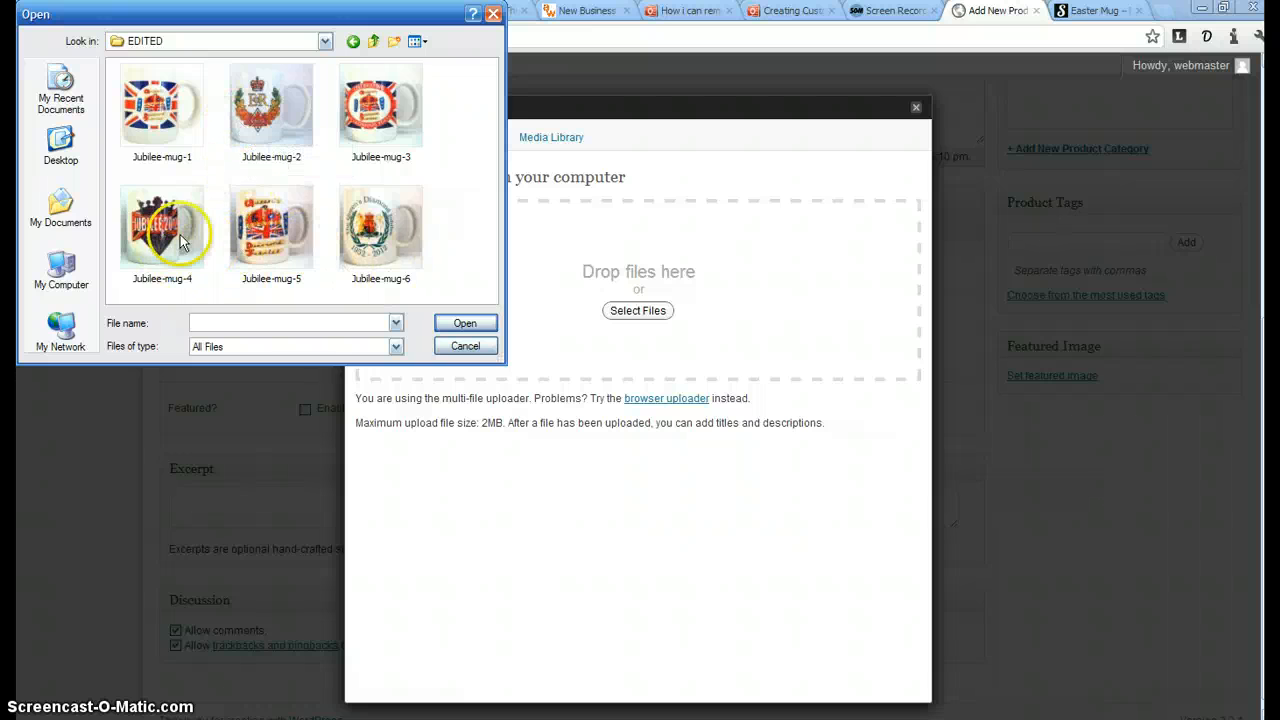
pyautogui.click(173, 110)
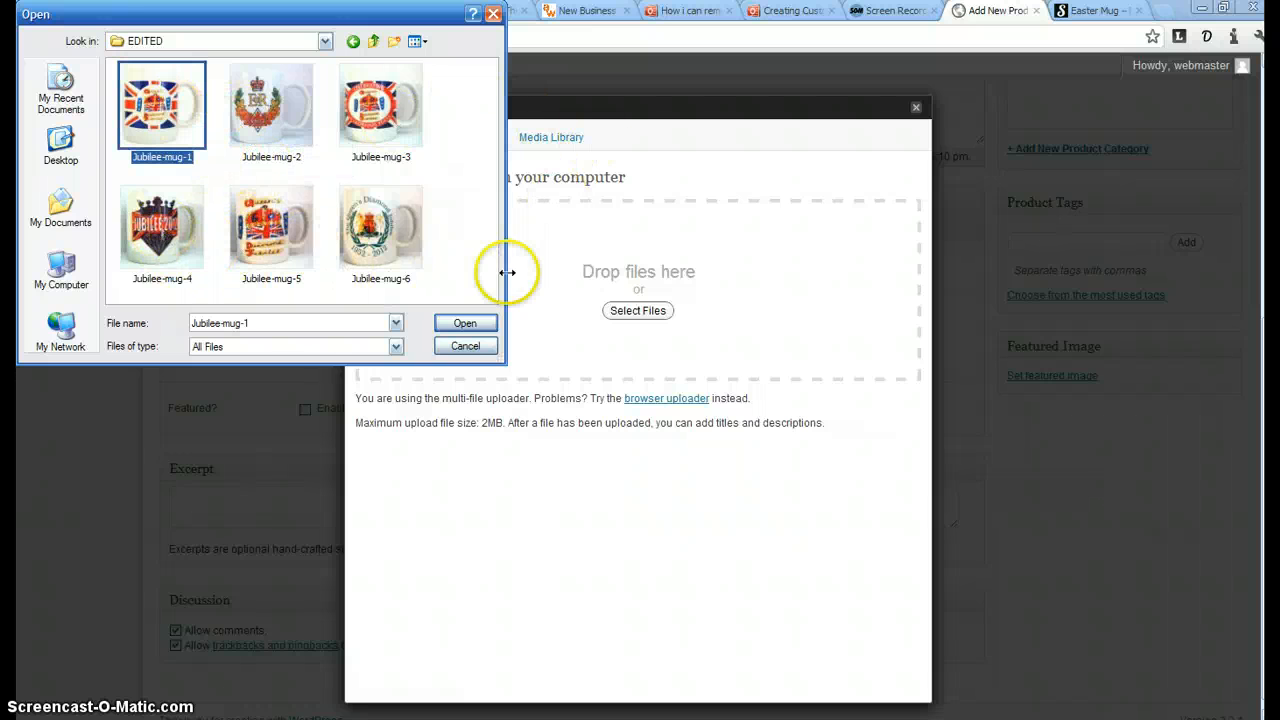
pyautogui.click(465, 323)
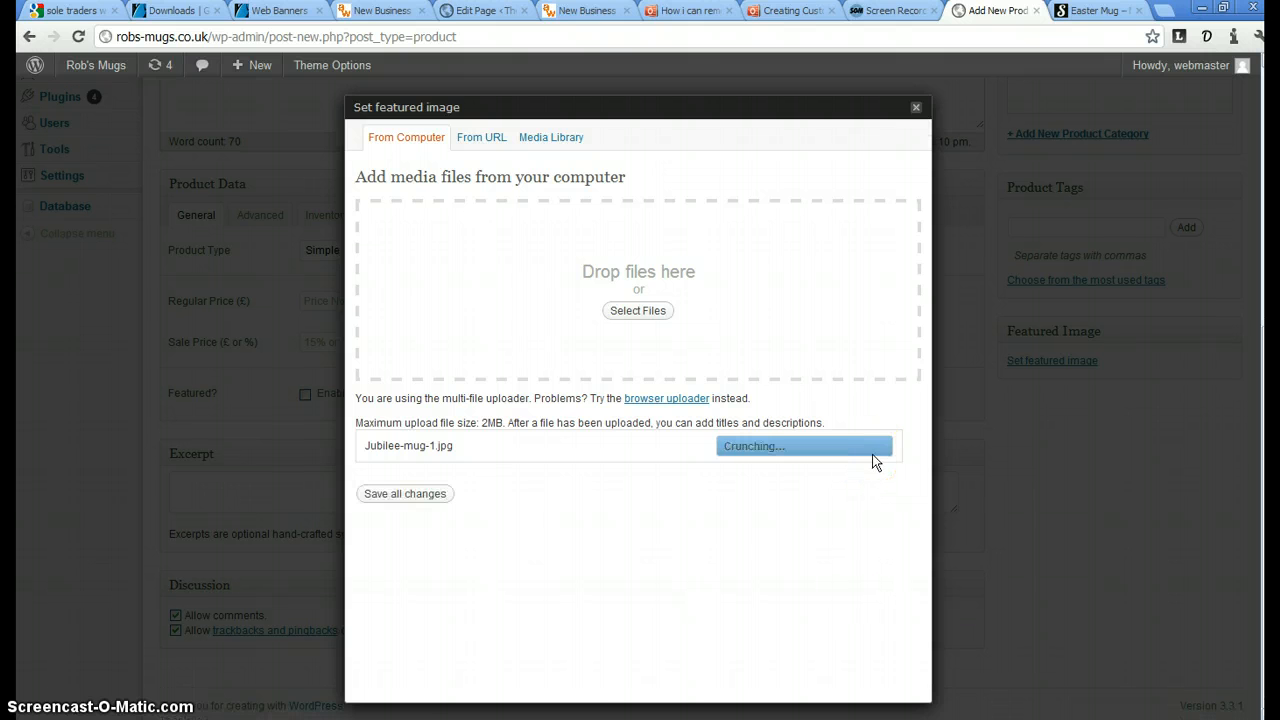
# Use the uploaded Jubilee-mug-1 image as the product's featured image and close the image dialog
pyautogui.scroll(-4, 857, 443)
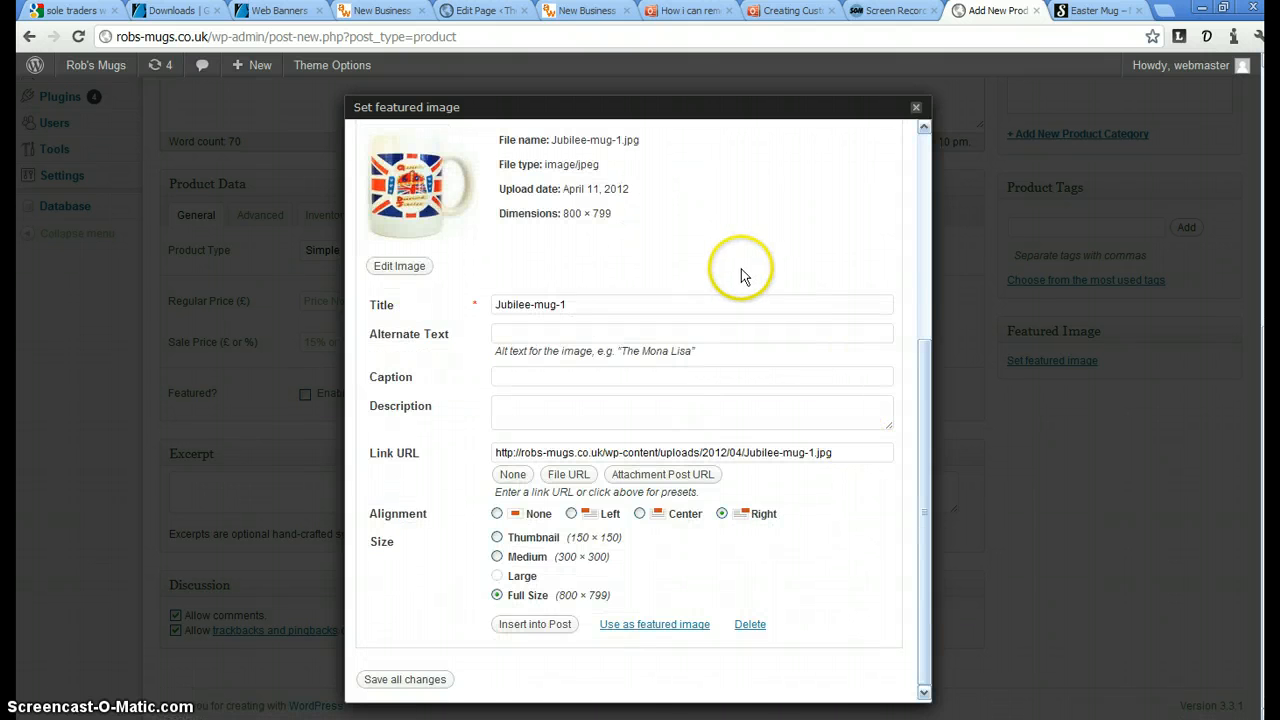
pyautogui.scroll(4, 743, 276)
pyautogui.scroll(-4, 742, 276)
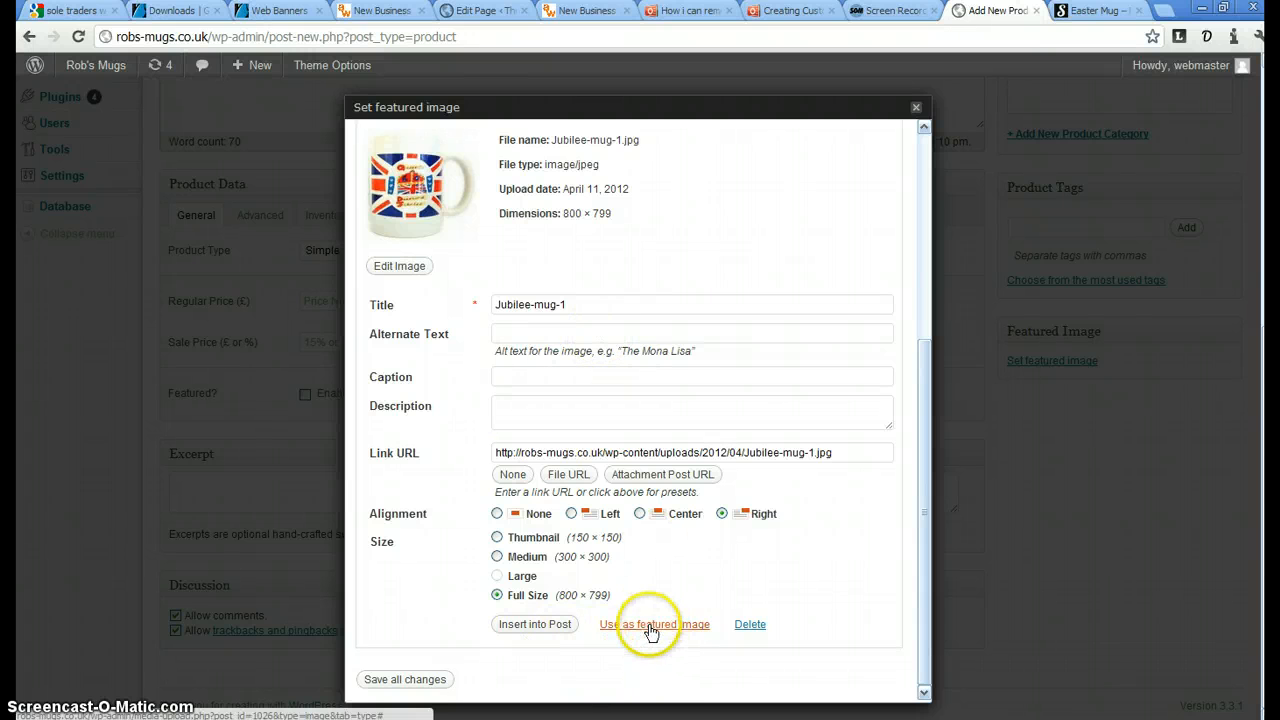
pyautogui.click(651, 627)
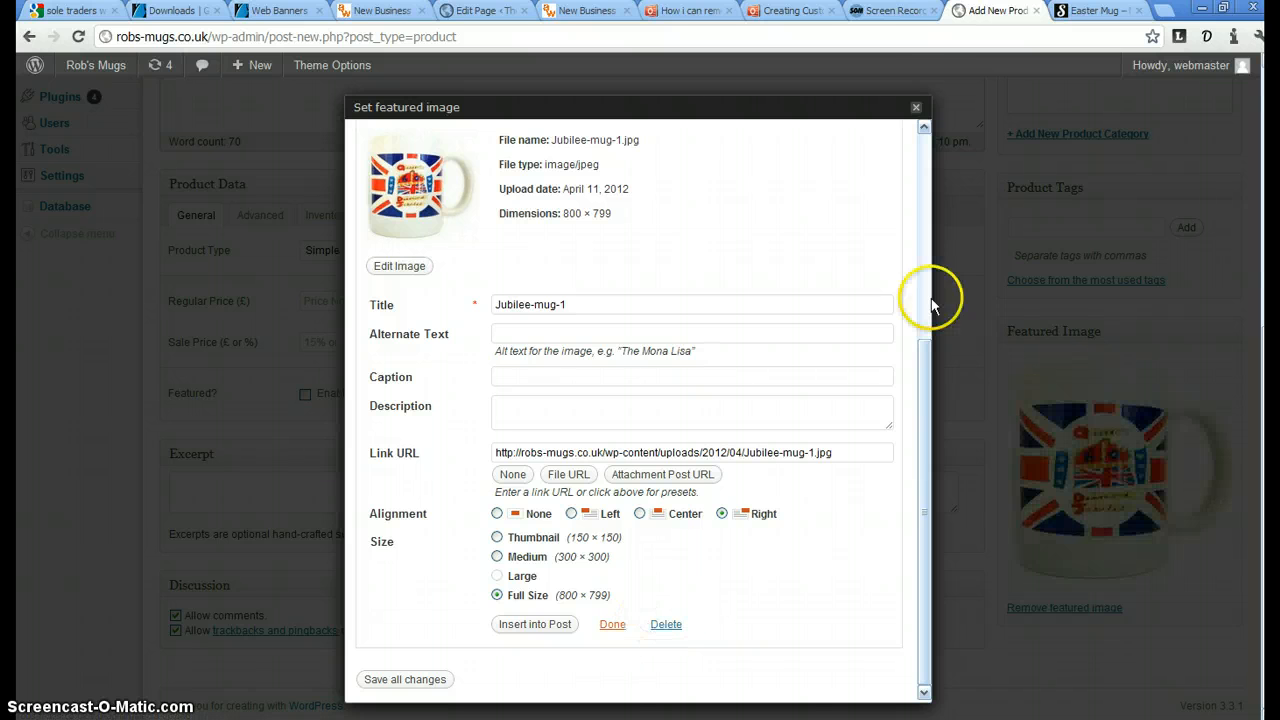
pyautogui.click(916, 110)
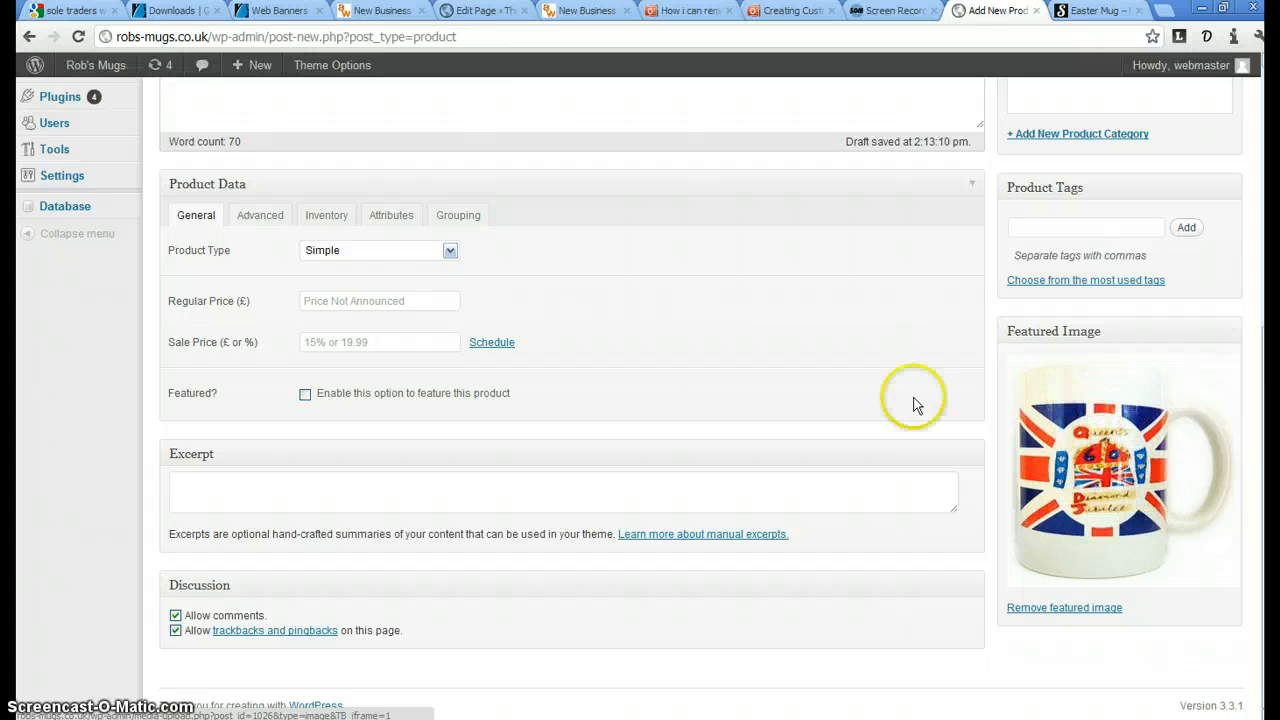
# Set the product's regular price to £4.00
pyautogui.scroll(4, 724, 386)
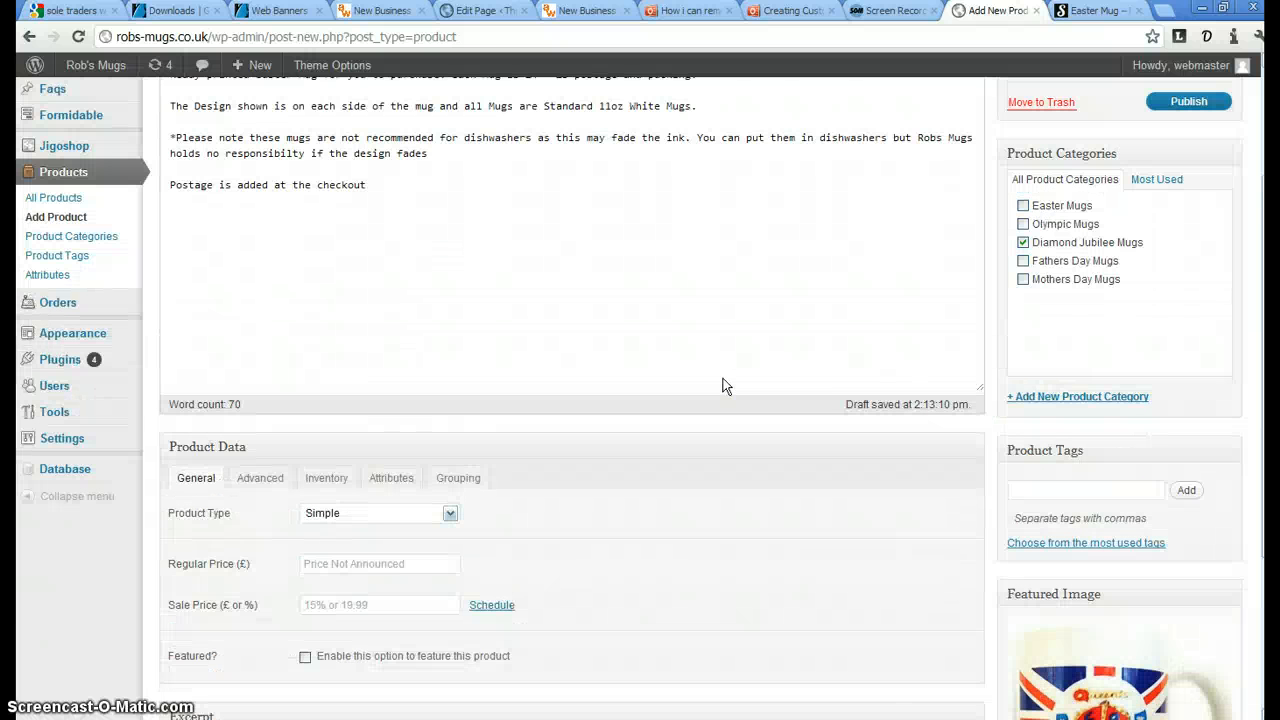
pyautogui.scroll(-3, 723, 375)
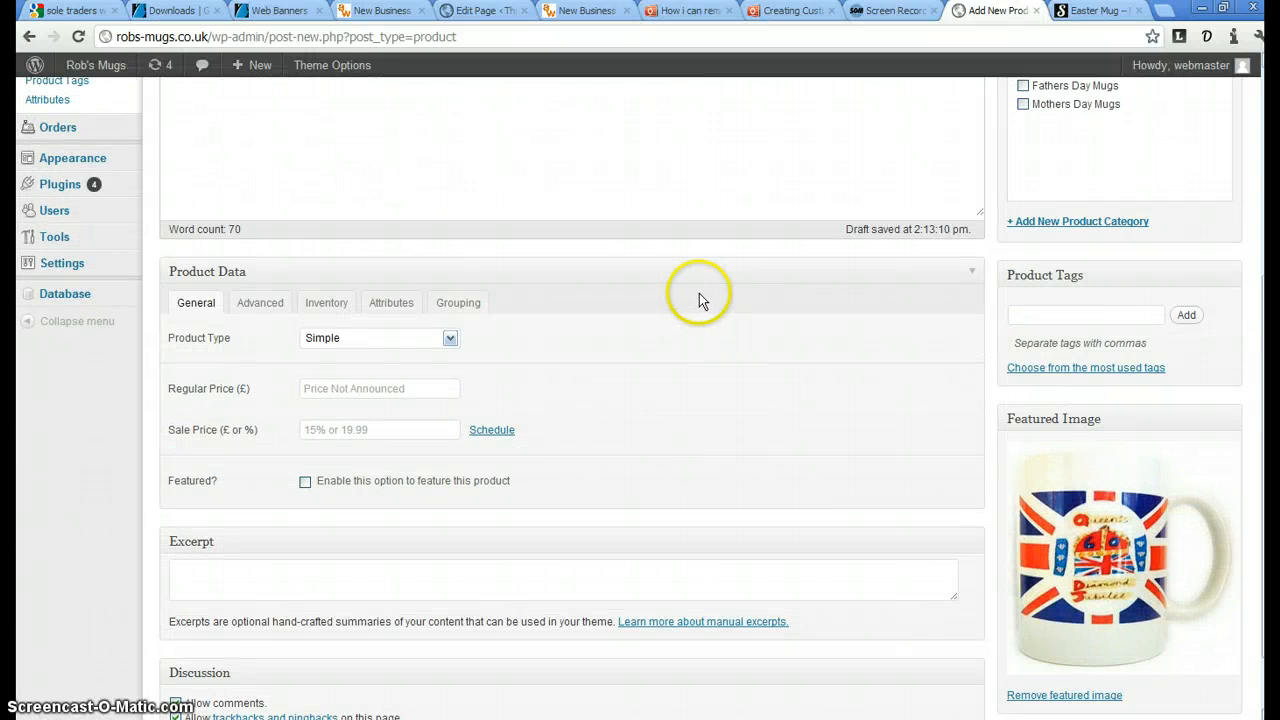
pyautogui.click(323, 386)
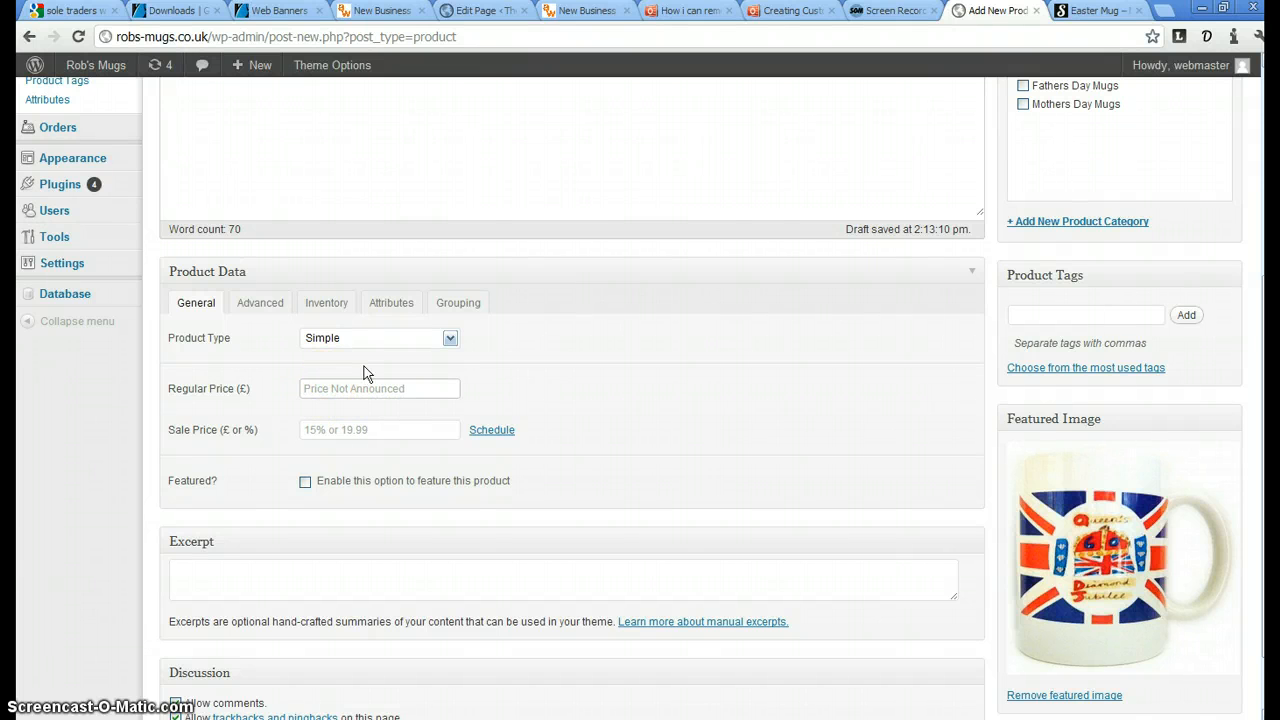
pyautogui.write('4.00')
pyautogui.click(548, 383)
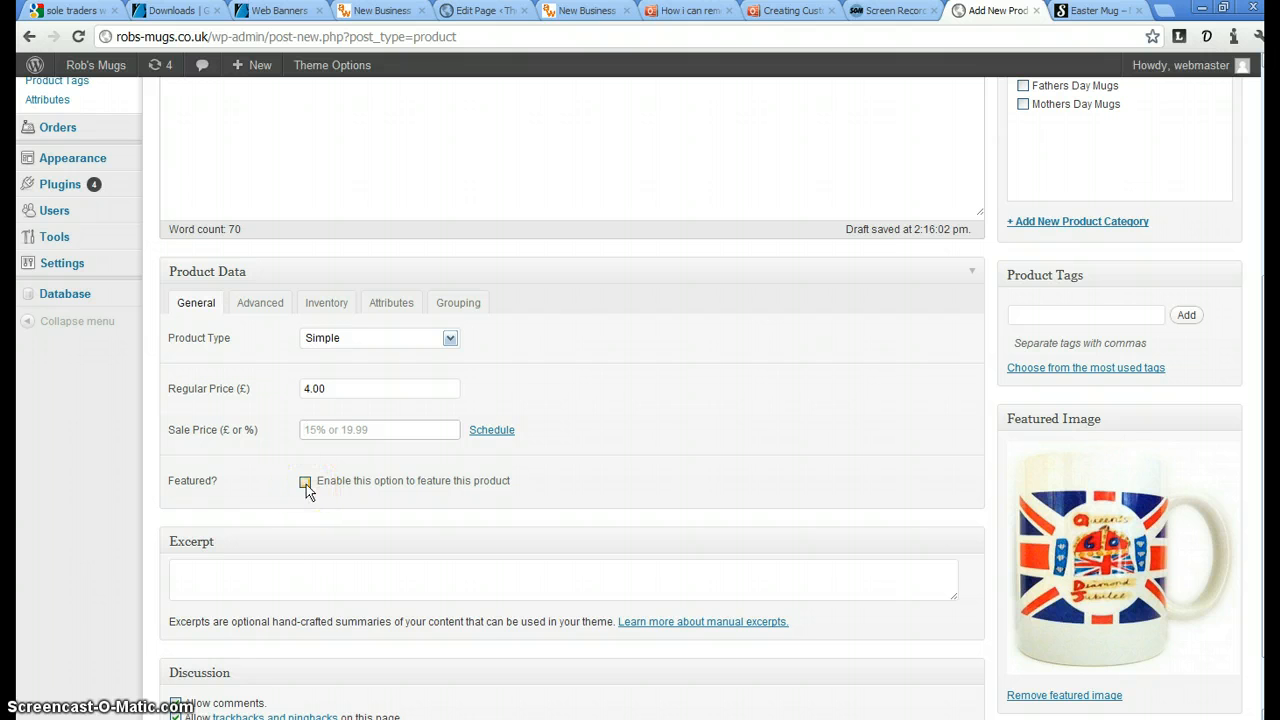
# Examine the Latest Products section on the shop's home page, and return to the new product's editing page
pyautogui.click(1100, 10)
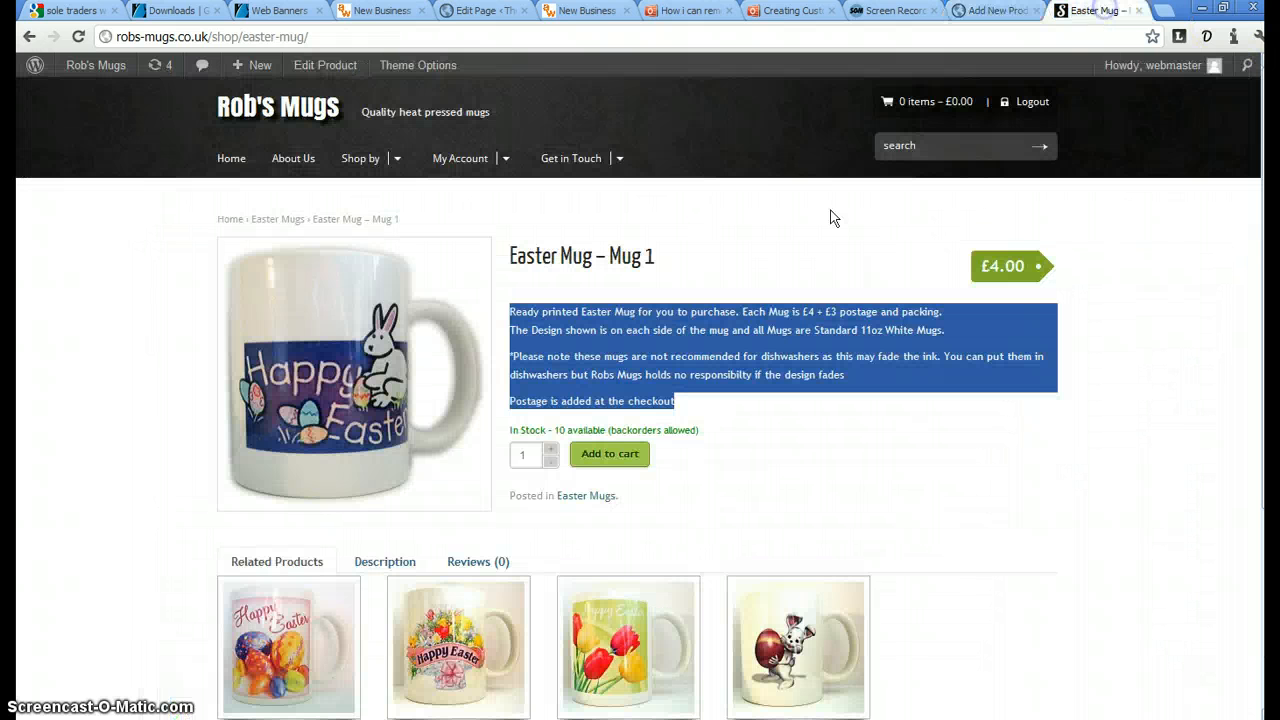
pyautogui.click(229, 160)
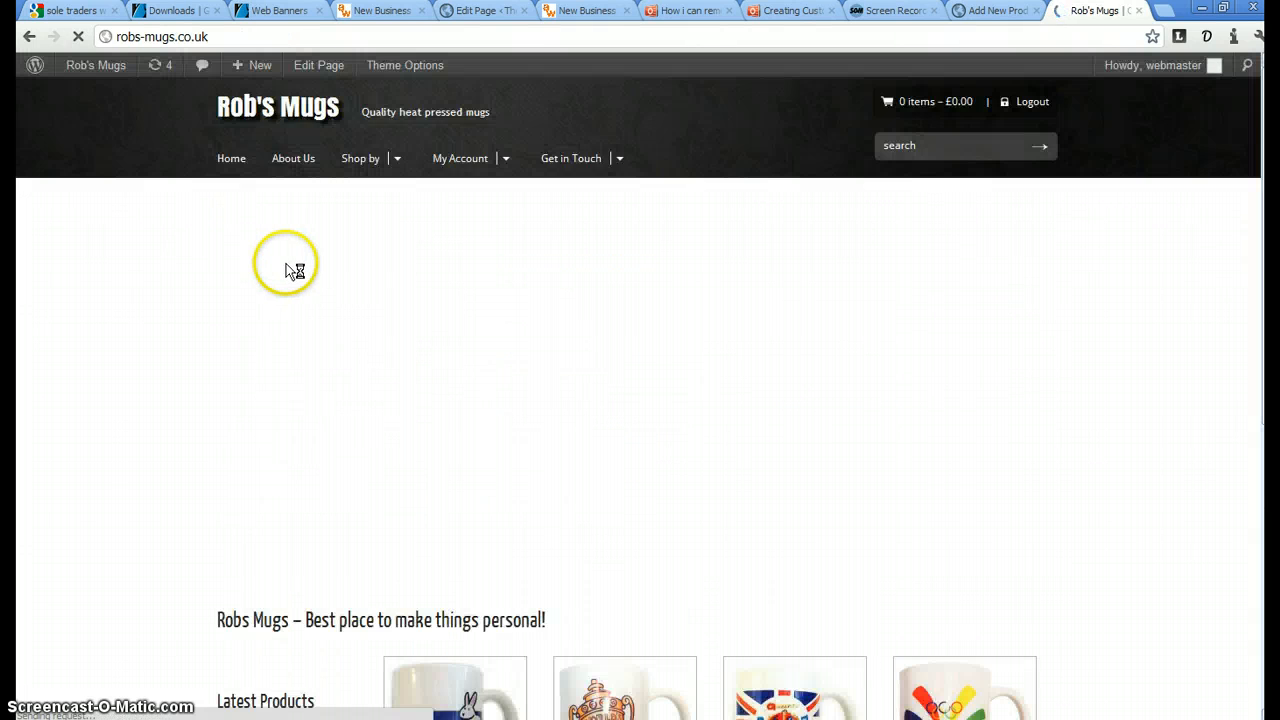
pyautogui.scroll(-5, 286, 266)
pyautogui.scroll(2, 285, 260)
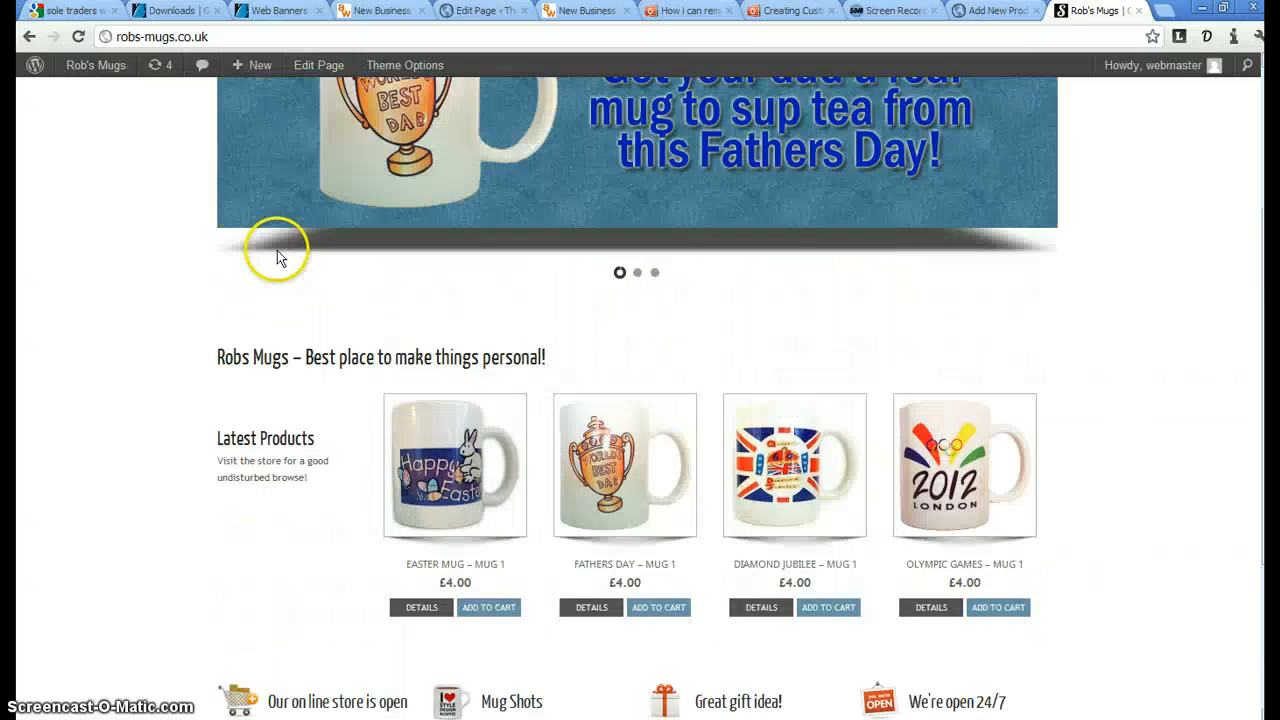
pyautogui.scroll(-2, 277, 251)
pyautogui.scroll(1, 286, 266)
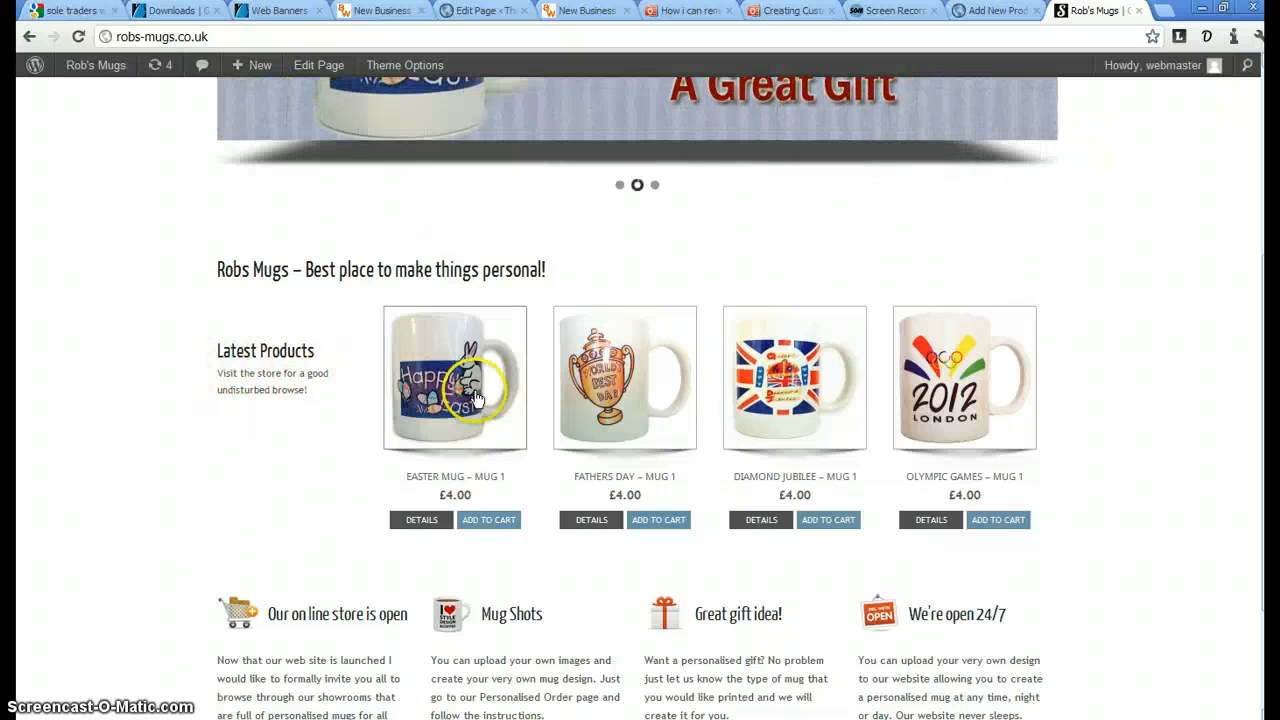
pyautogui.click(1015, 20)
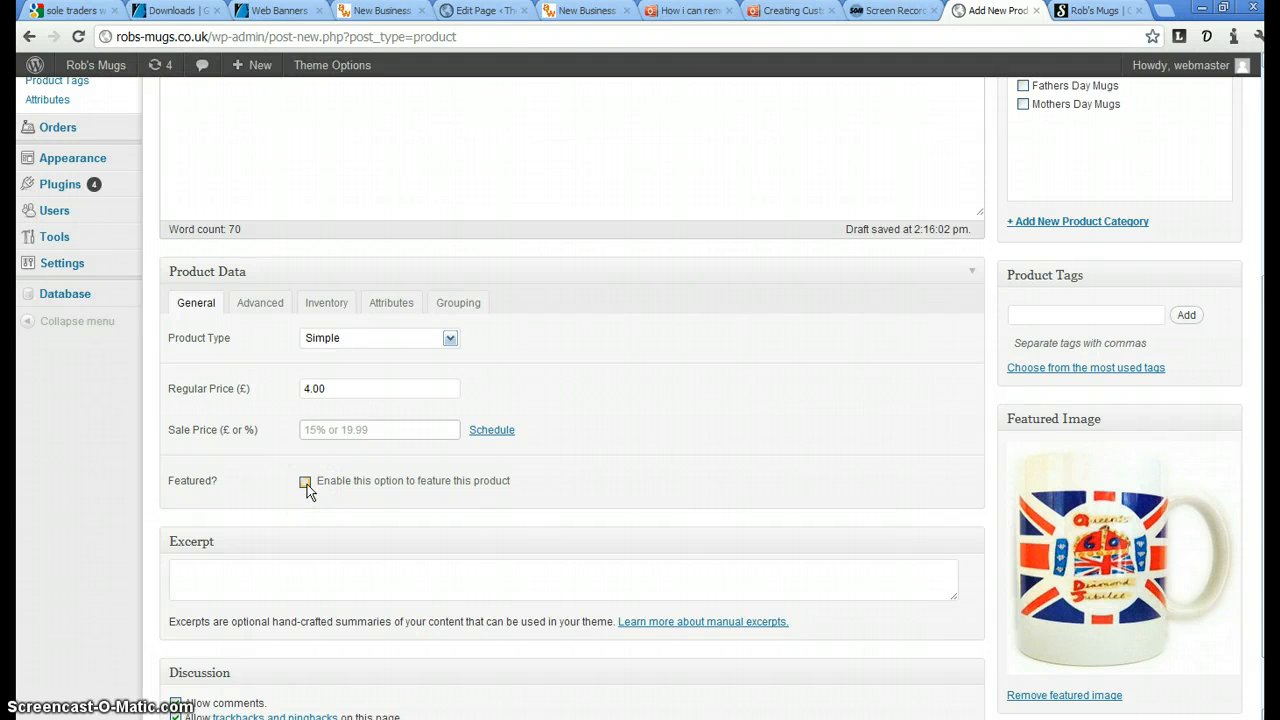
# Set the product's tax status to None and uncheck all its tax classes
pyautogui.click(270, 312)
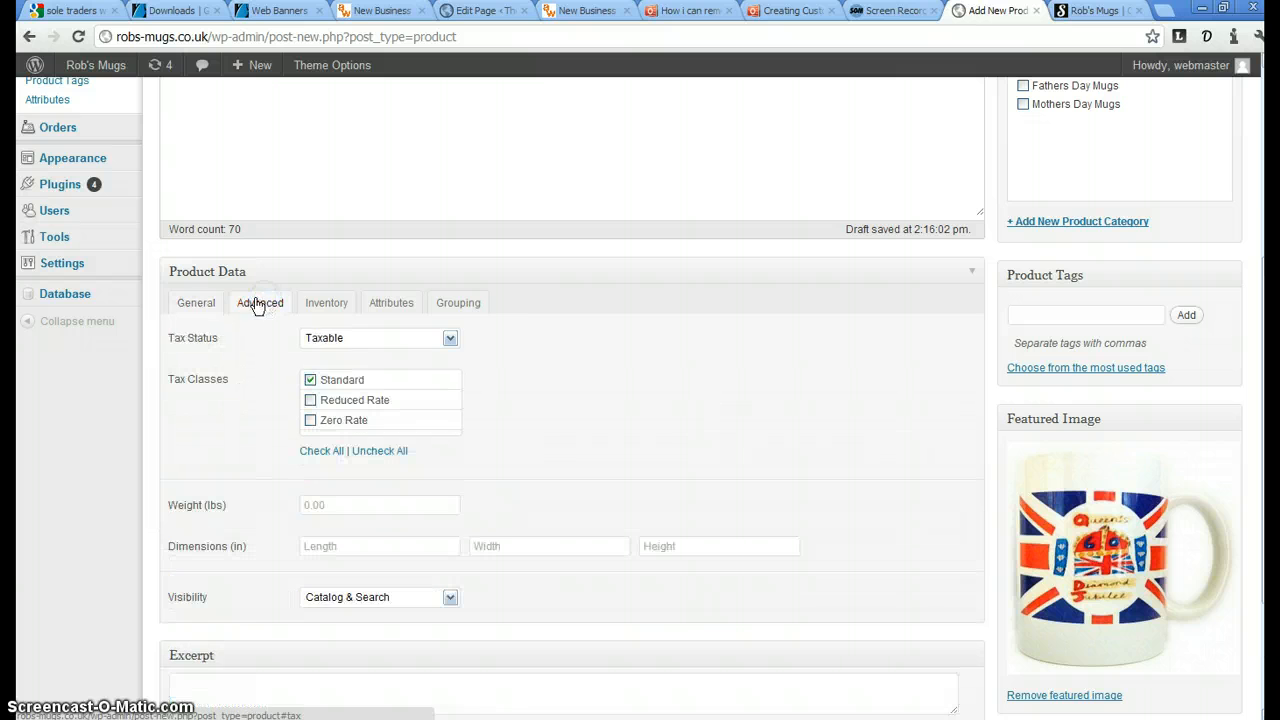
pyautogui.click(453, 338)
pyautogui.click(414, 380)
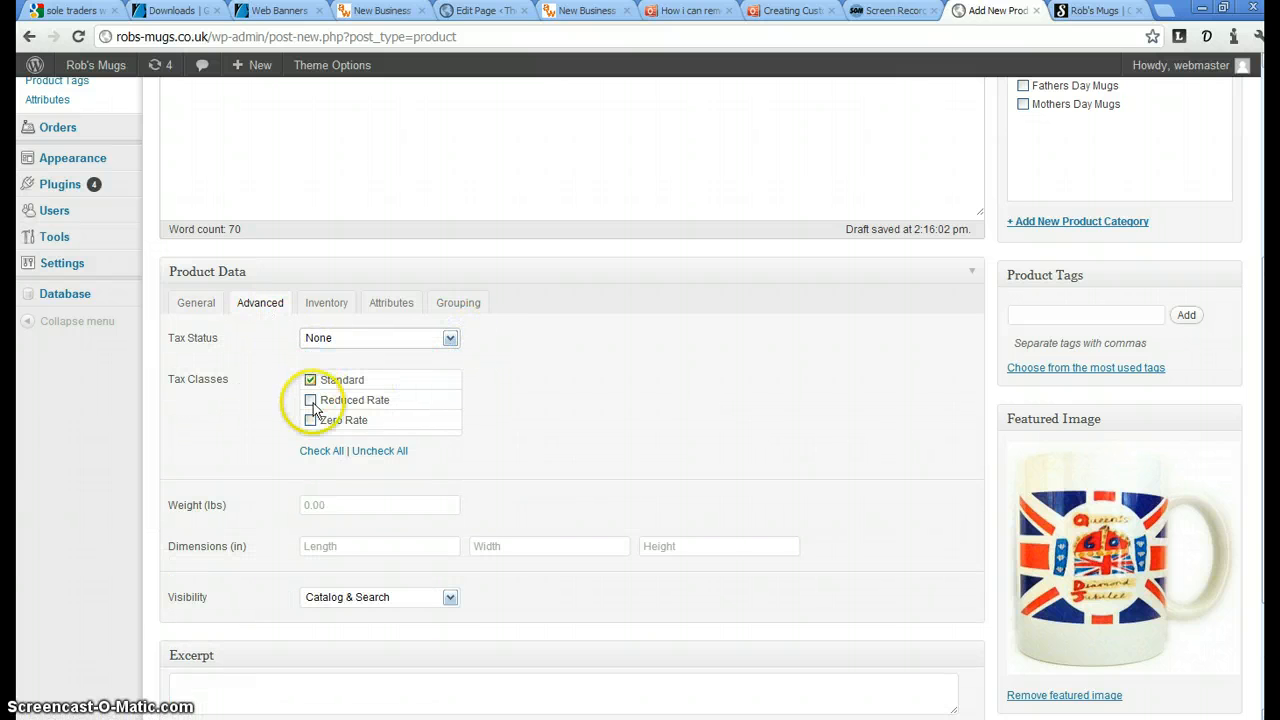
pyautogui.click(375, 451)
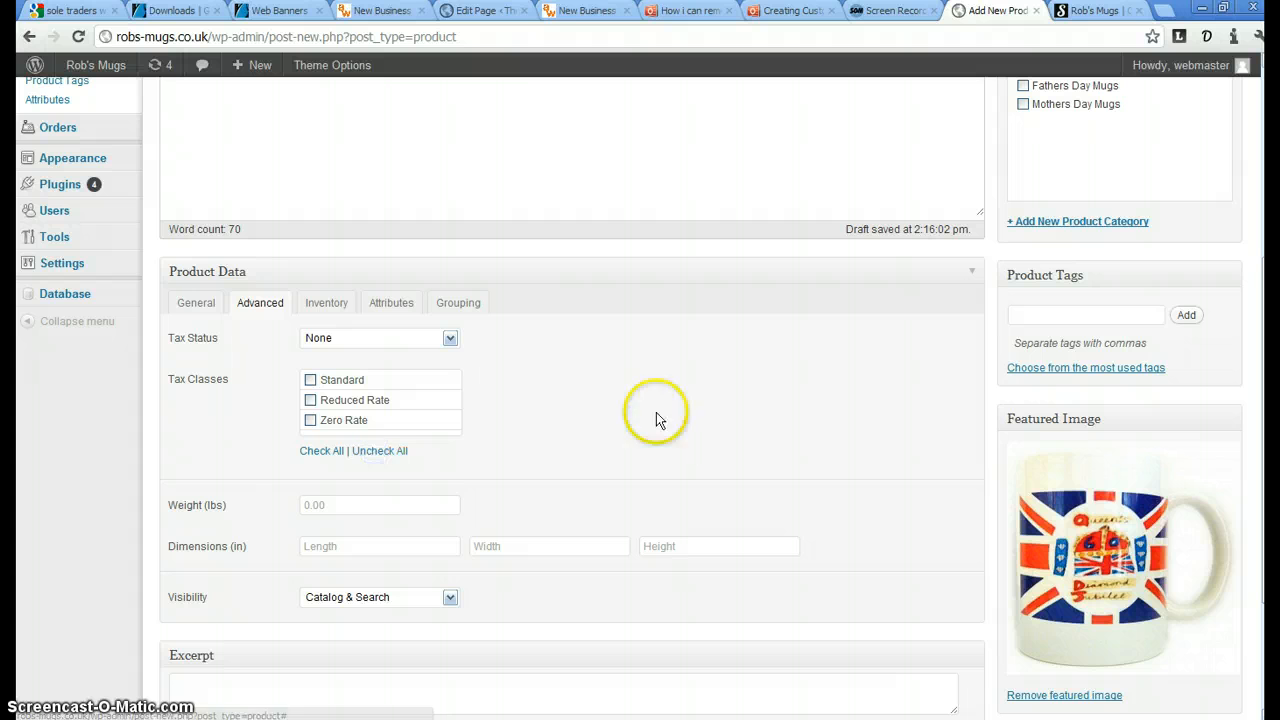
# Enable stock management with a stock quantity of 10 and set backorders to "Allow, but notify customer"
pyautogui.click(330, 305)
pyautogui.click(304, 341)
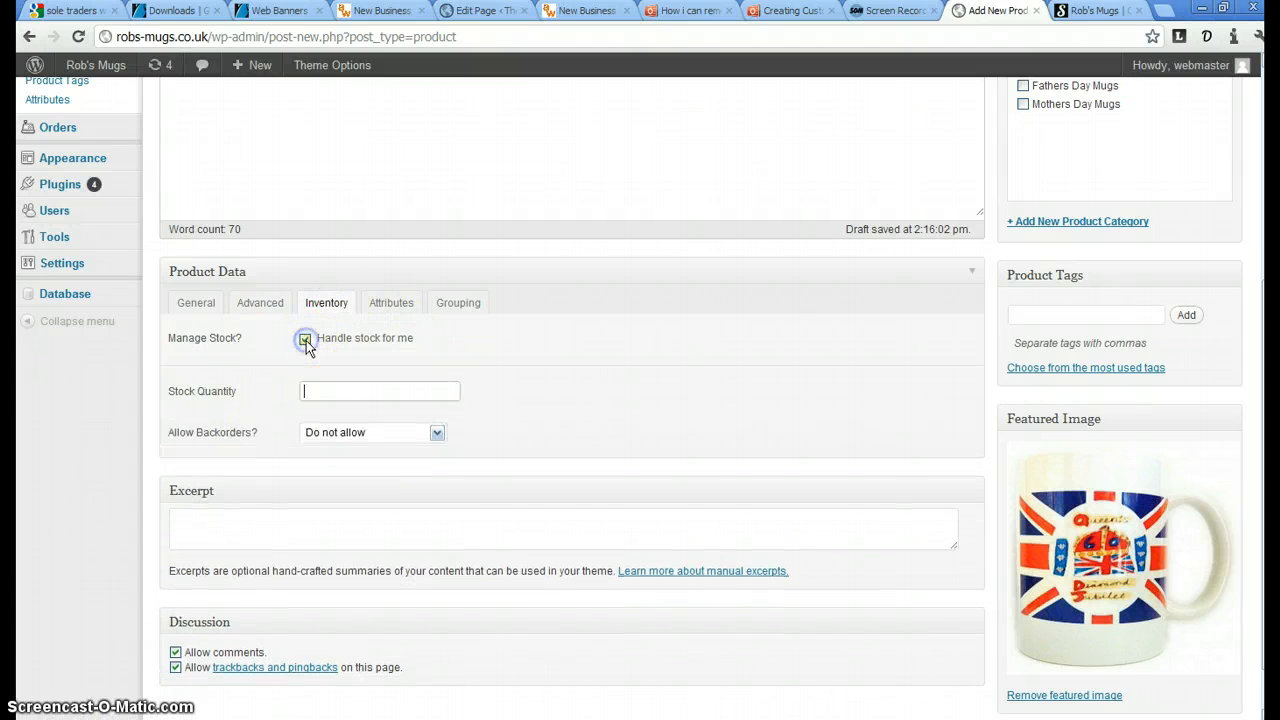
pyautogui.click(334, 392)
pyautogui.write('10')
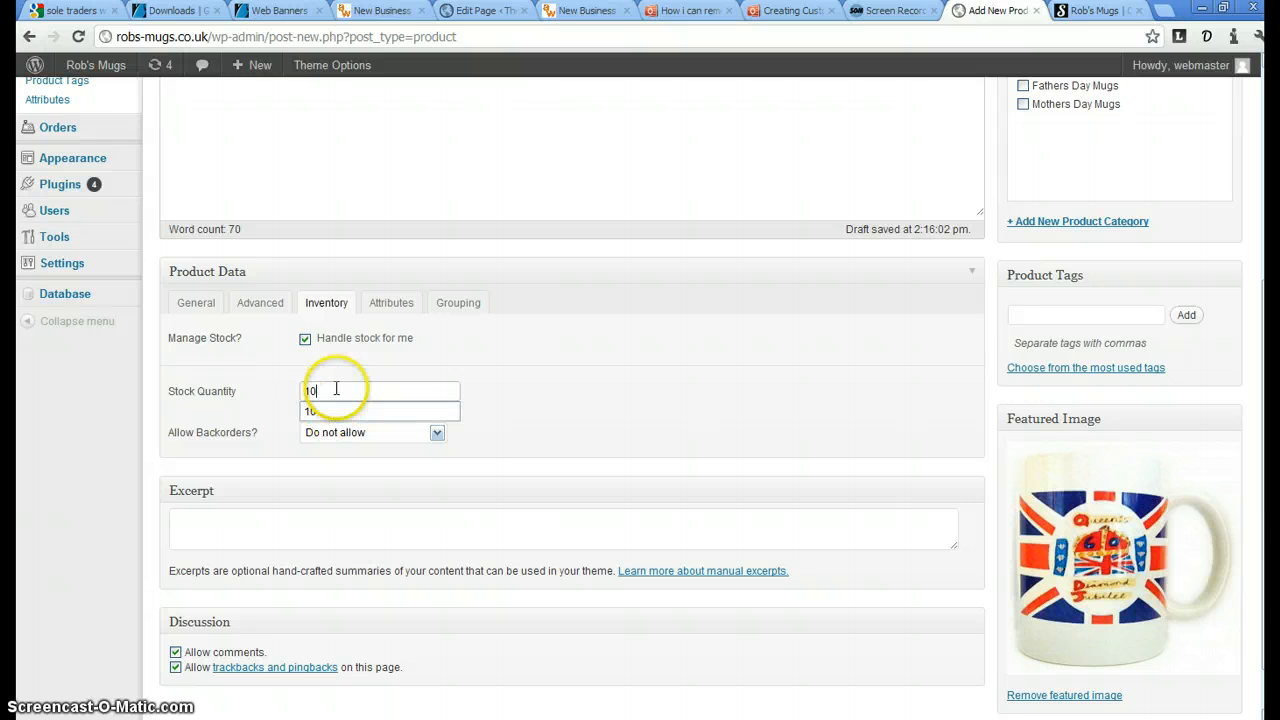
pyautogui.click(486, 414)
pyautogui.click(437, 432)
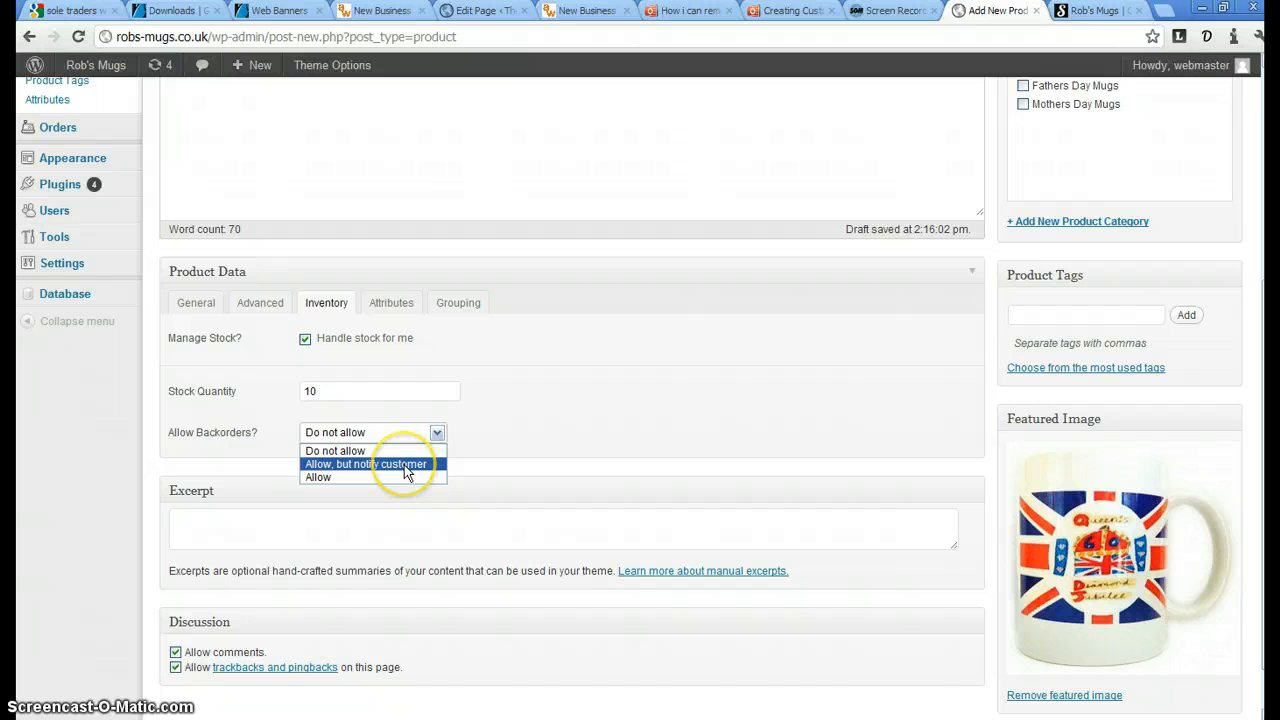
pyautogui.click(404, 466)
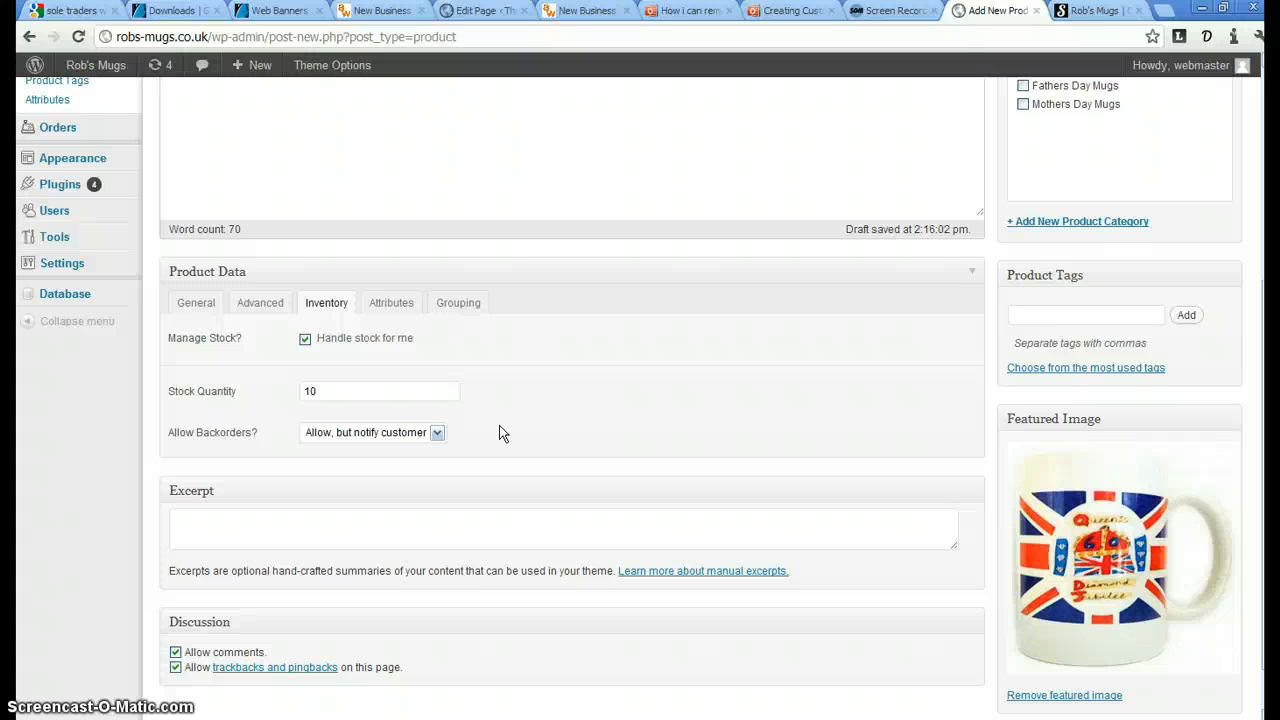
pyautogui.click(503, 413)
# Copy the whole product description text and paste it into the product's excerpt
pyautogui.scroll(-1, 500, 400)
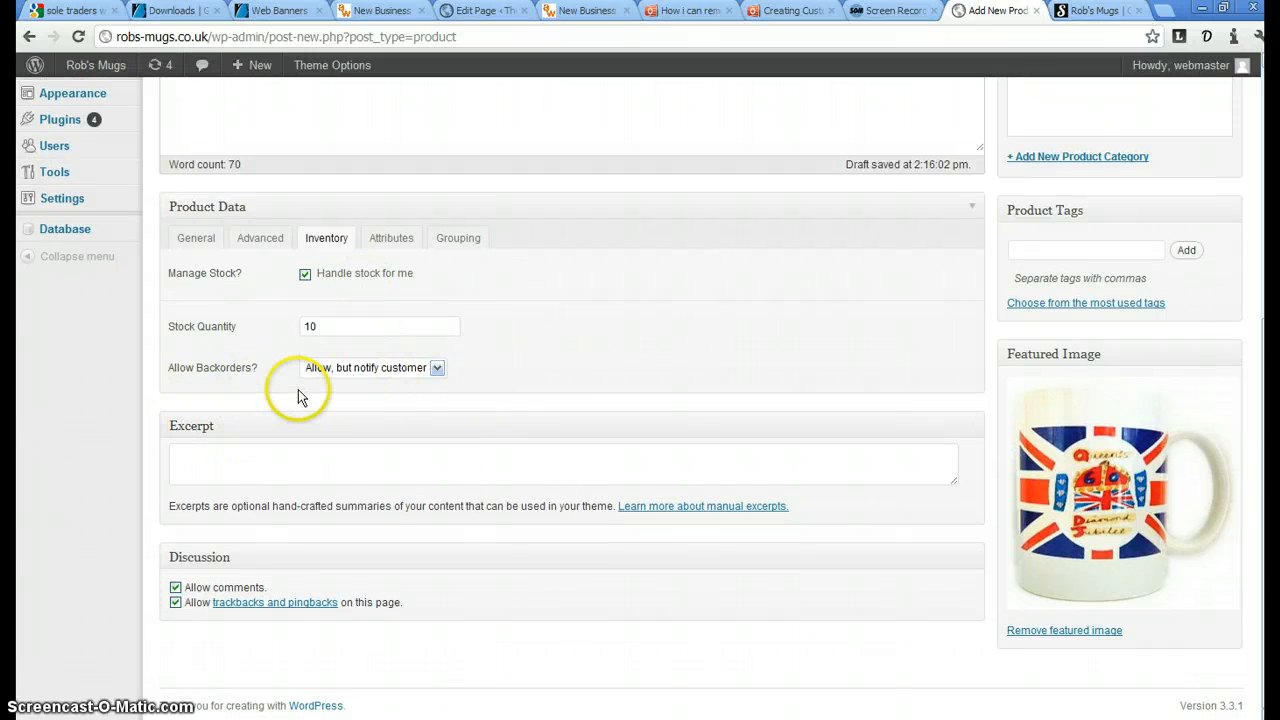
pyautogui.scroll(5, 300, 390)
pyautogui.click(168, 262)
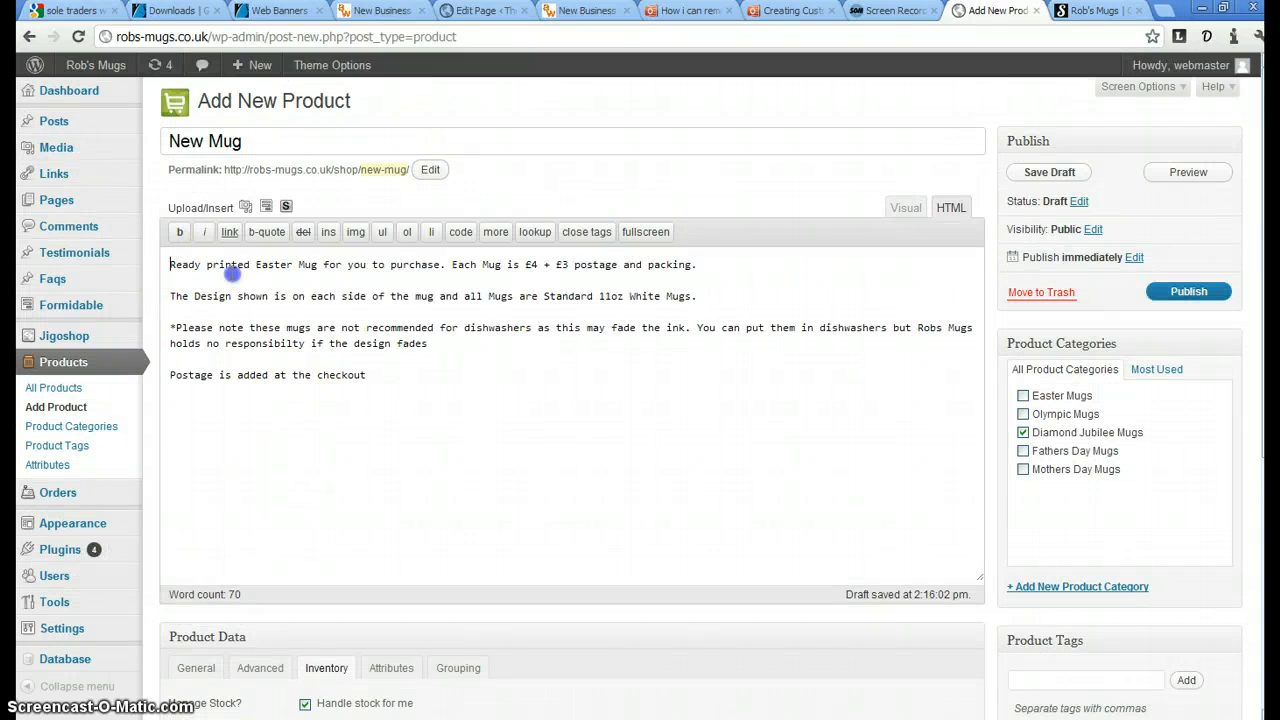
pyautogui.moveTo(232, 272); pyautogui.dragTo(380, 375)
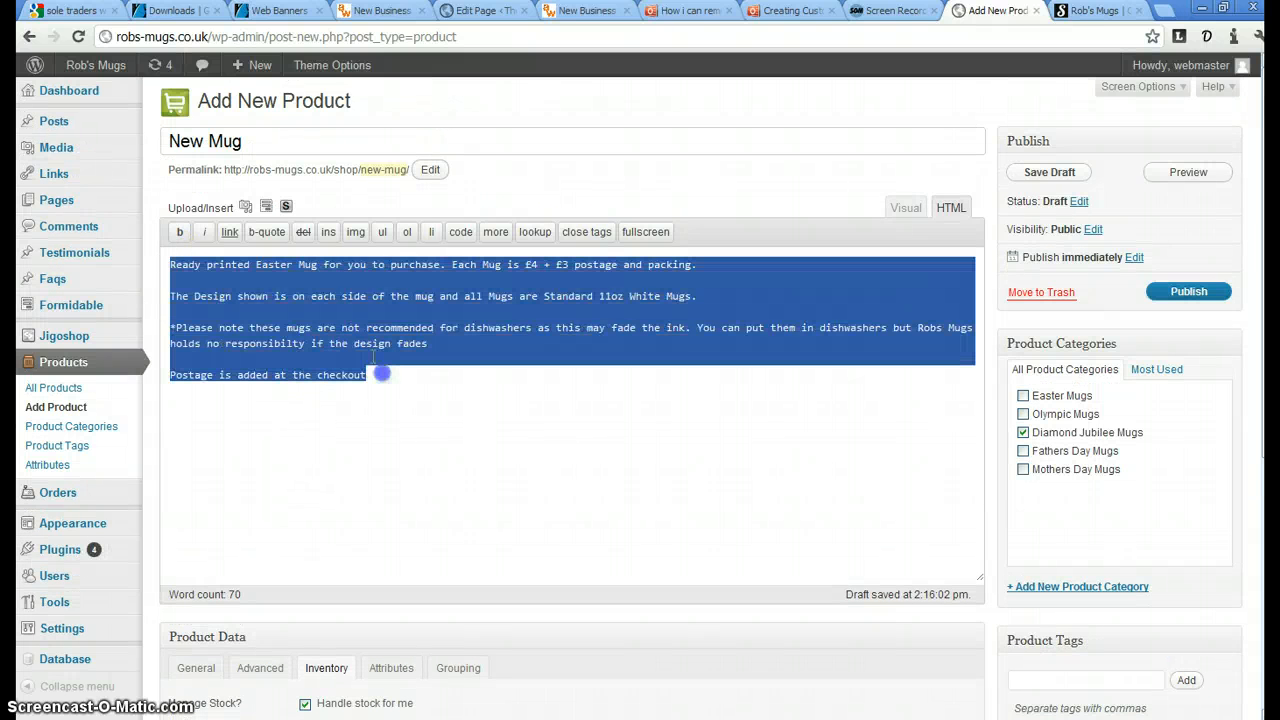
pyautogui.rightClick(362, 295)
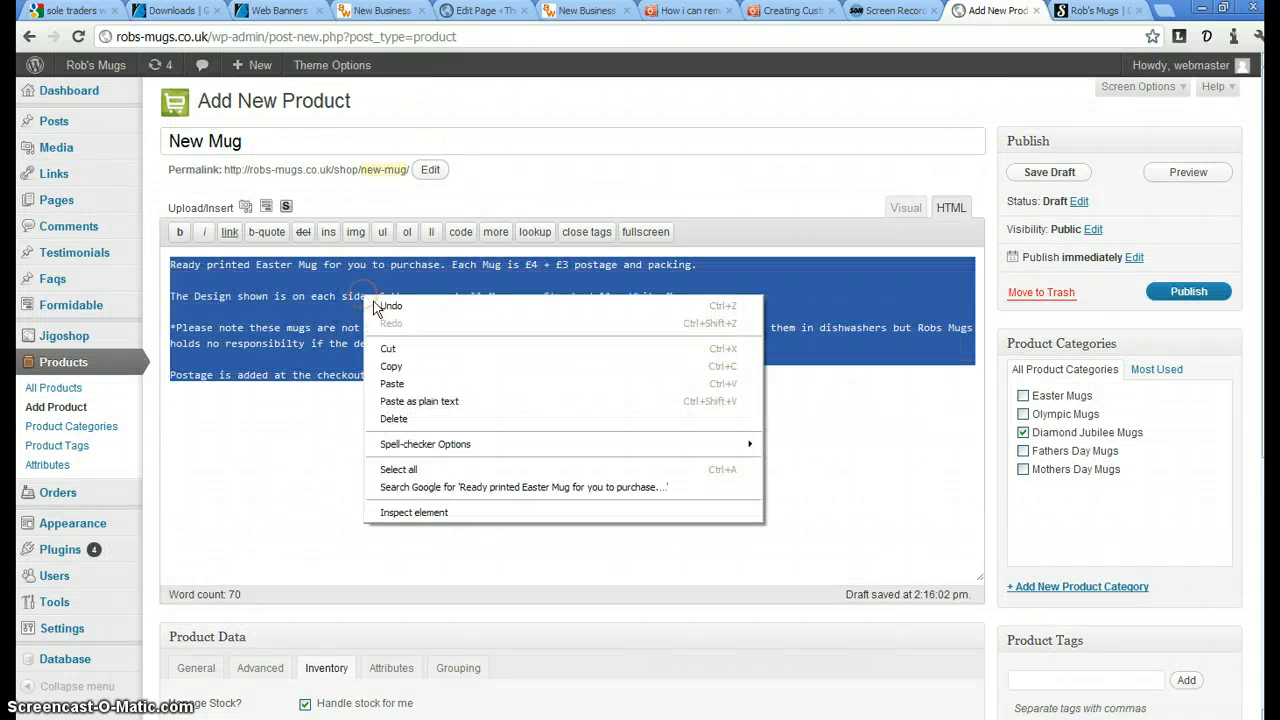
pyautogui.click(404, 370)
pyautogui.scroll(-5, 366, 366)
pyautogui.click(205, 459)
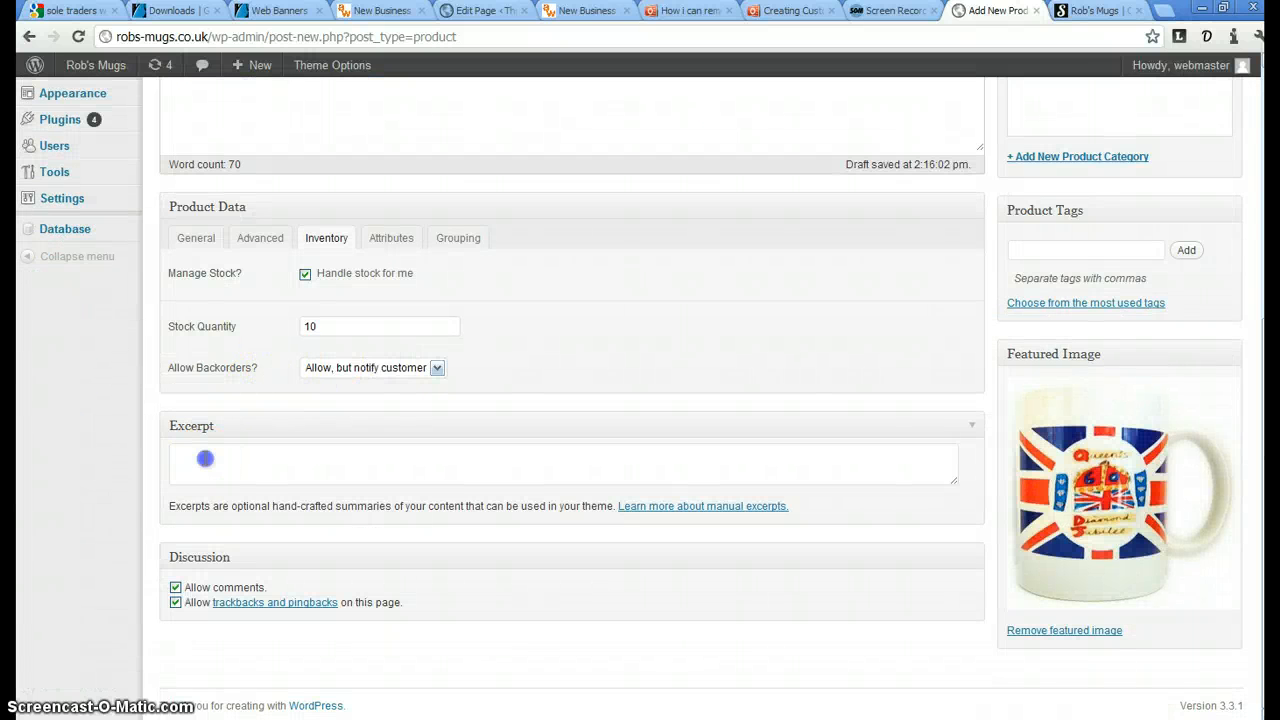
pyautogui.rightClick(205, 459)
pyautogui.click(251, 547)
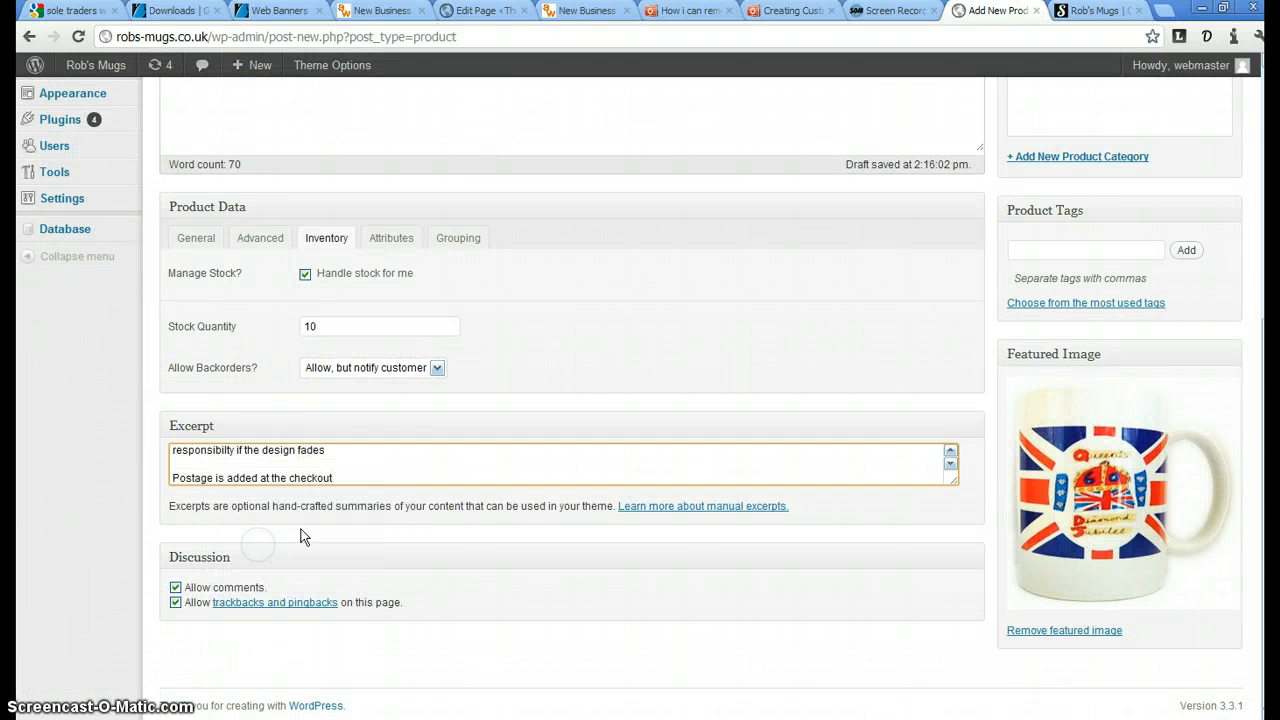
# Examine the Easter Mug – Mug 1 product page on the shop site, and return to the new product's editing page
pyautogui.click(1082, 12)
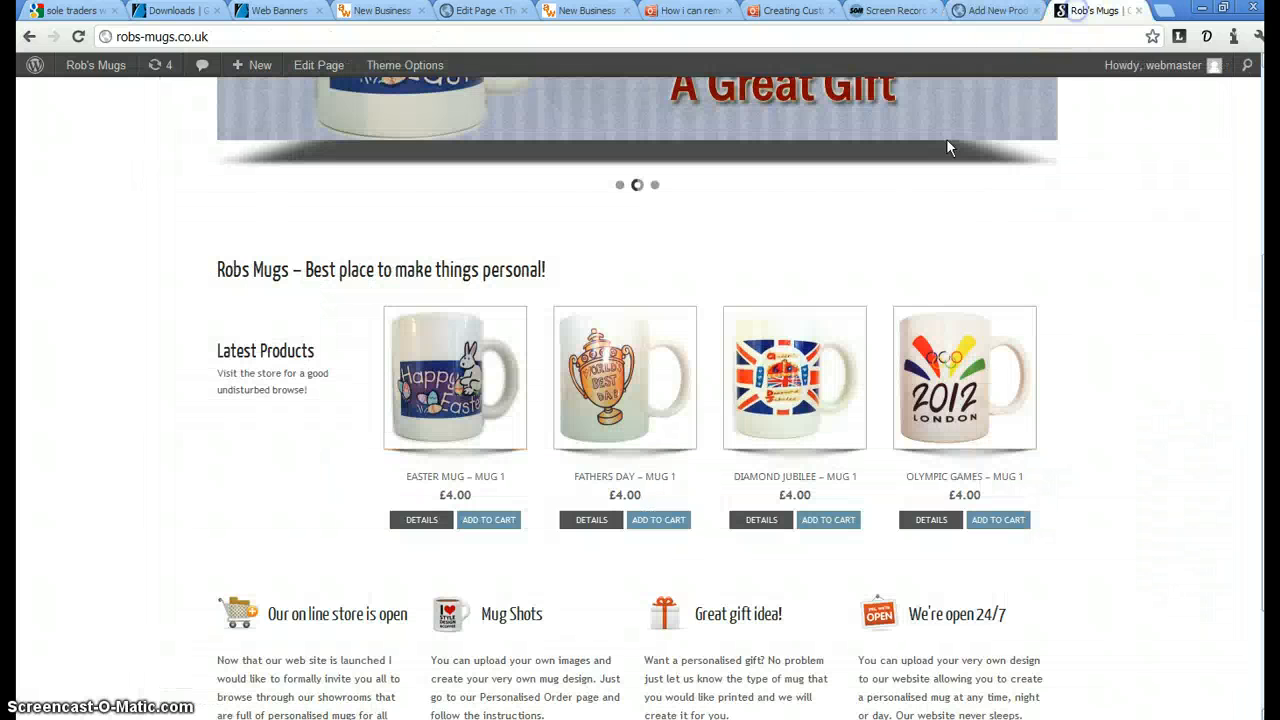
pyautogui.scroll(-1, 540, 370)
pyautogui.click(468, 302)
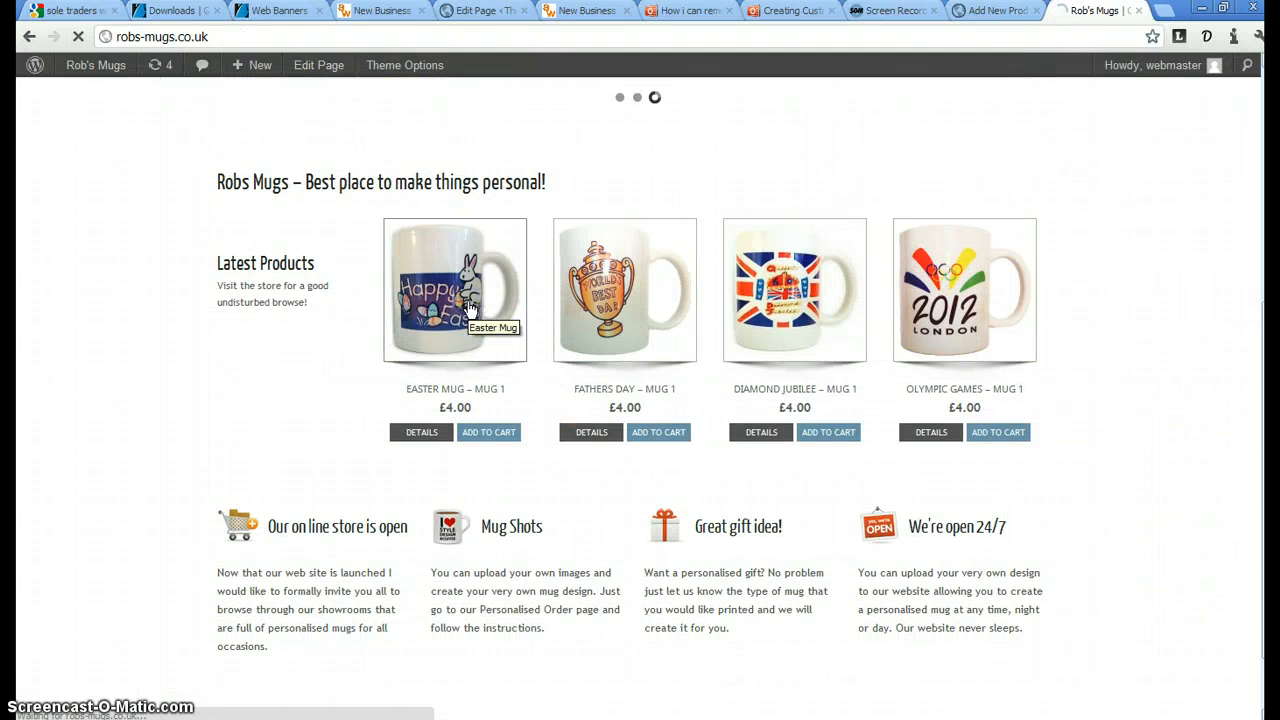
pyautogui.scroll(-3, 470, 310)
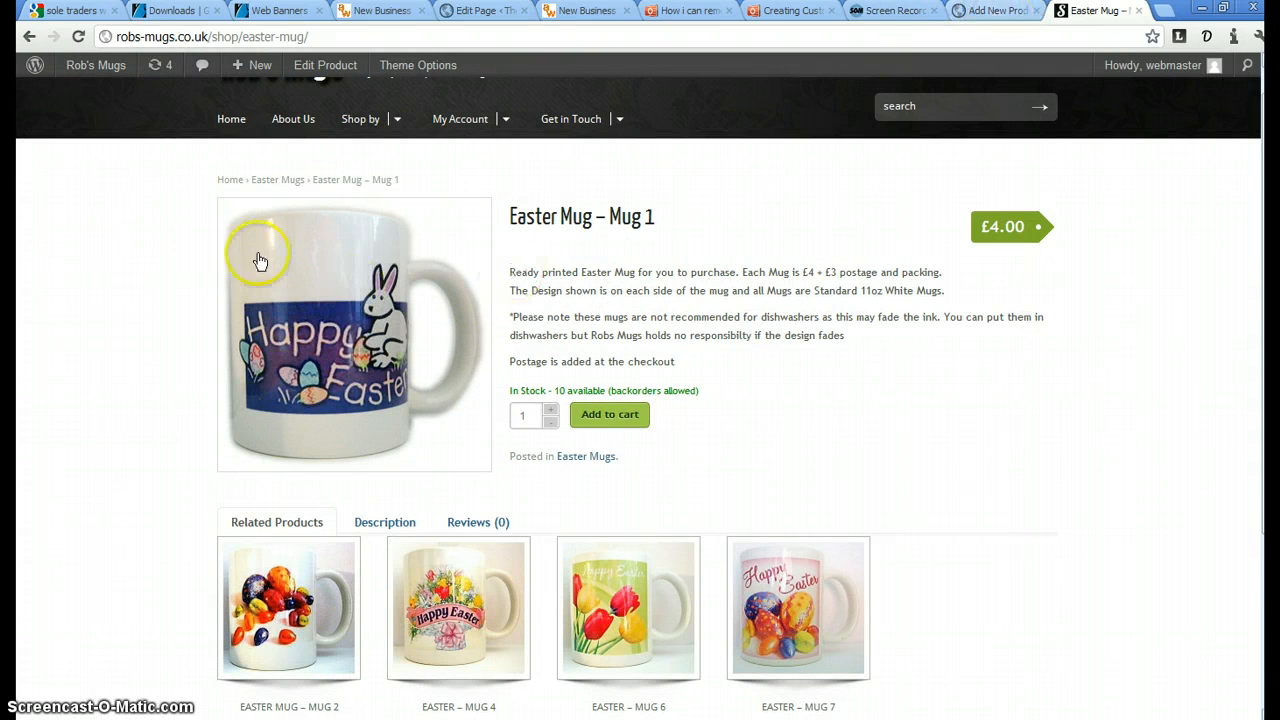
pyautogui.click(29, 36)
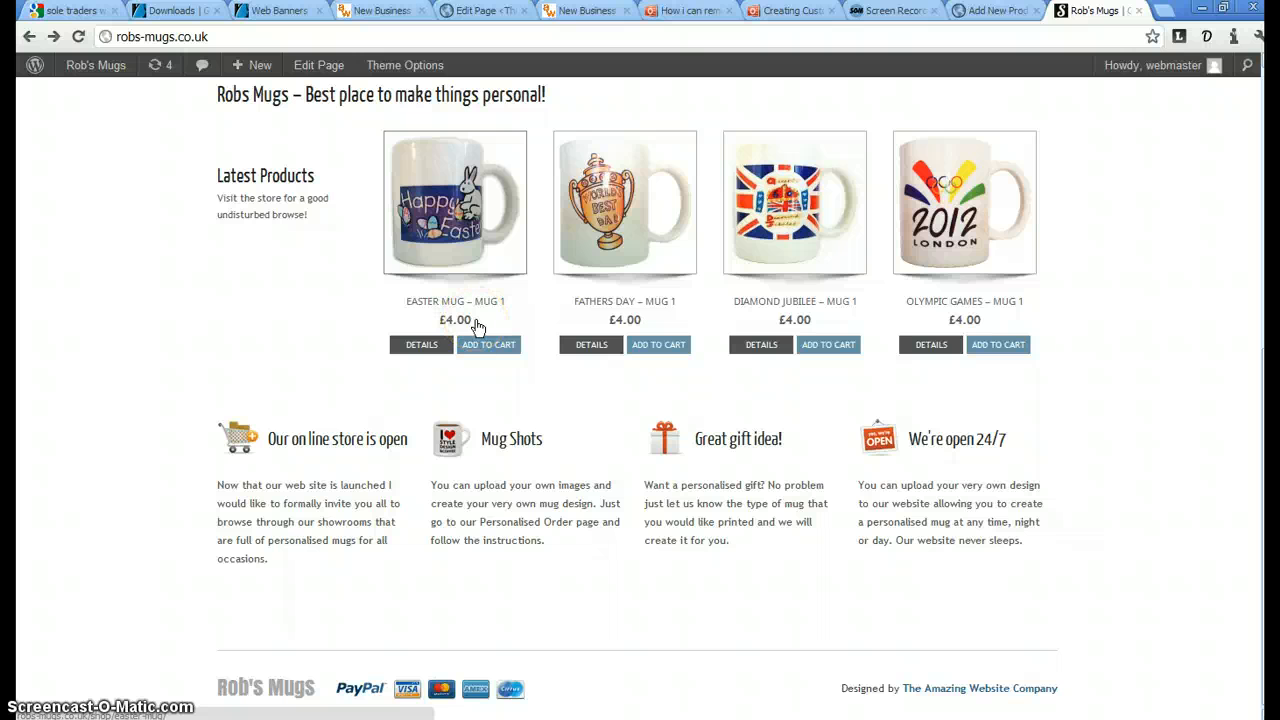
pyautogui.click(992, 11)
# Review the new product's Attributes options and Grouping settings, and return to its General product data
pyautogui.scroll(5, 374, 343)
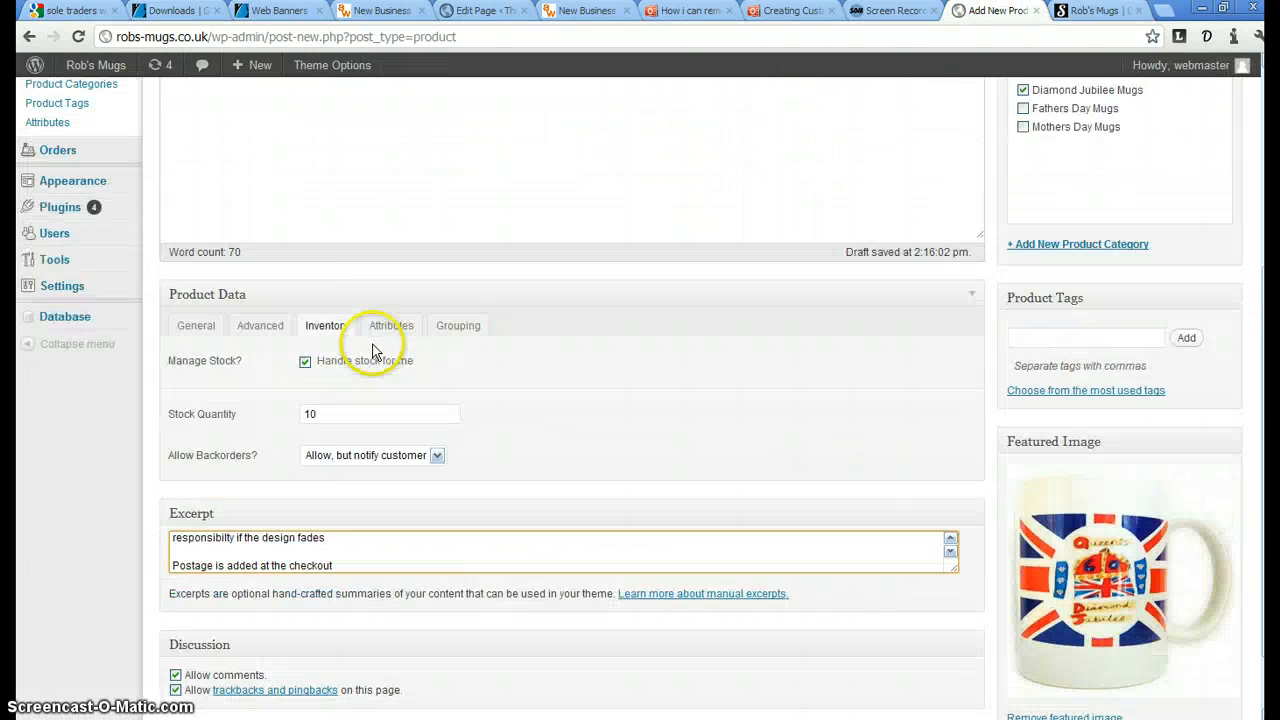
pyautogui.click(395, 505)
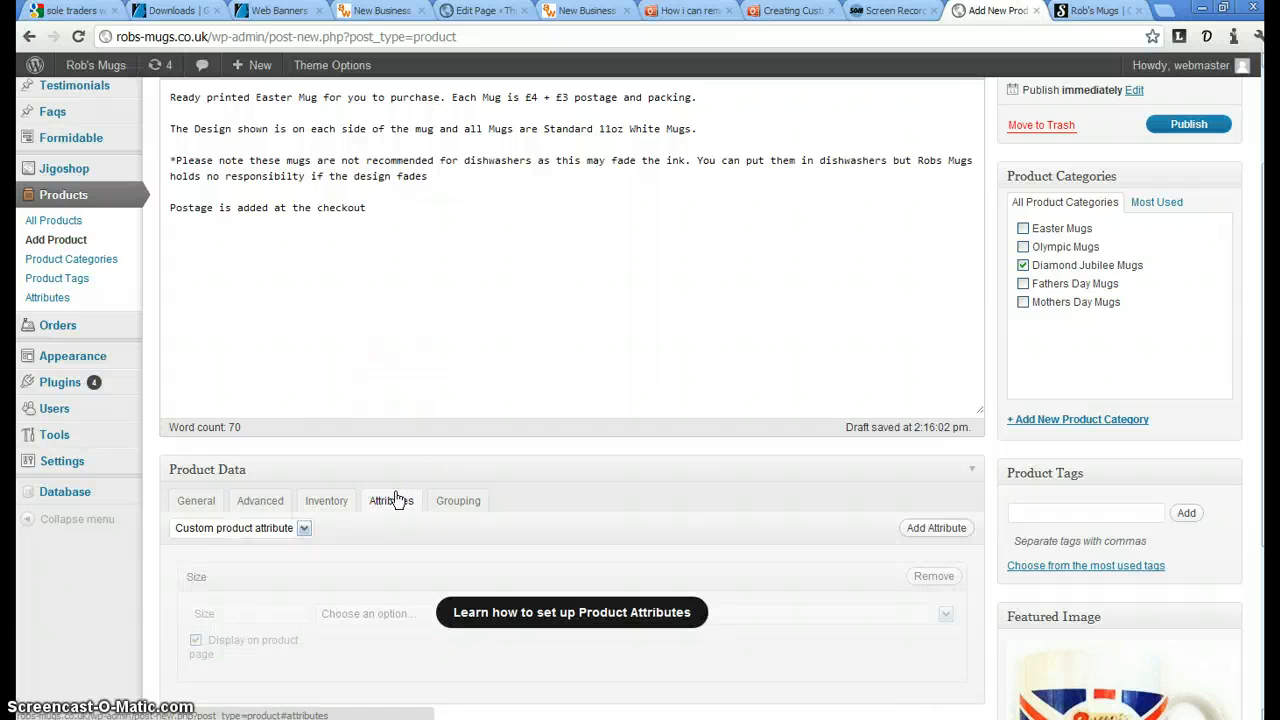
pyautogui.scroll(-2, 397, 500)
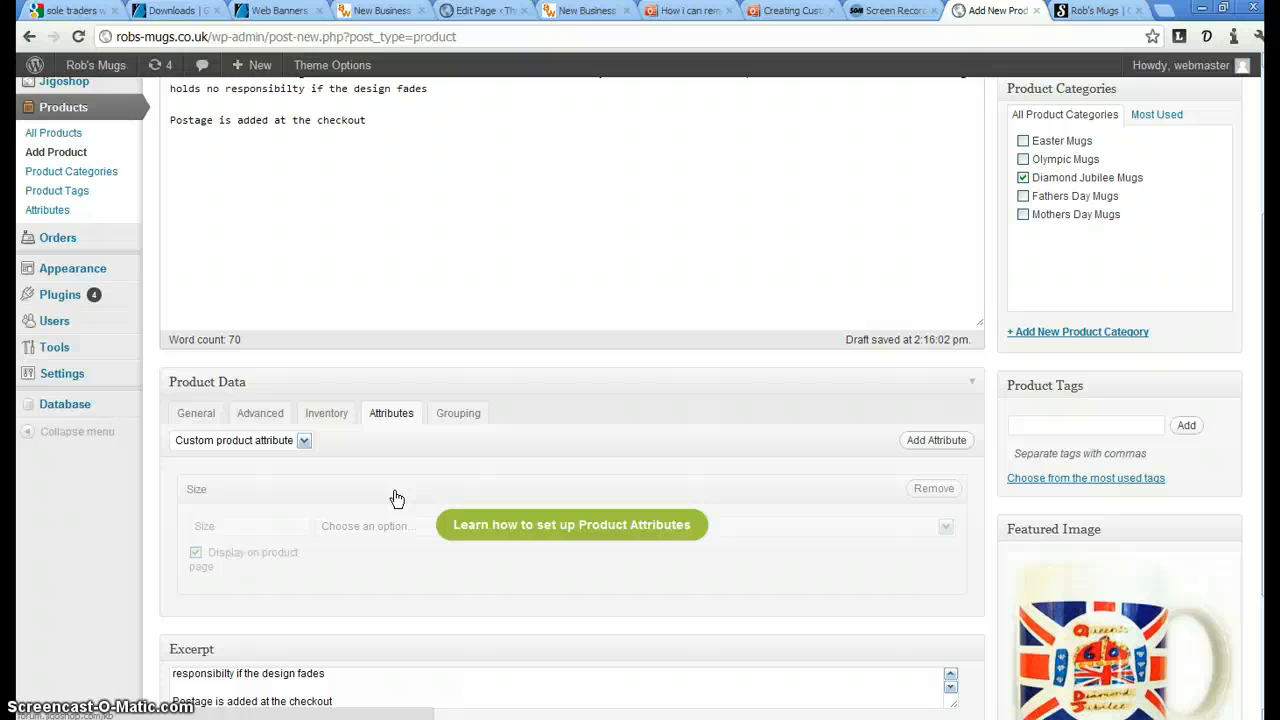
pyautogui.click(303, 441)
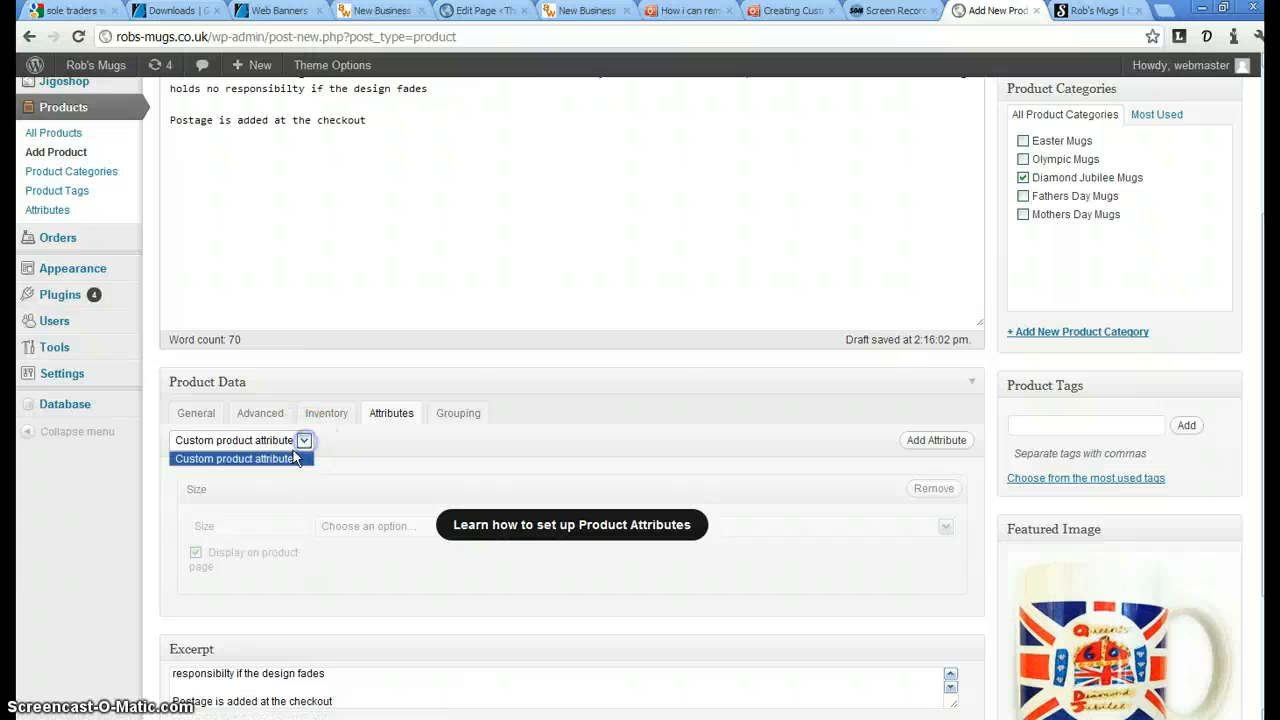
pyautogui.click(340, 440)
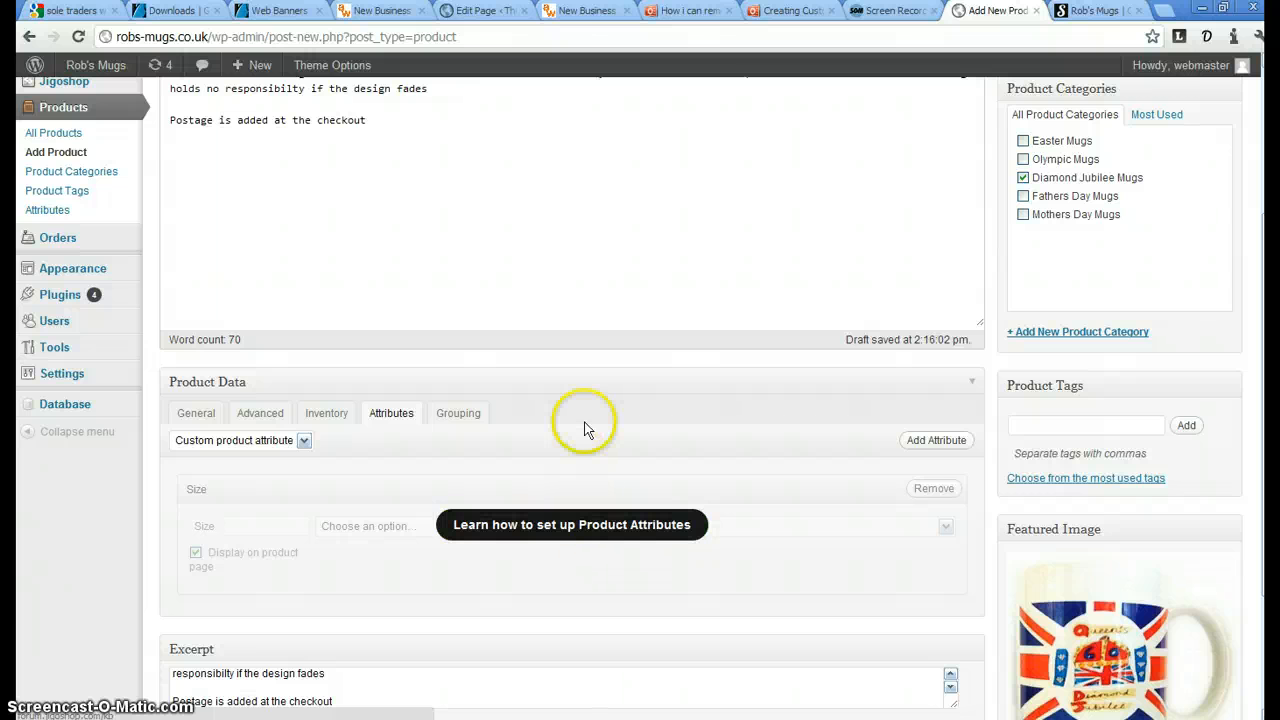
pyautogui.click(449, 419)
pyautogui.click(474, 416)
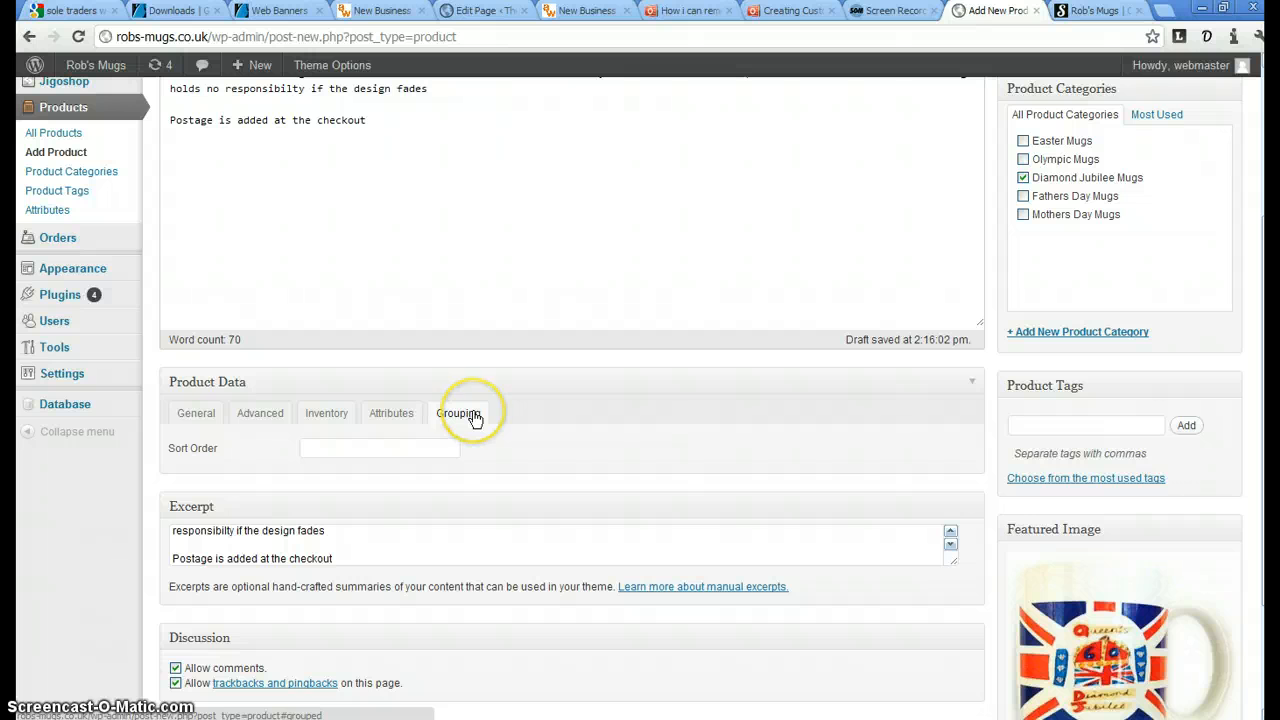
pyautogui.click(196, 413)
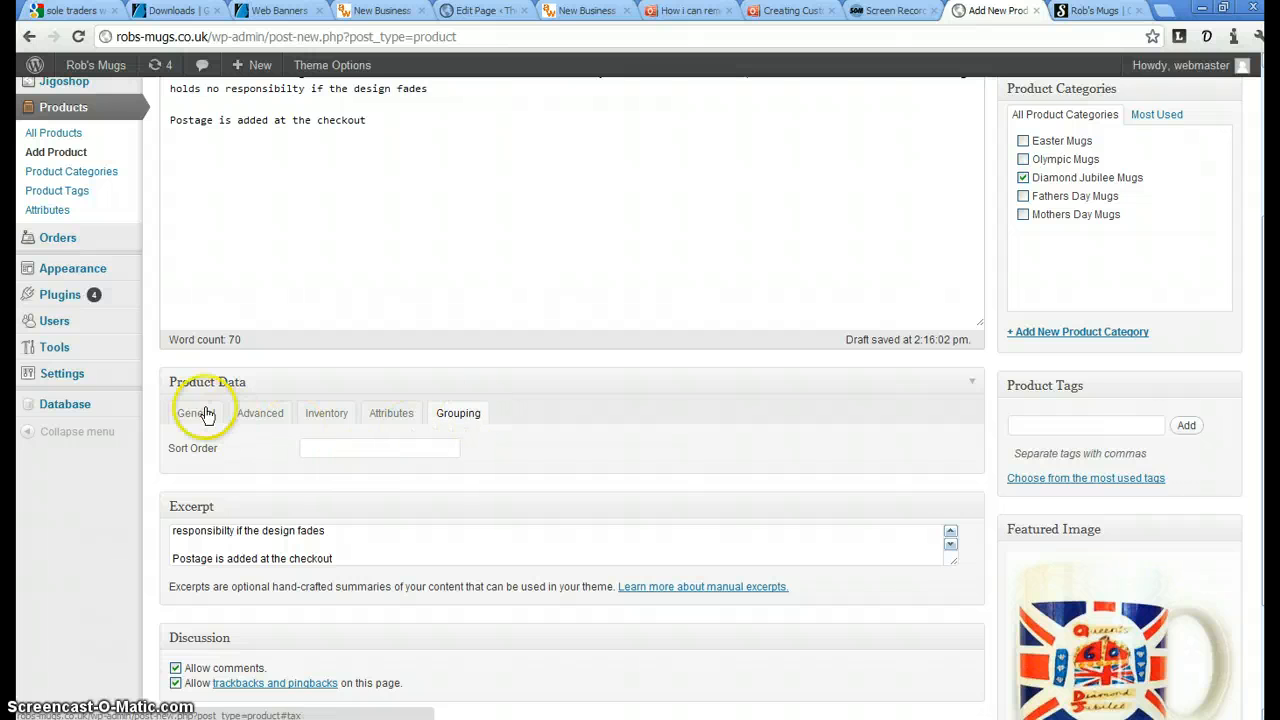
pyautogui.click(635, 432)
# Publish the New Mug product
pyautogui.scroll(-2, 635, 432)
pyautogui.scroll(5, 635, 429)
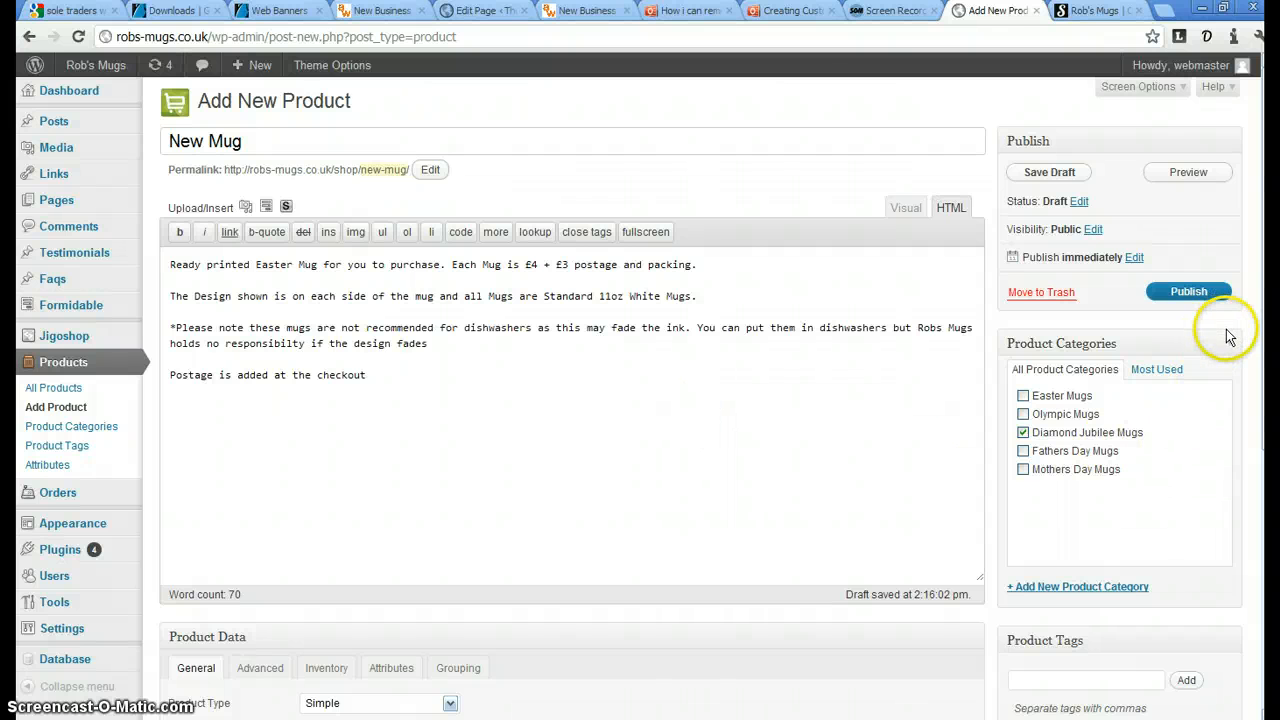
pyautogui.click(1189, 293)
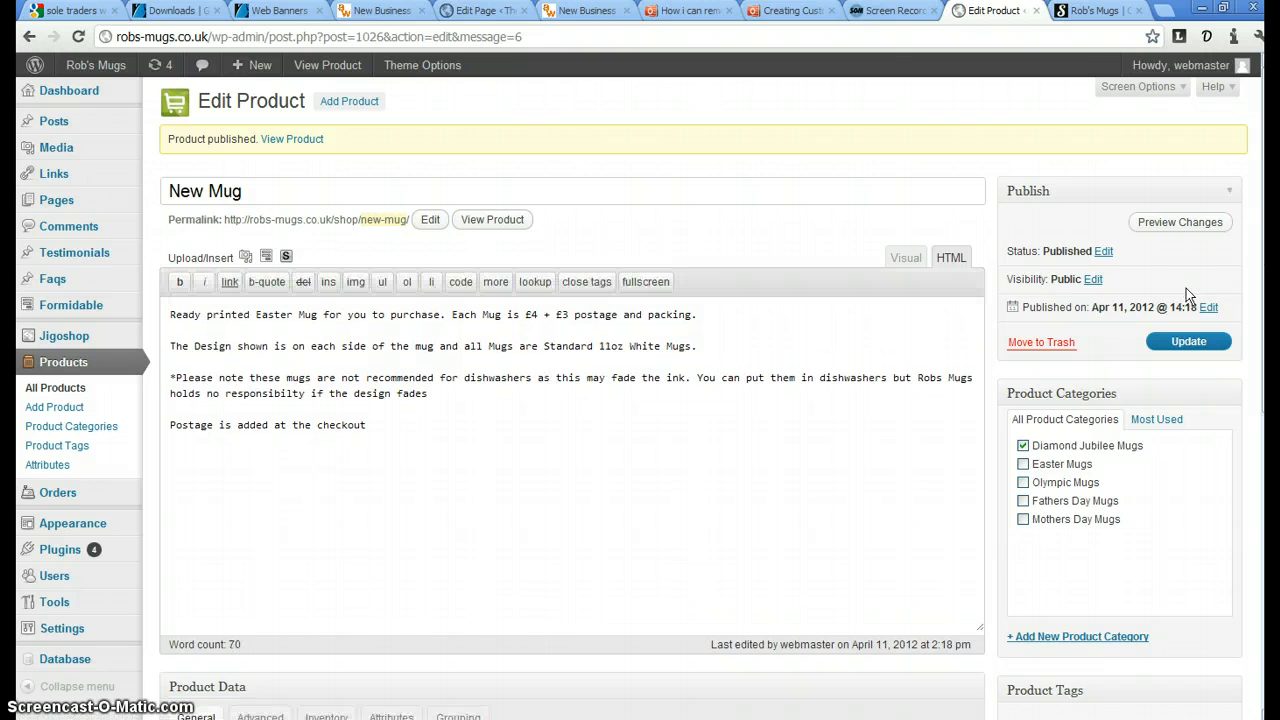
# Open the Diamond Jubilee – Mug 1 page on the shop site and look for New Mug among its related products
pyautogui.hotkey('ctrl', 'Tab')
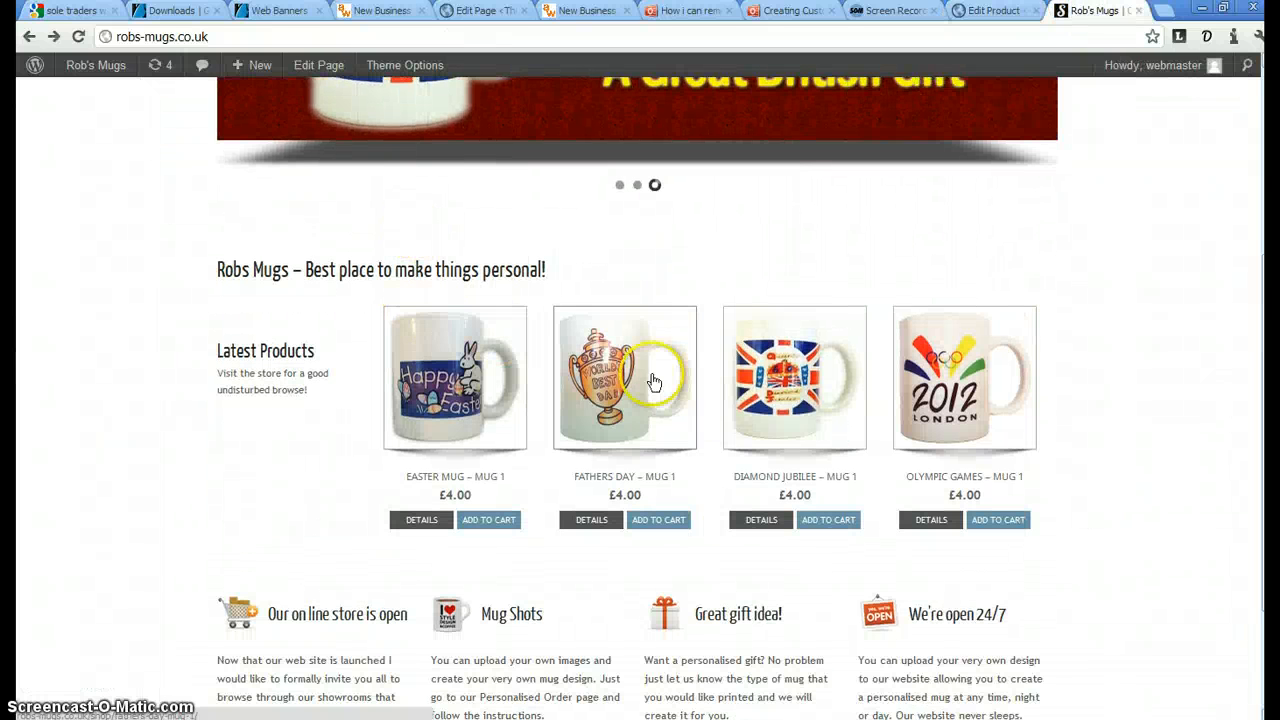
pyautogui.click(788, 395)
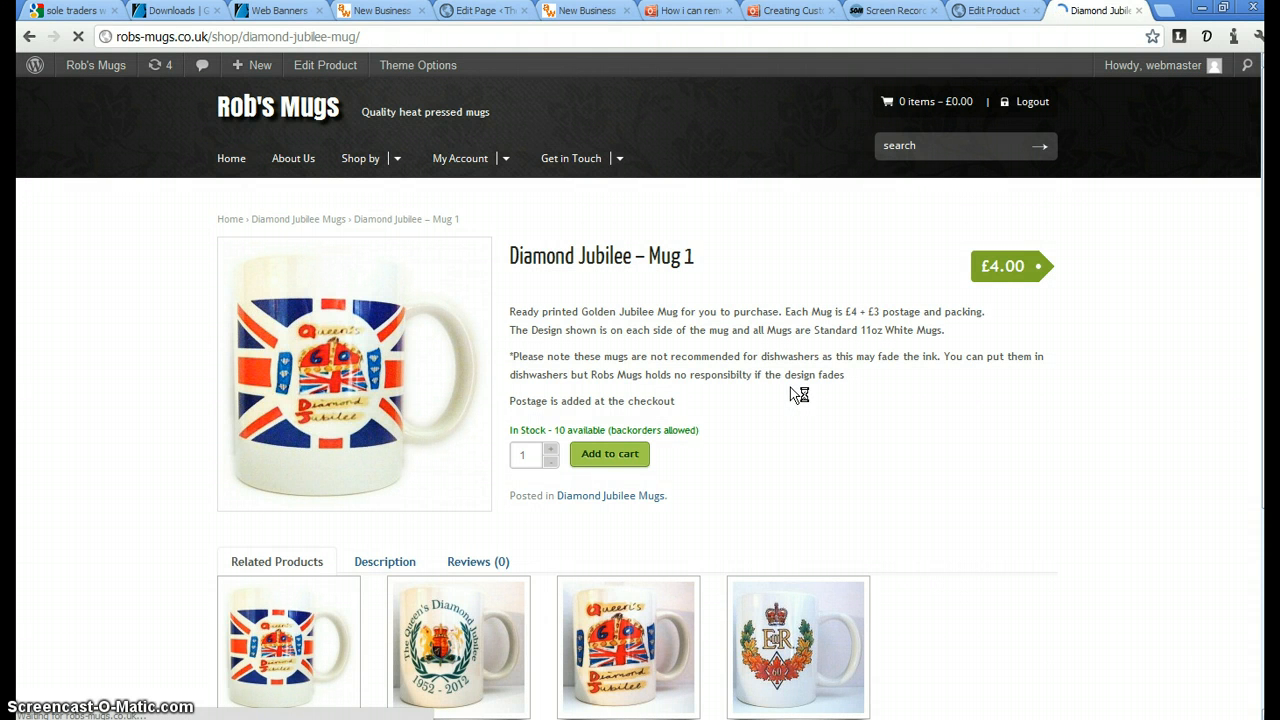
pyautogui.scroll(-2, 790, 394)
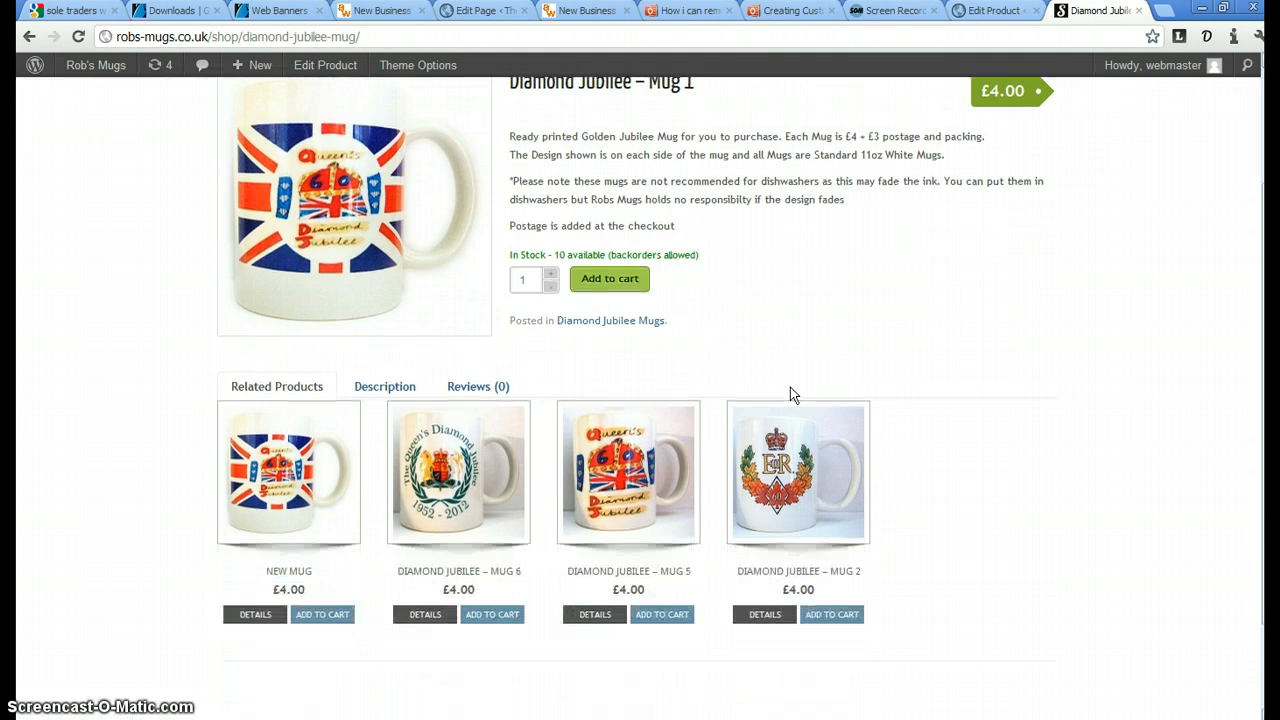
pyautogui.click(855, 351)
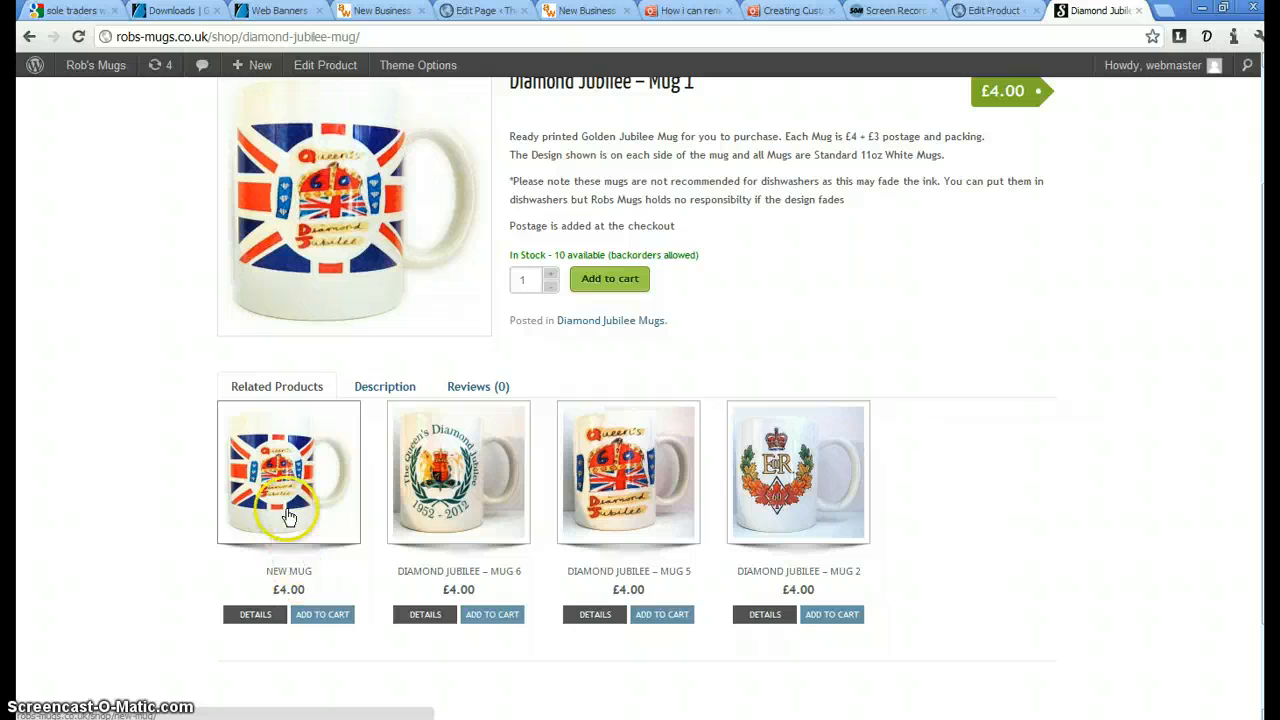
pyautogui.click(29, 36)
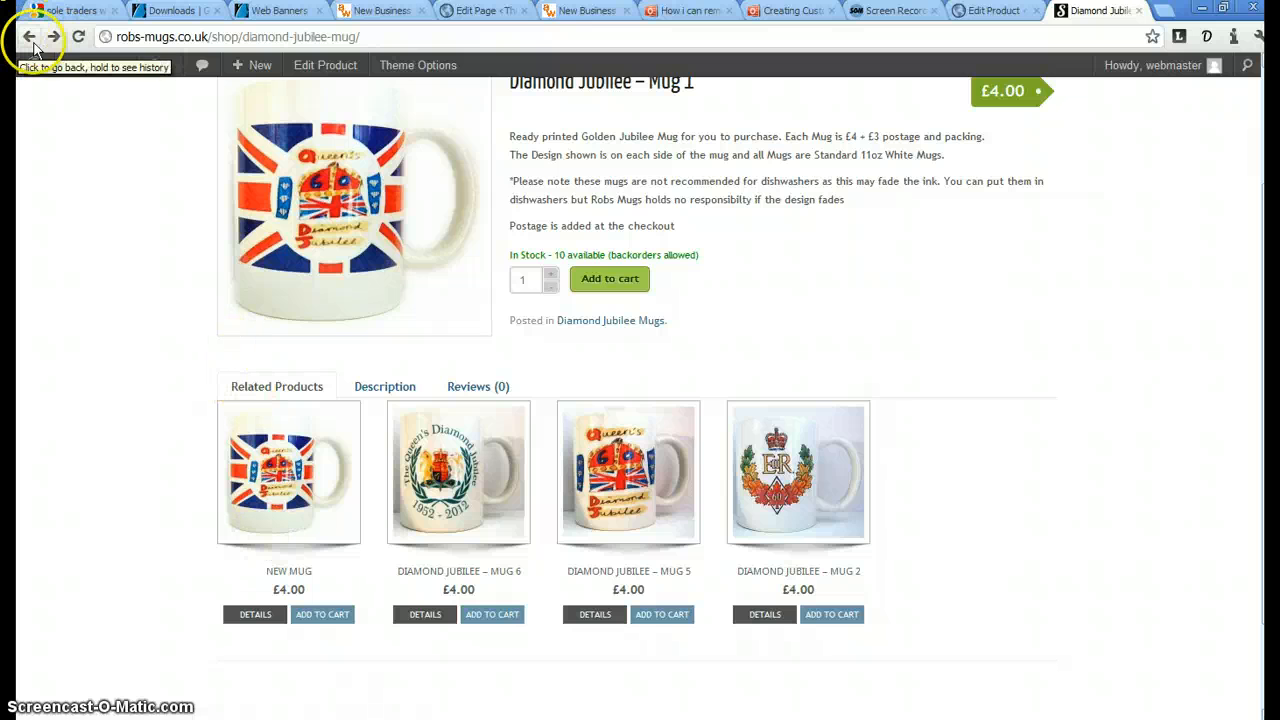
# Add 10 of the New Mug product to the shopping cart and proceed to checkout to examine the order form
pyautogui.click(331, 453)
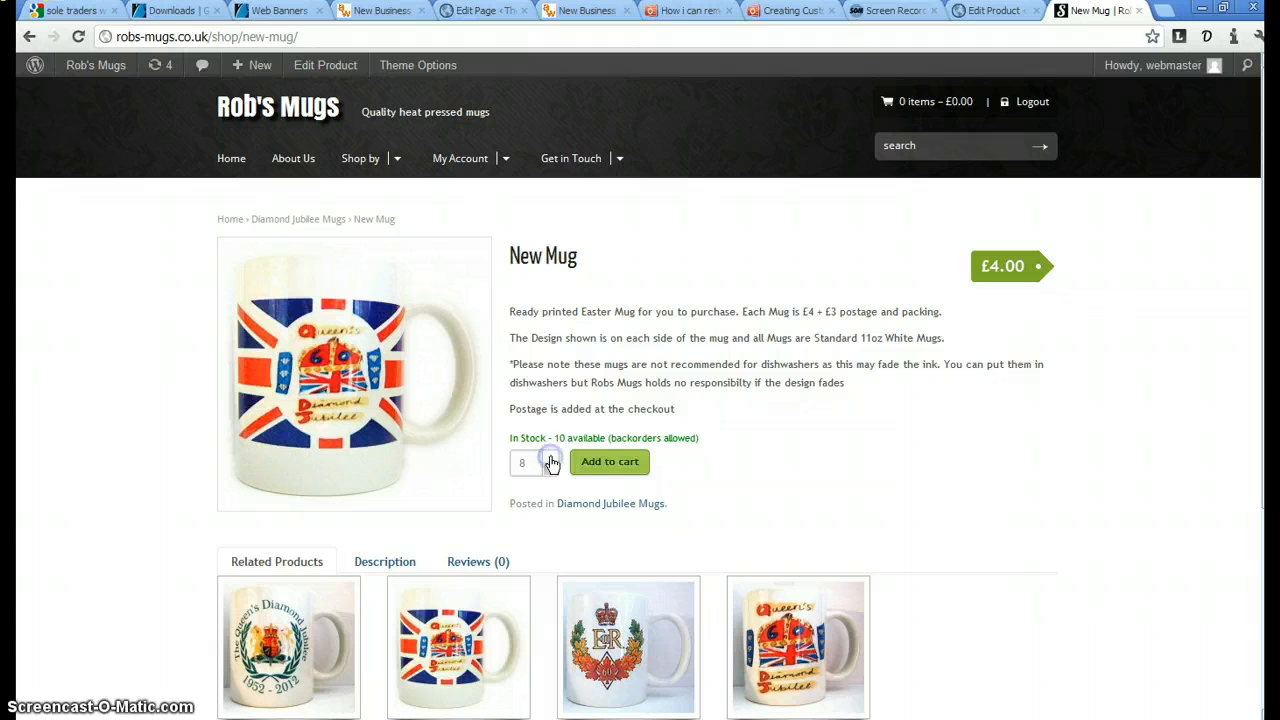
pyautogui.click(550, 470)
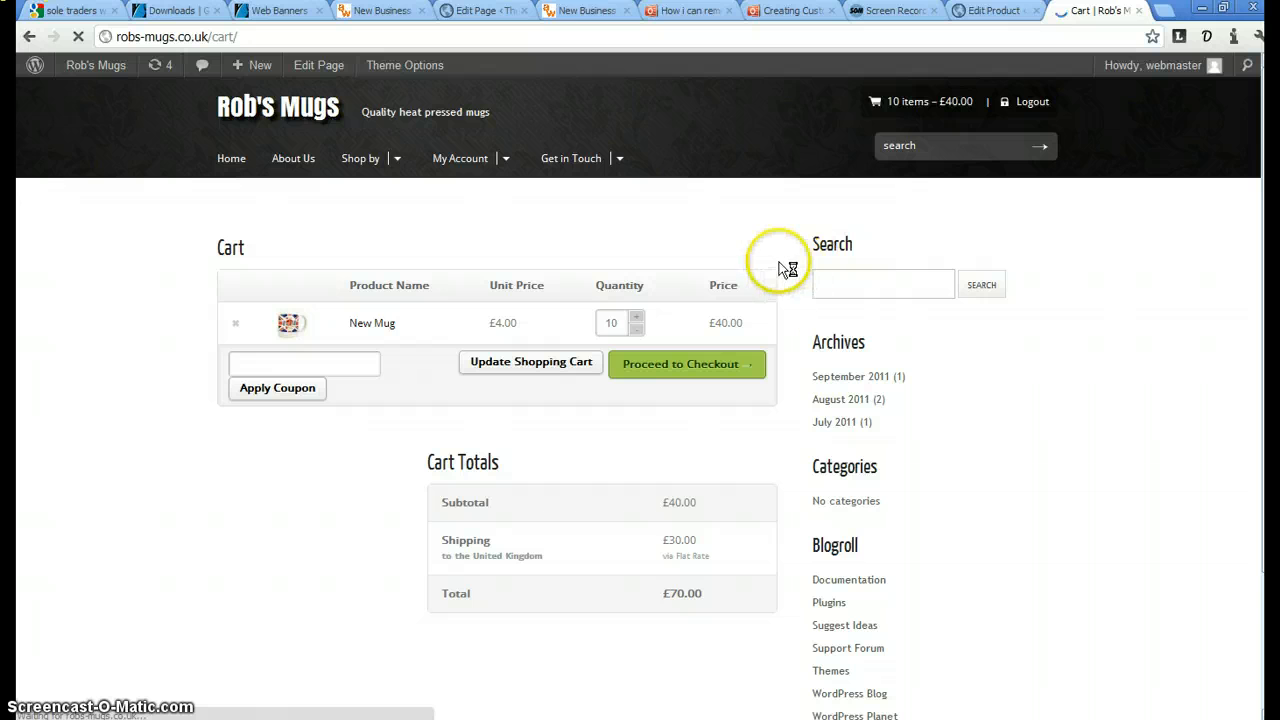
pyautogui.scroll(-1, 787, 265)
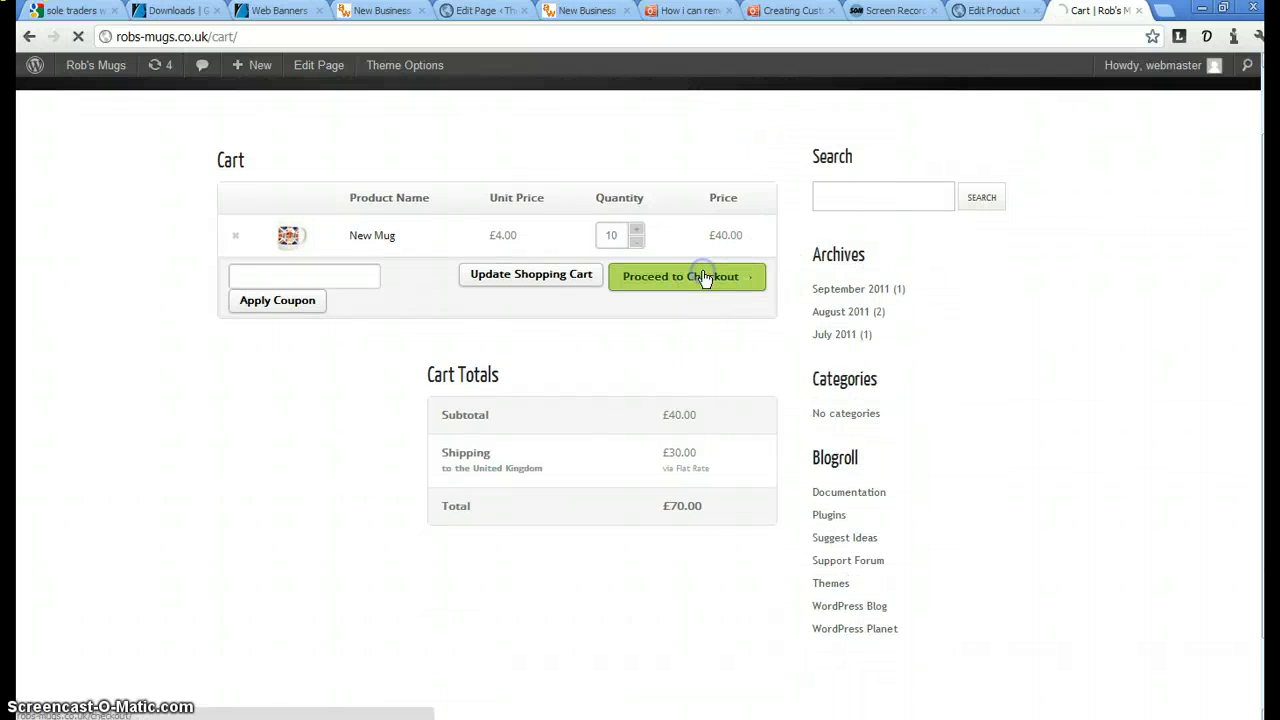
pyautogui.scroll(-2, 697, 282)
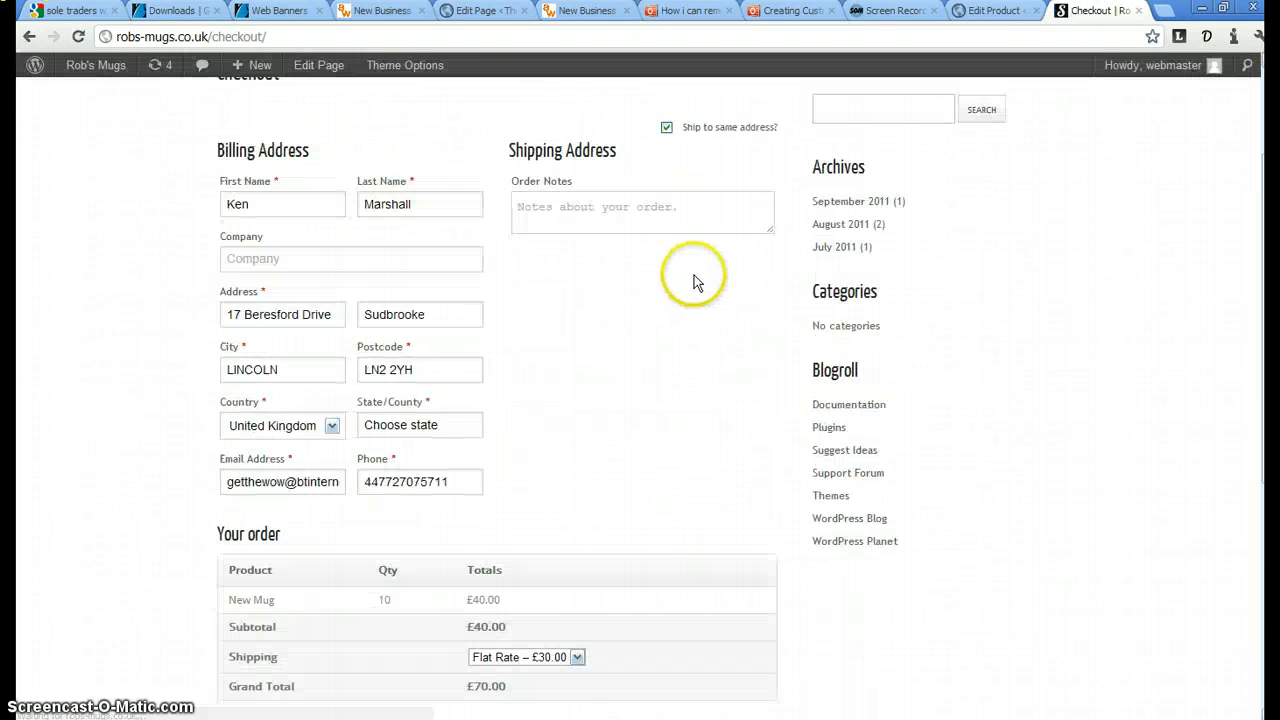
pyautogui.scroll(-5, 692, 273)
pyautogui.scroll(7, 684, 264)
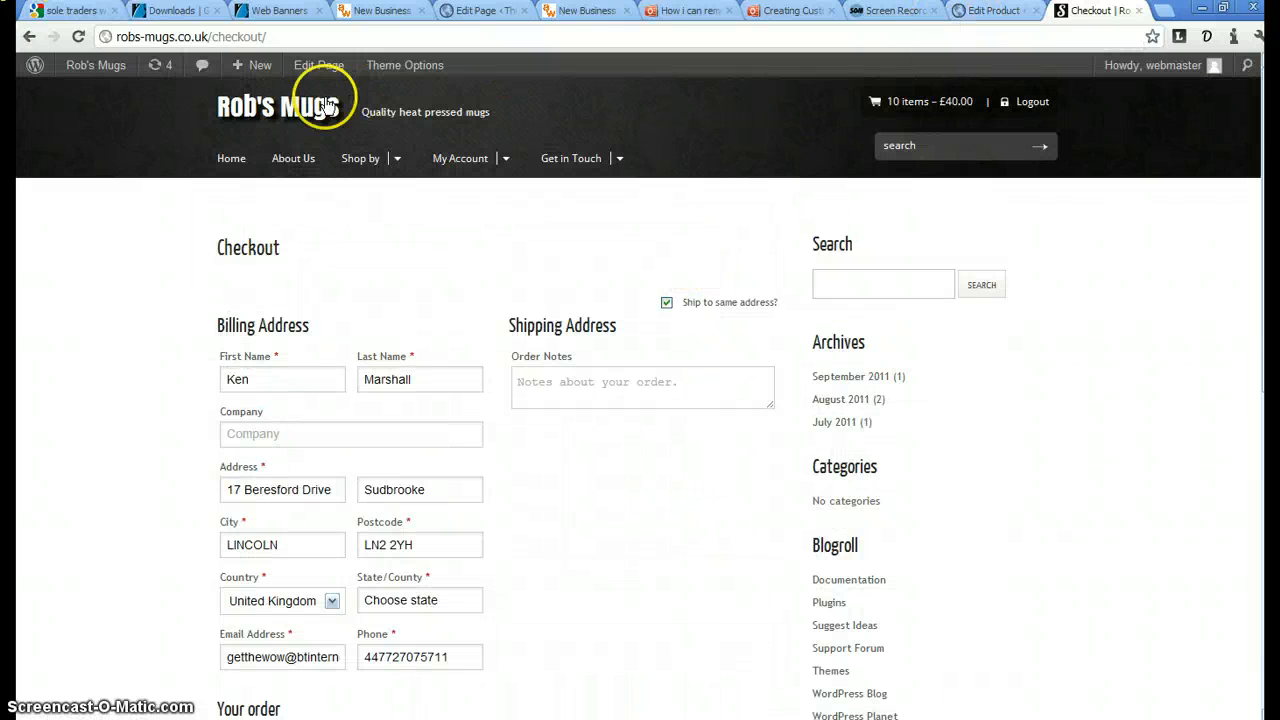
# Return to the shop's home page and reopen Diamond Jubilee – Mug 1 to recheck the related mugs listed with it
pyautogui.click(226, 164)
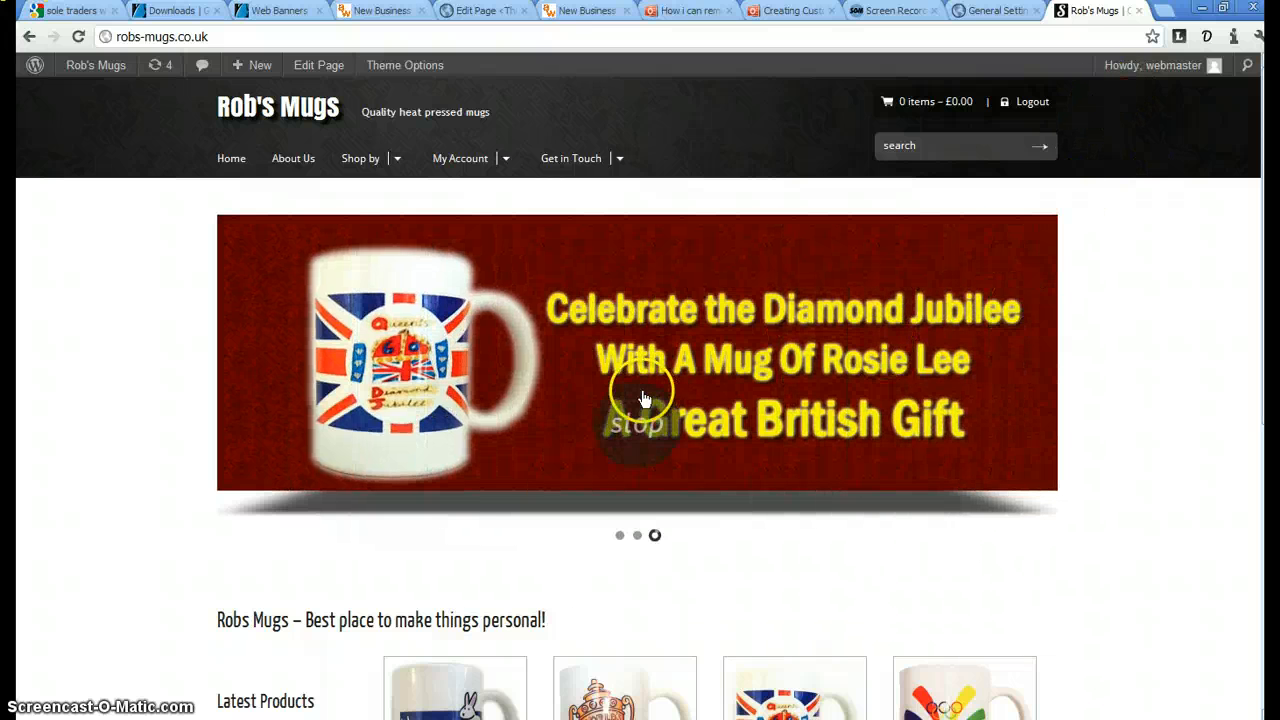
pyautogui.scroll(-4, 881, 238)
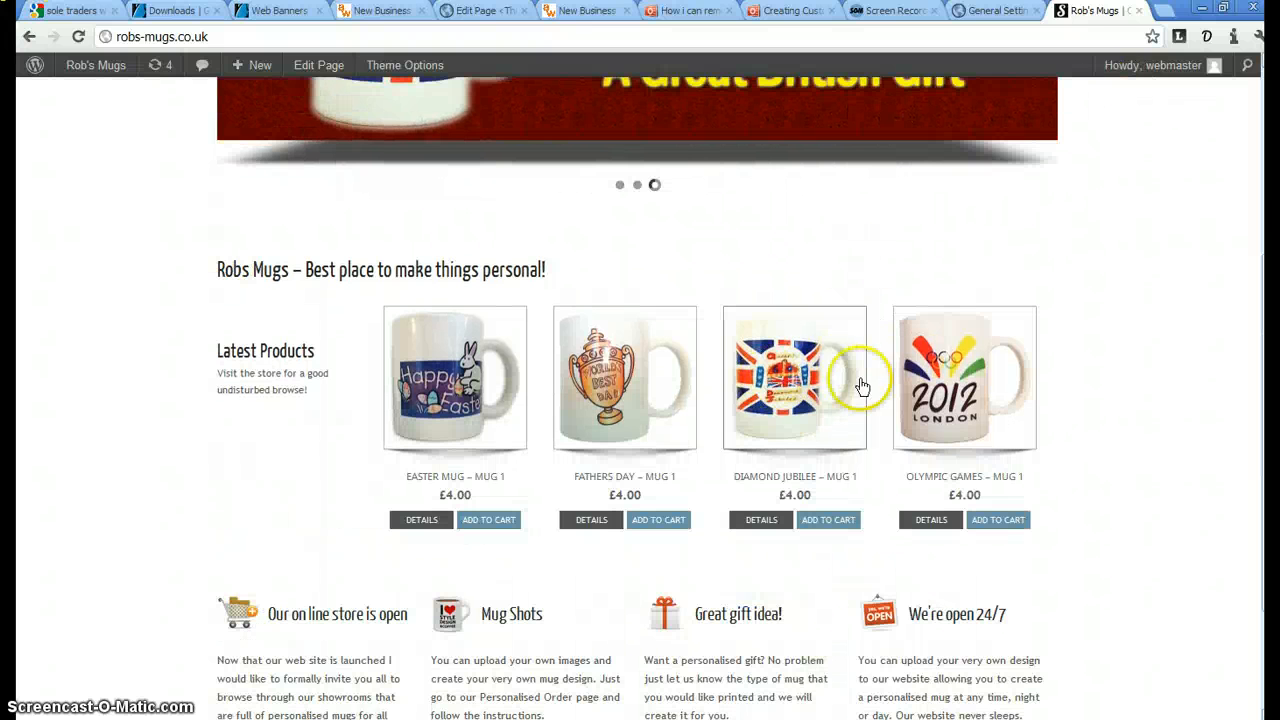
pyautogui.click(813, 378)
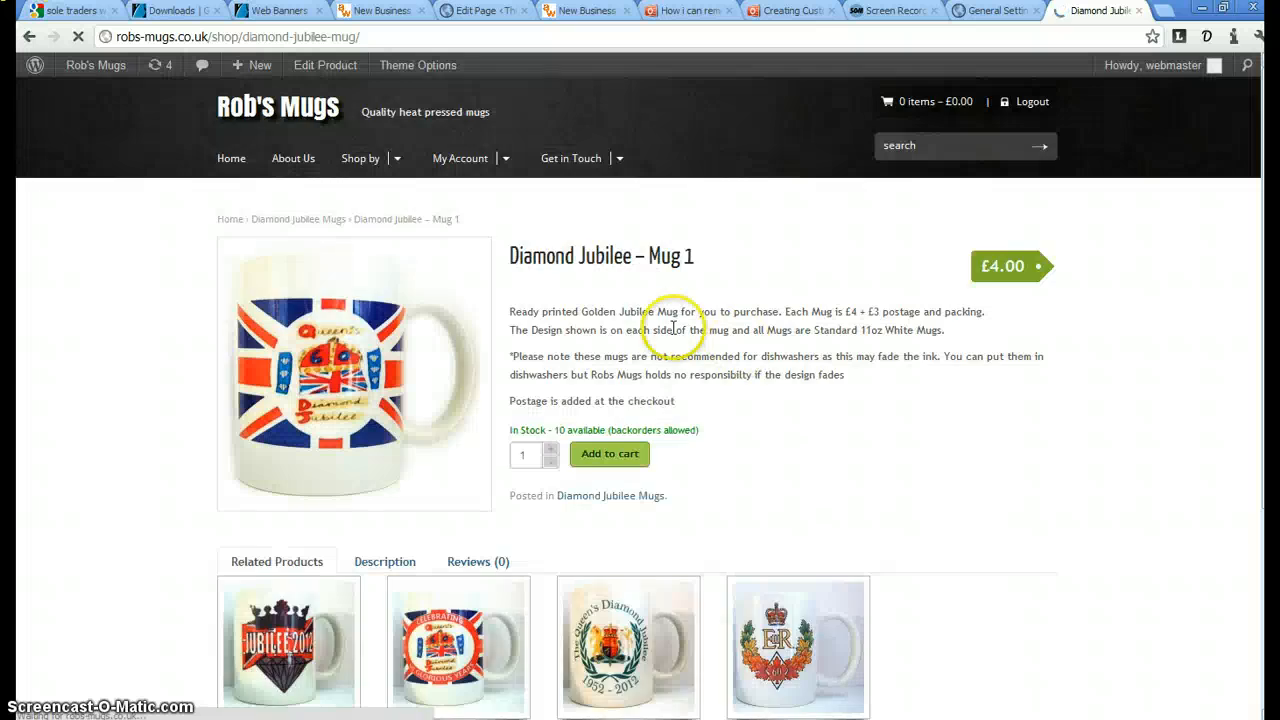
pyautogui.scroll(-3, 668, 327)
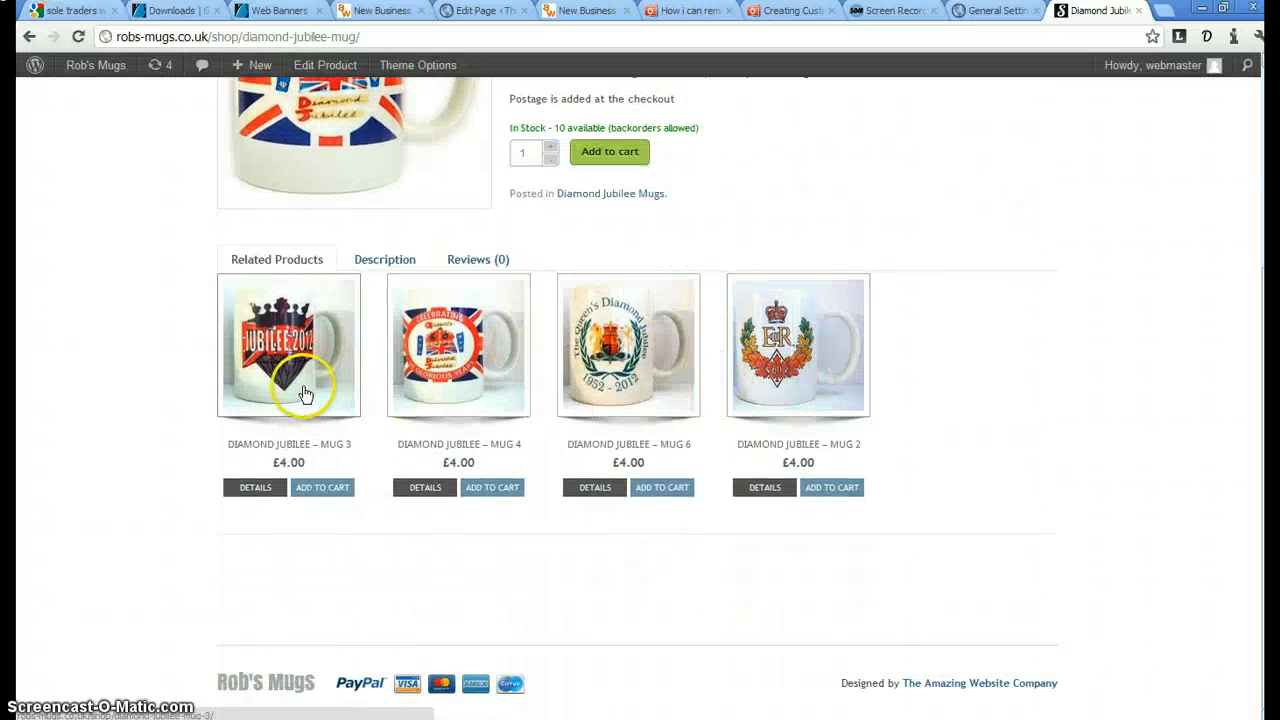
pyautogui.scroll(3, 437, 377)
pyautogui.scroll(-2, 437, 377)
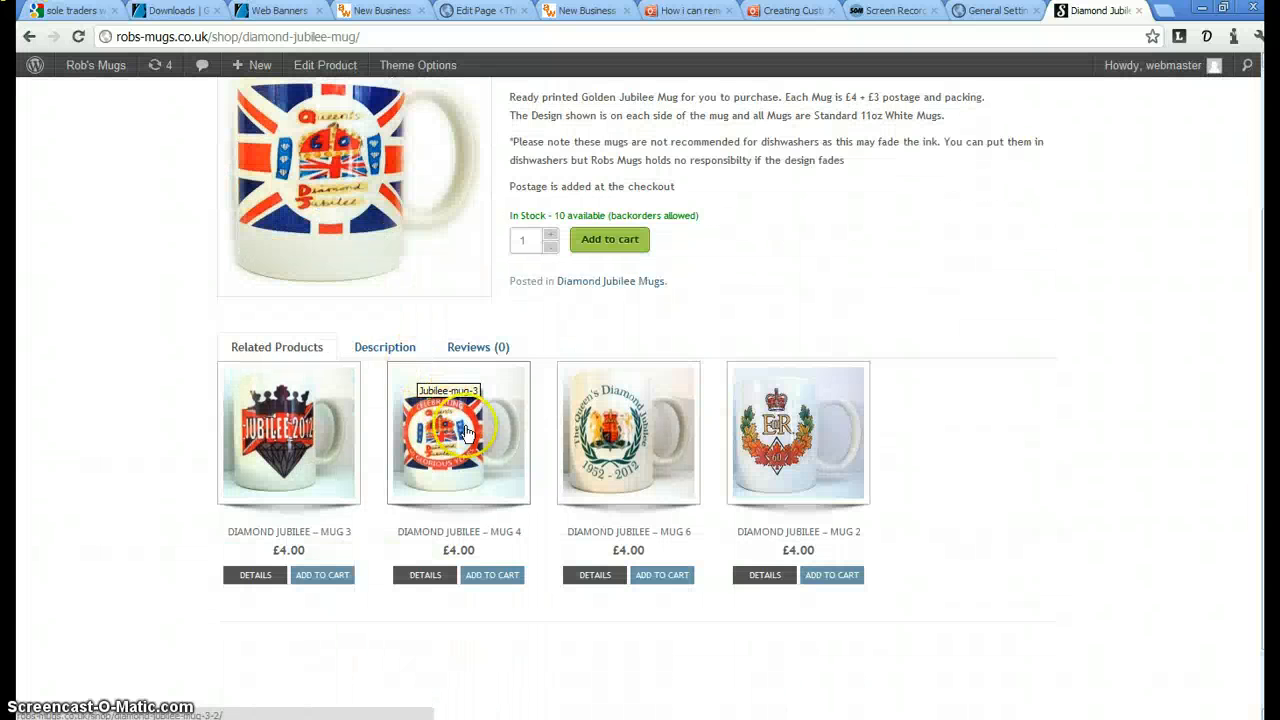
pyautogui.scroll(3, 449, 281)
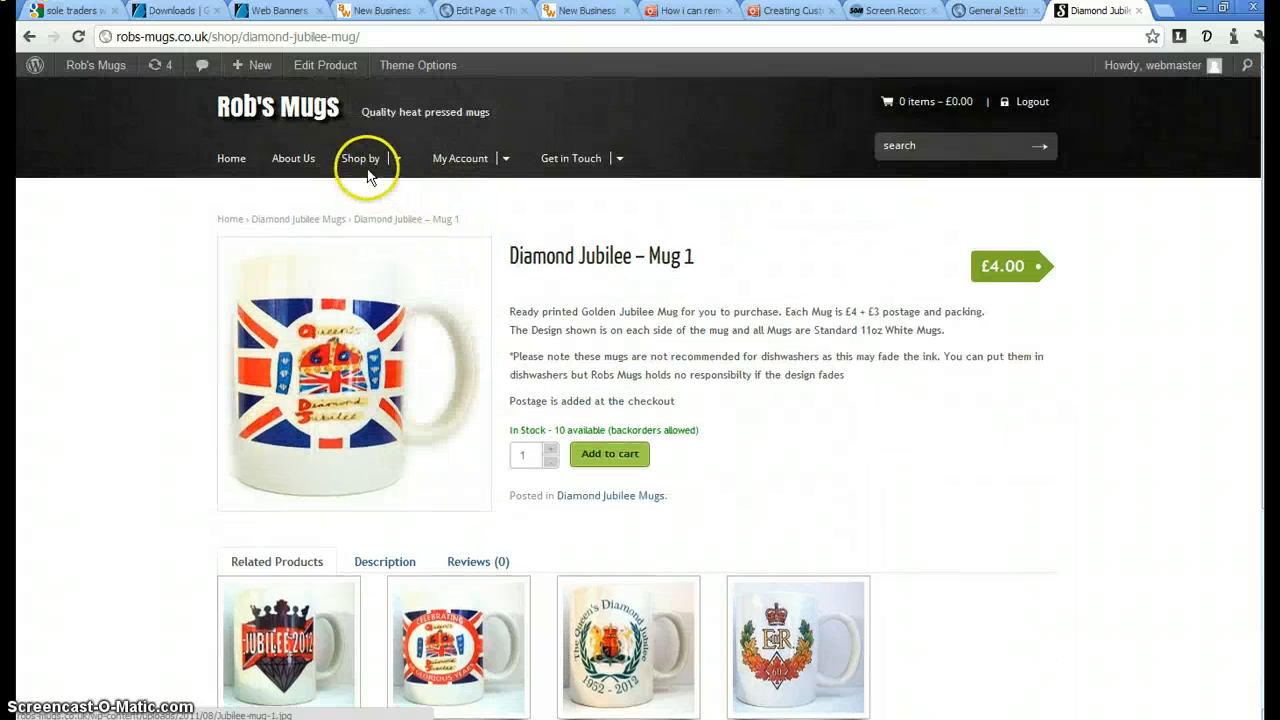
# Browse the Diamond Jubilee Mugs category in the shop and open the New Mug product page from it
pyautogui.moveTo(360, 160)
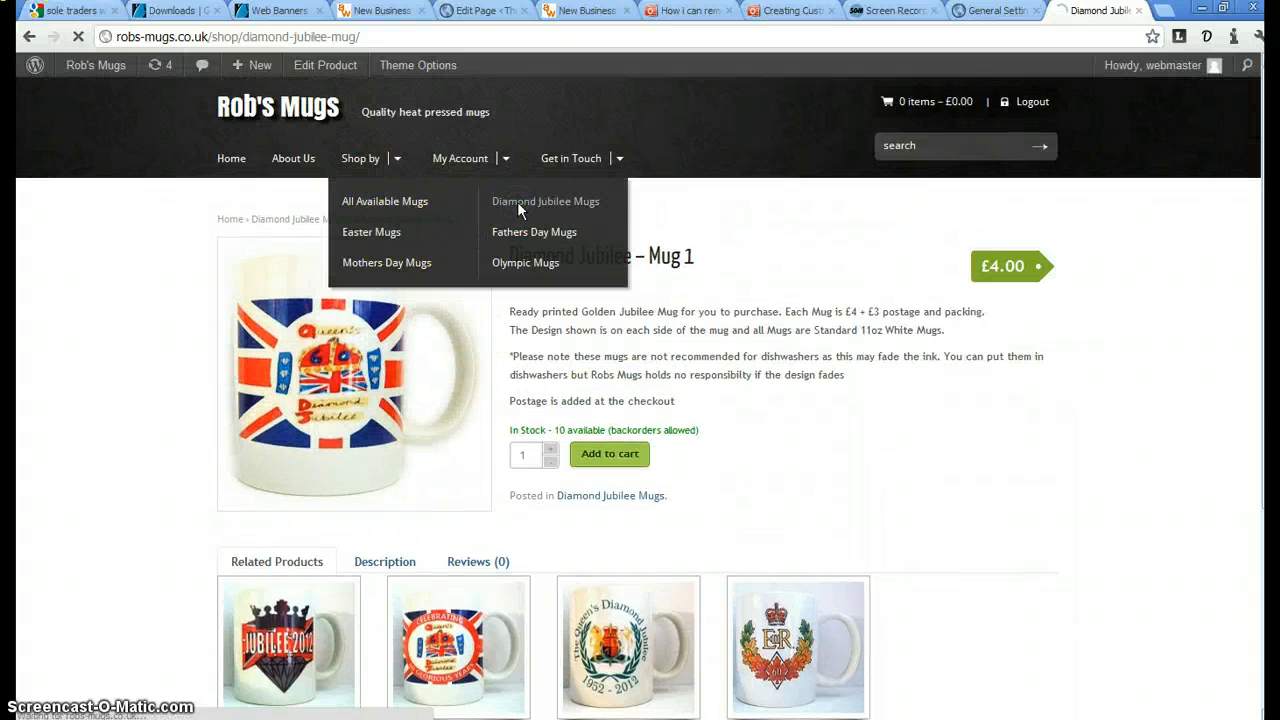
pyautogui.scroll(-3, 490, 280)
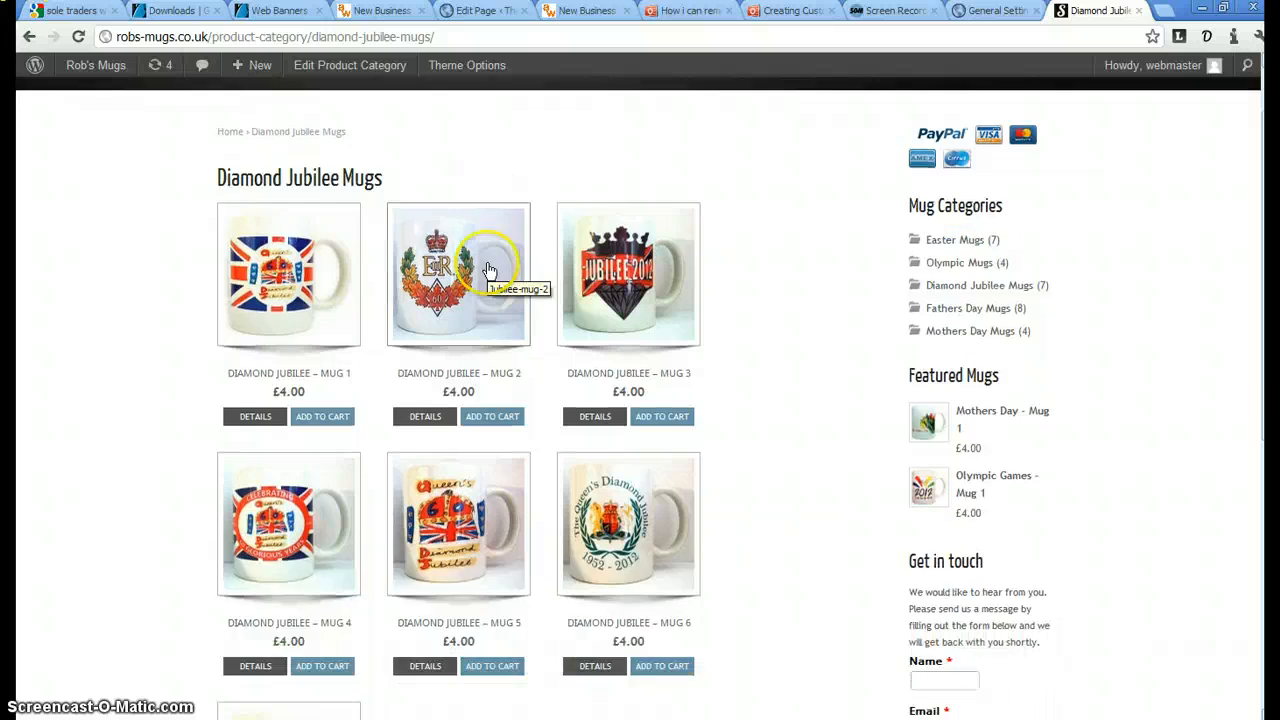
pyautogui.click(327, 592)
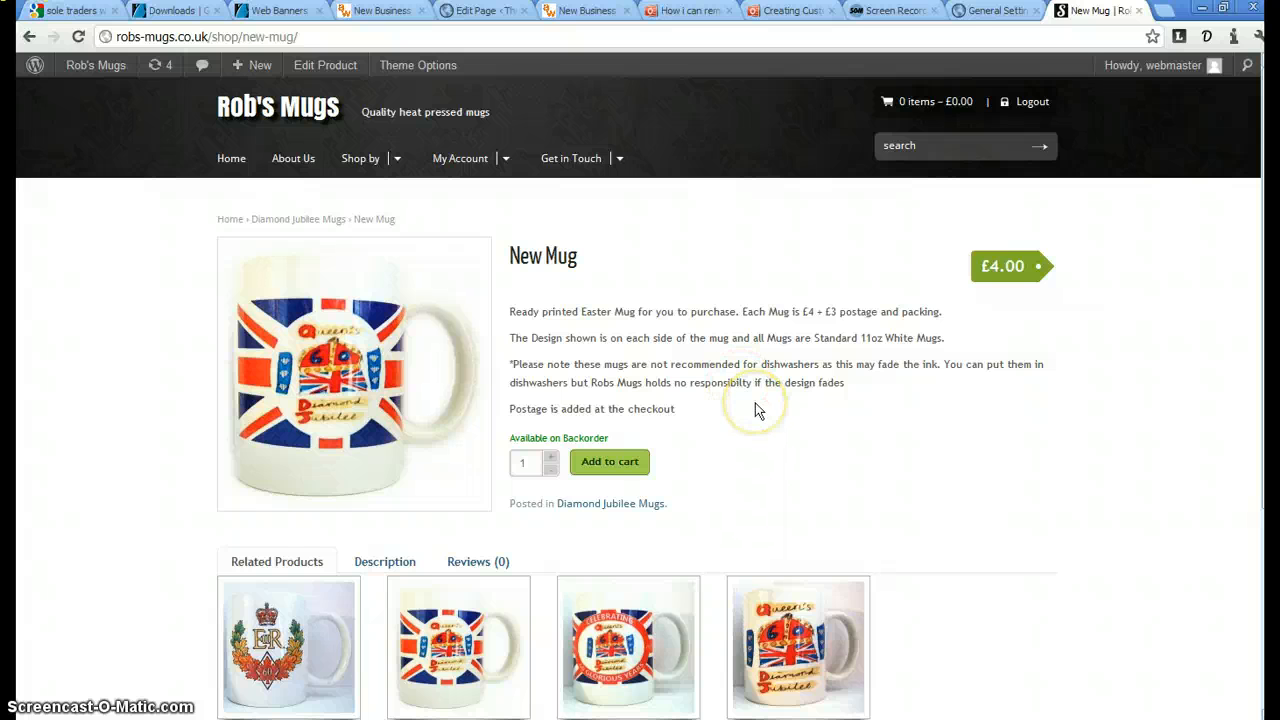
# Return to the shop's admin area, find the draft New Mug entry in the product list and move it to the trash
pyautogui.click(985, 12)
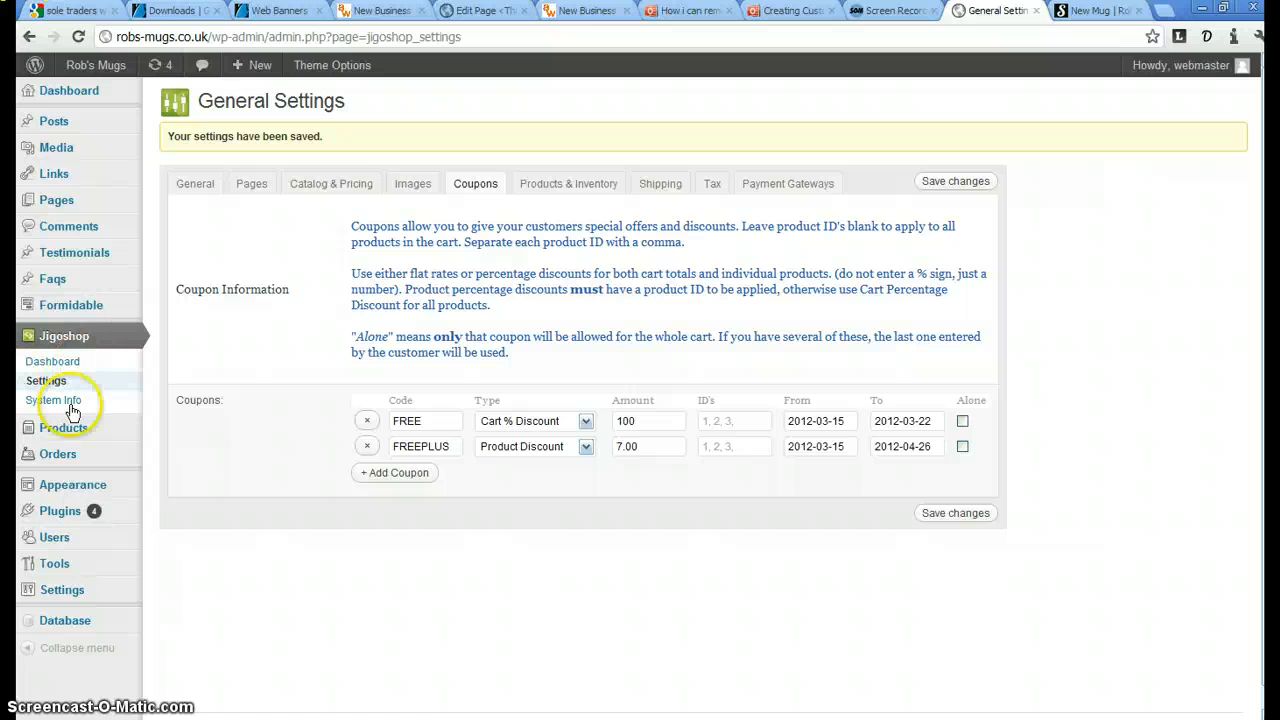
pyautogui.click(186, 430)
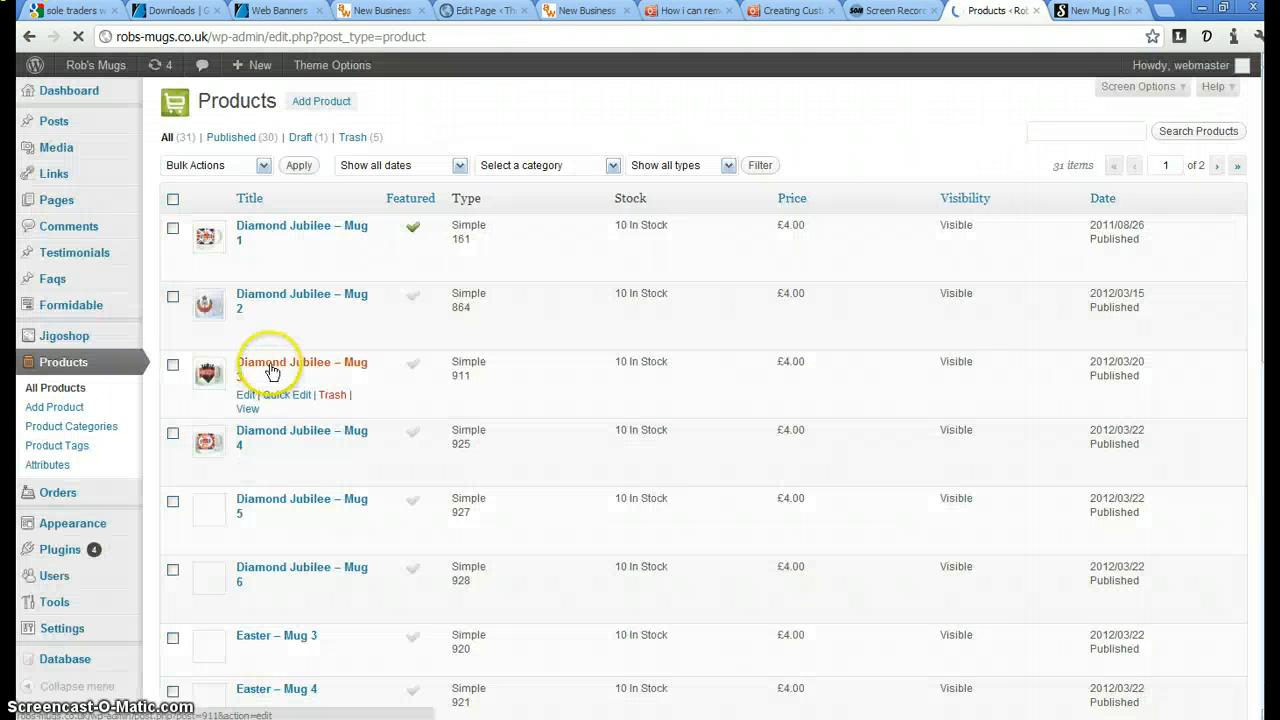
pyautogui.scroll(-5, 339, 420)
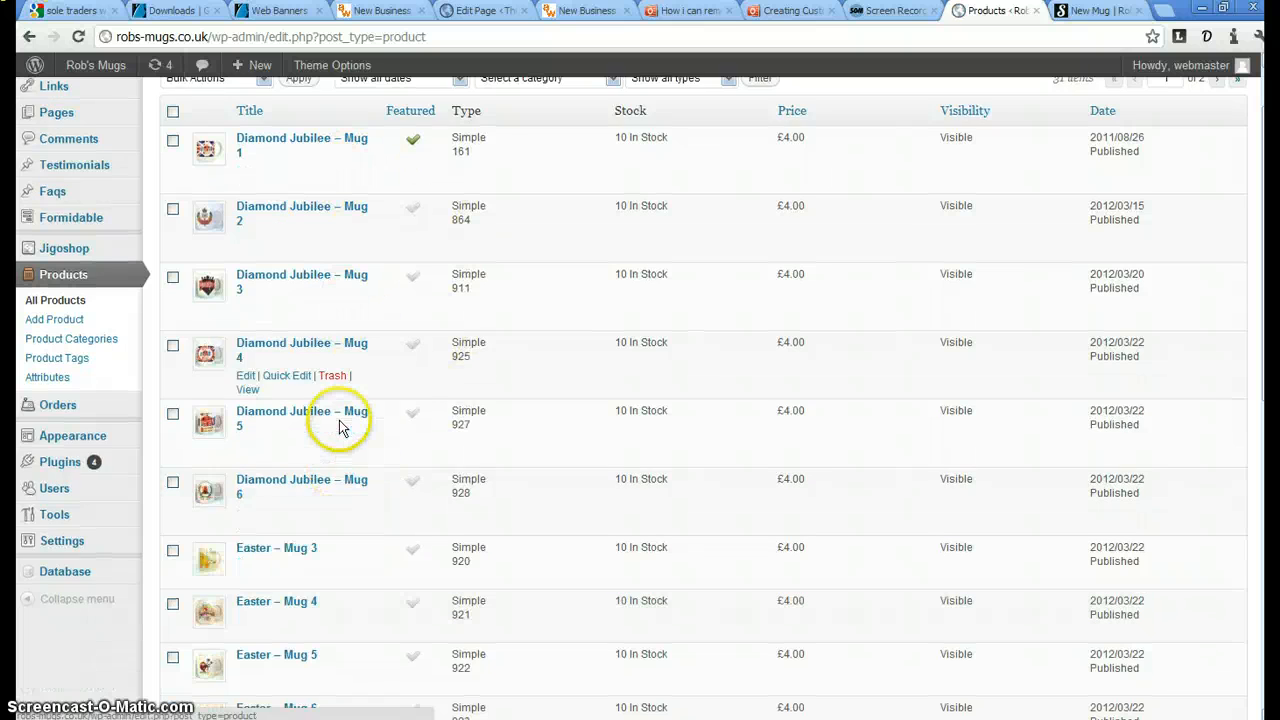
pyautogui.scroll(-5, 339, 420)
pyautogui.scroll(10, 337, 414)
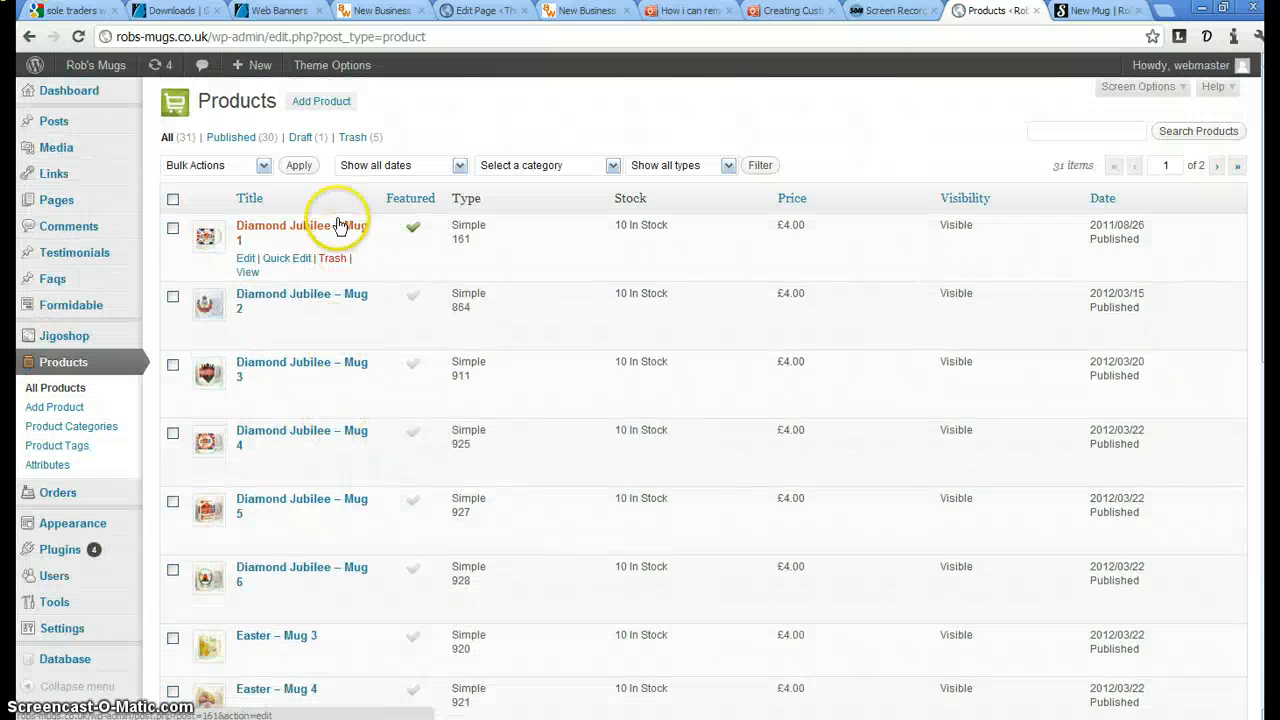
pyautogui.scroll(-13, 318, 390)
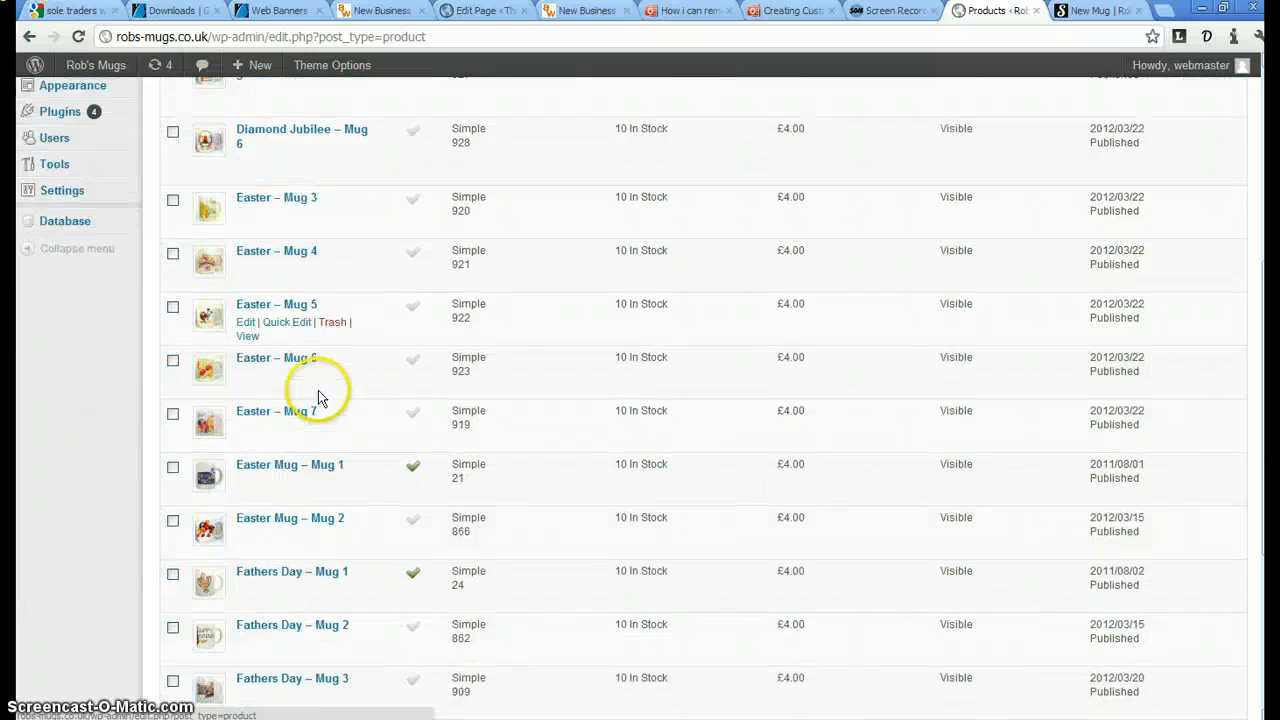
pyautogui.scroll(-2, 320, 397)
pyautogui.scroll(14, 320, 392)
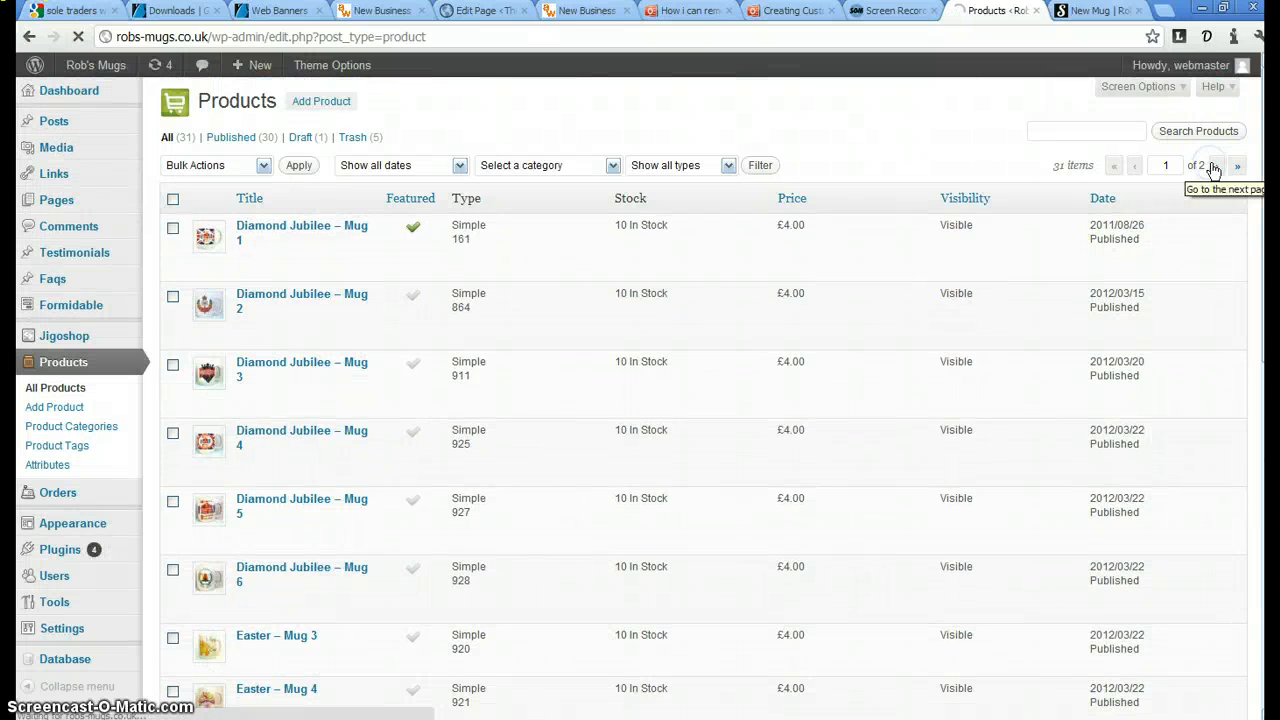
pyautogui.scroll(-3, 412, 235)
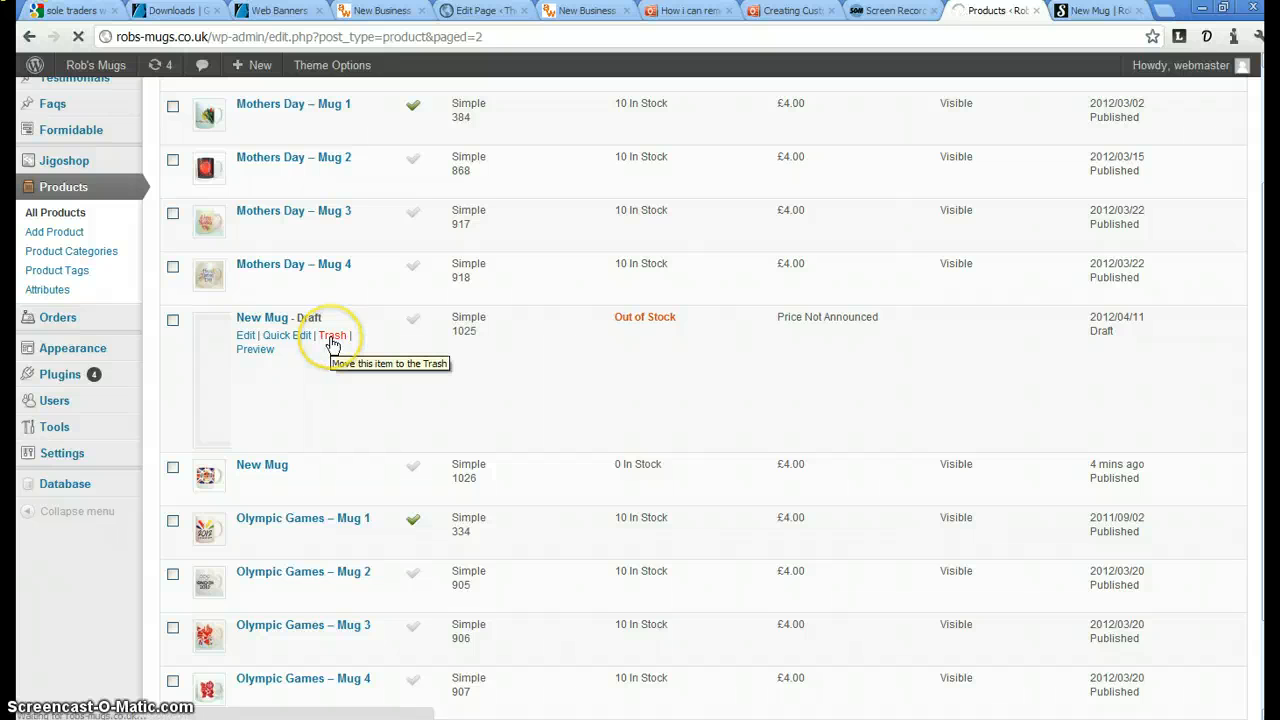
pyautogui.click(332, 336)
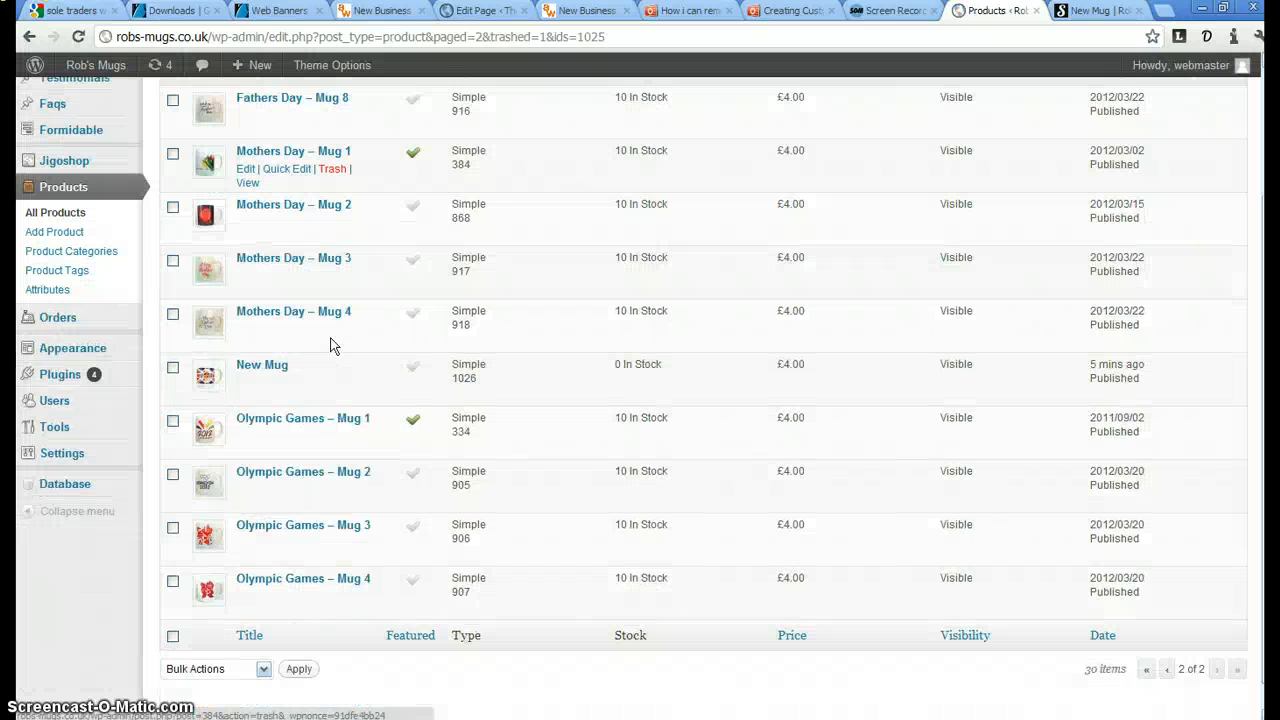
pyautogui.scroll(-1, 300, 345)
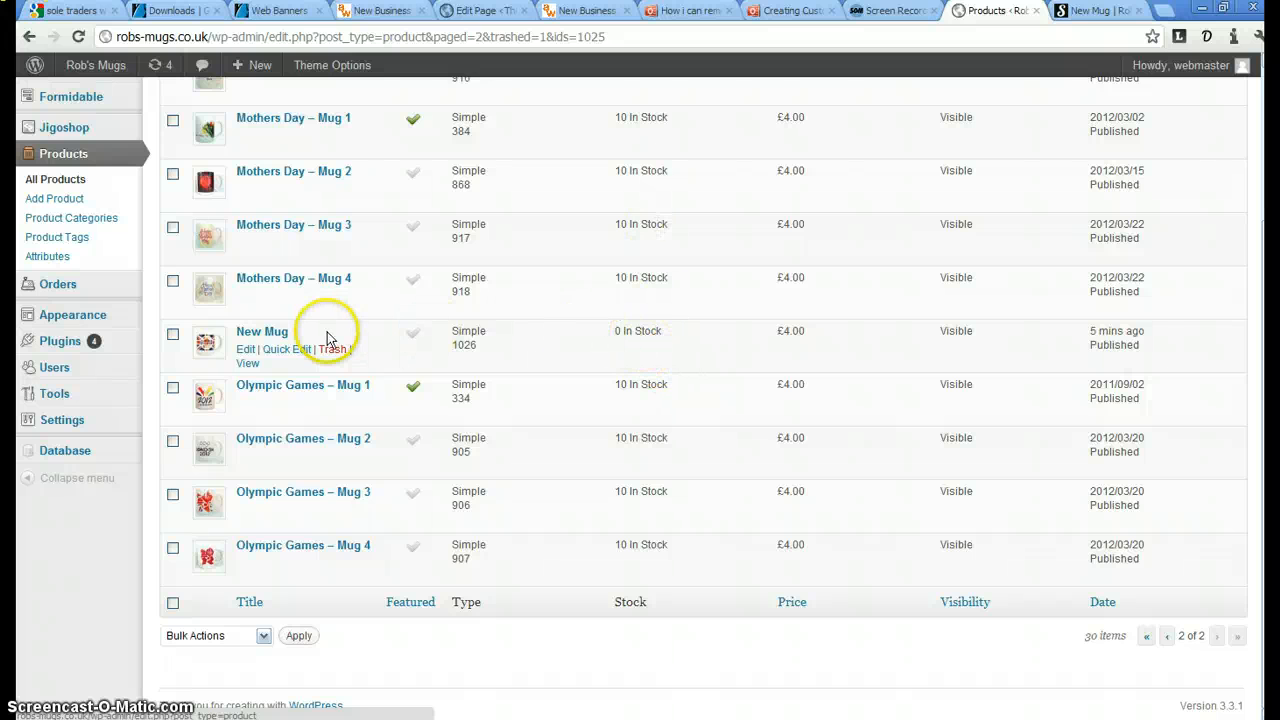
# Open the Jigoshop dashboard and examine its order summary, monthly sales chart and stock report
pyautogui.scroll(2, 327, 340)
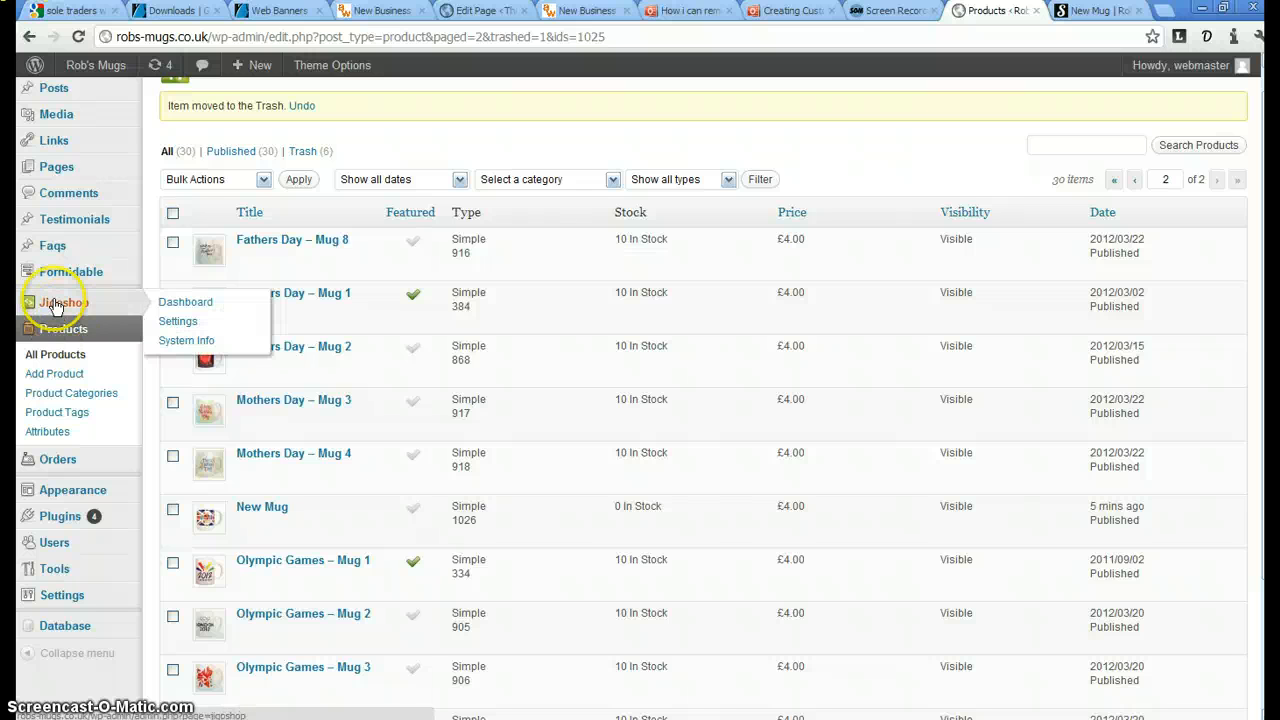
pyautogui.click(66, 304)
pyautogui.click(180, 306)
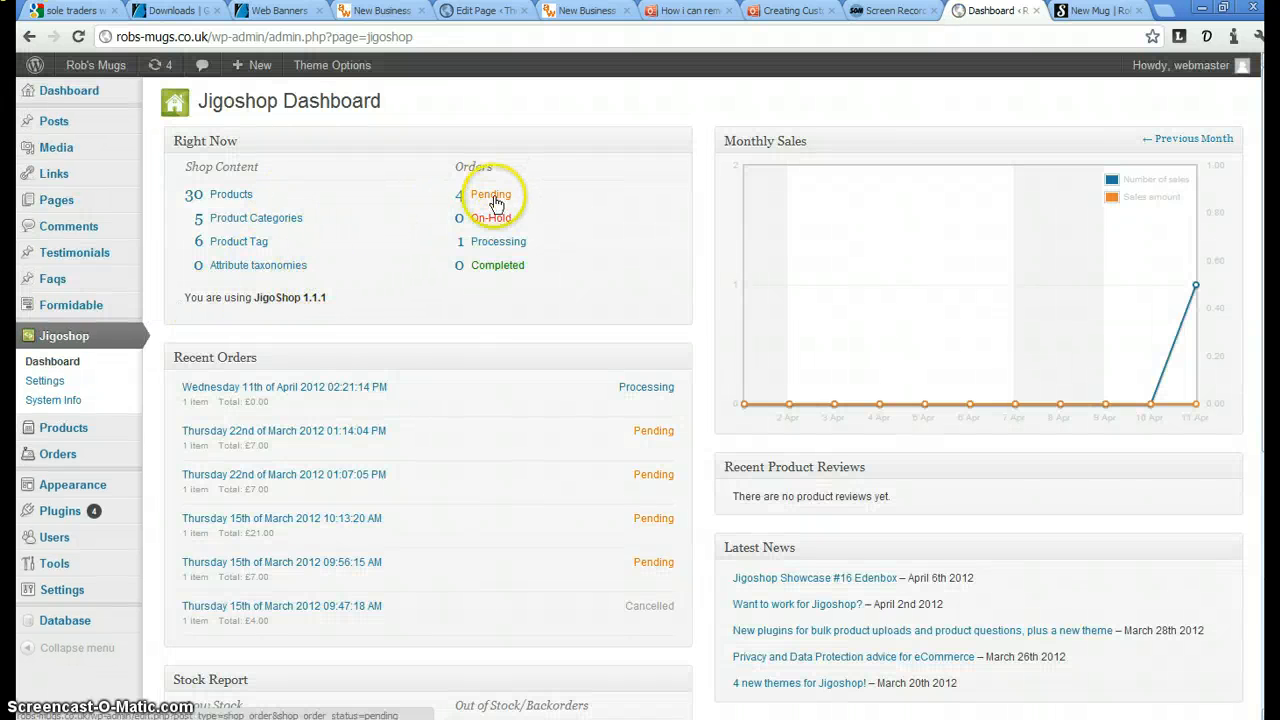
pyautogui.scroll(-3, 383, 262)
pyautogui.scroll(3, 400, 265)
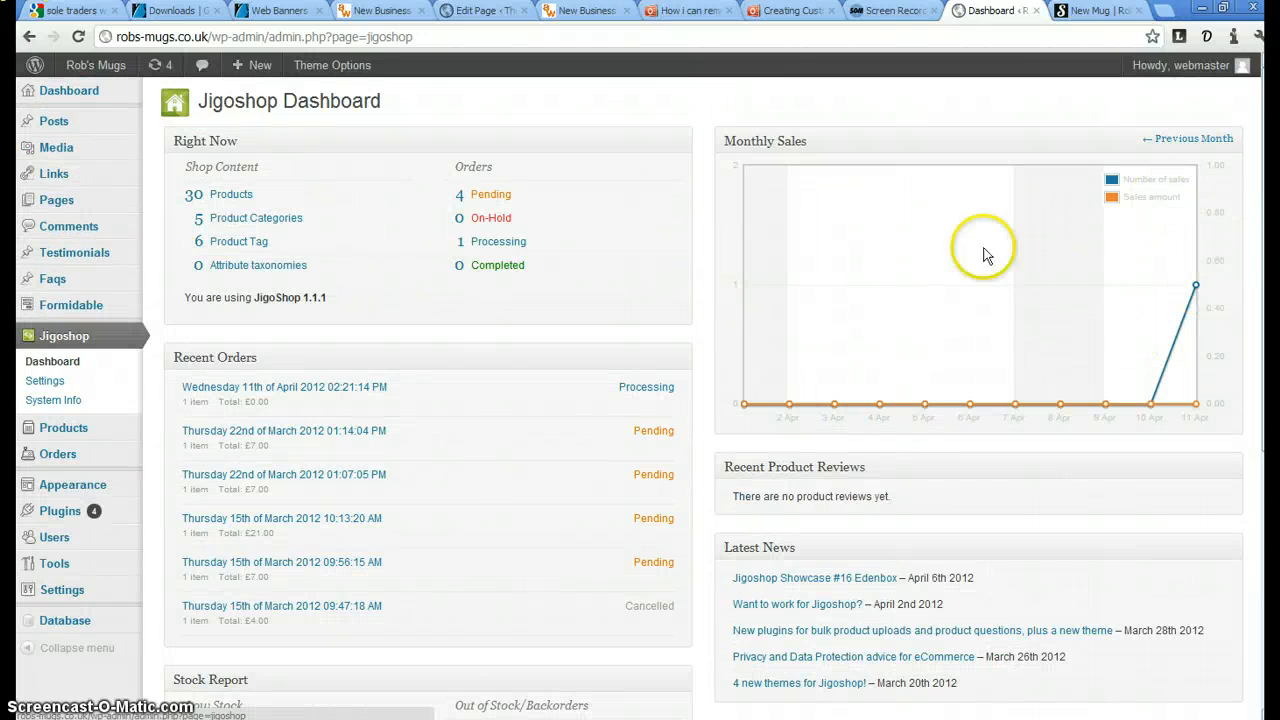
pyautogui.scroll(-2, 1046, 385)
pyautogui.scroll(-1, 1046, 385)
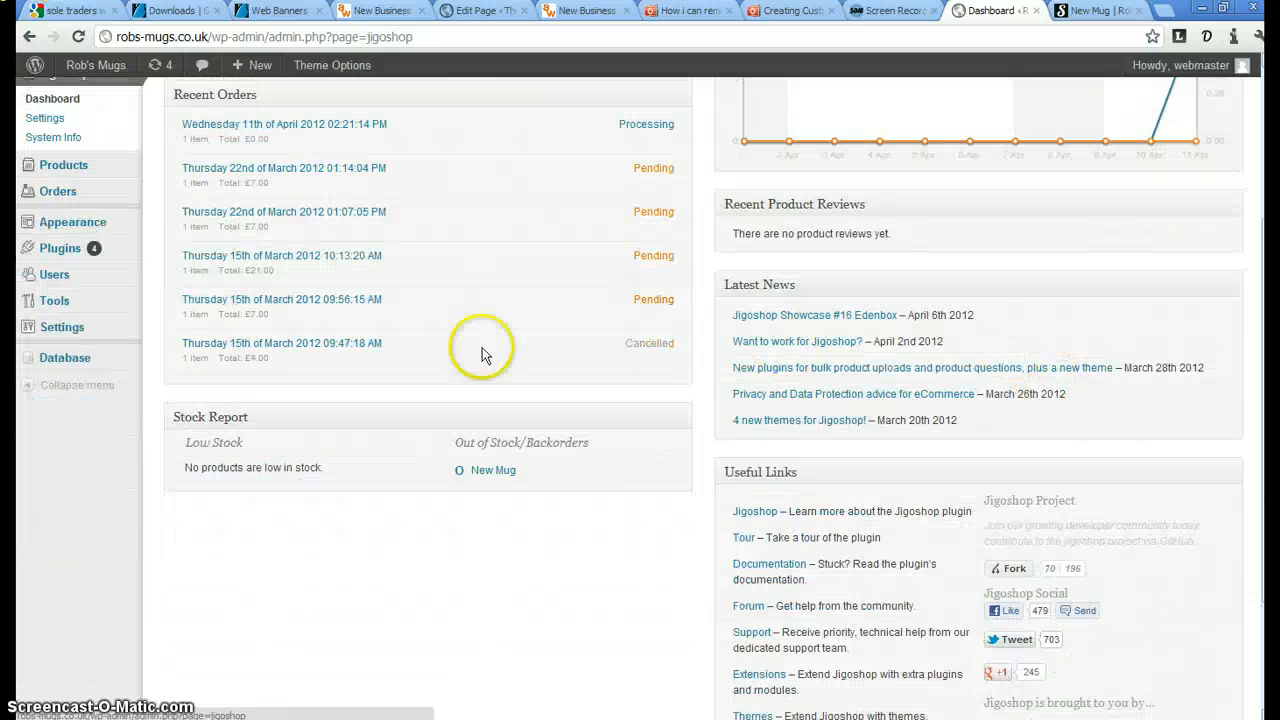
pyautogui.scroll(2, 42, 288)
# Replace the sender address for Jigoshop emails in the general settings with the shop's own e-mail address and save the changes
pyautogui.click(45, 295)
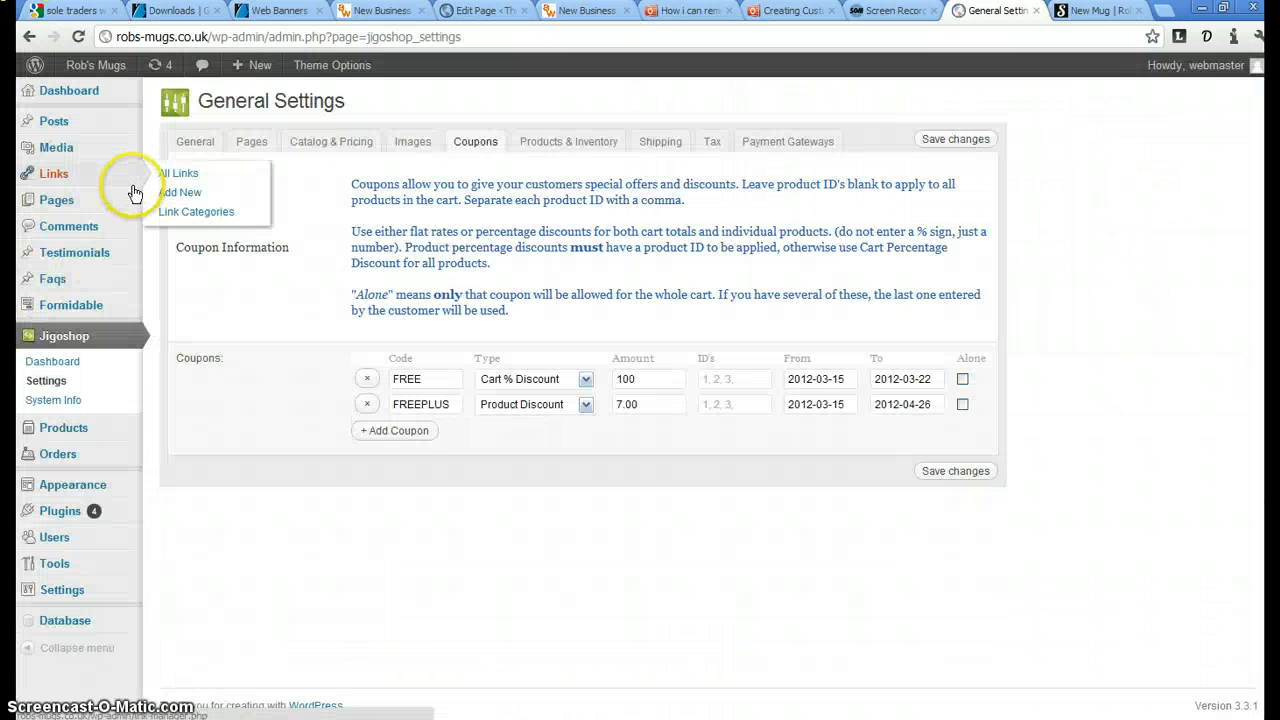
pyautogui.click(195, 142)
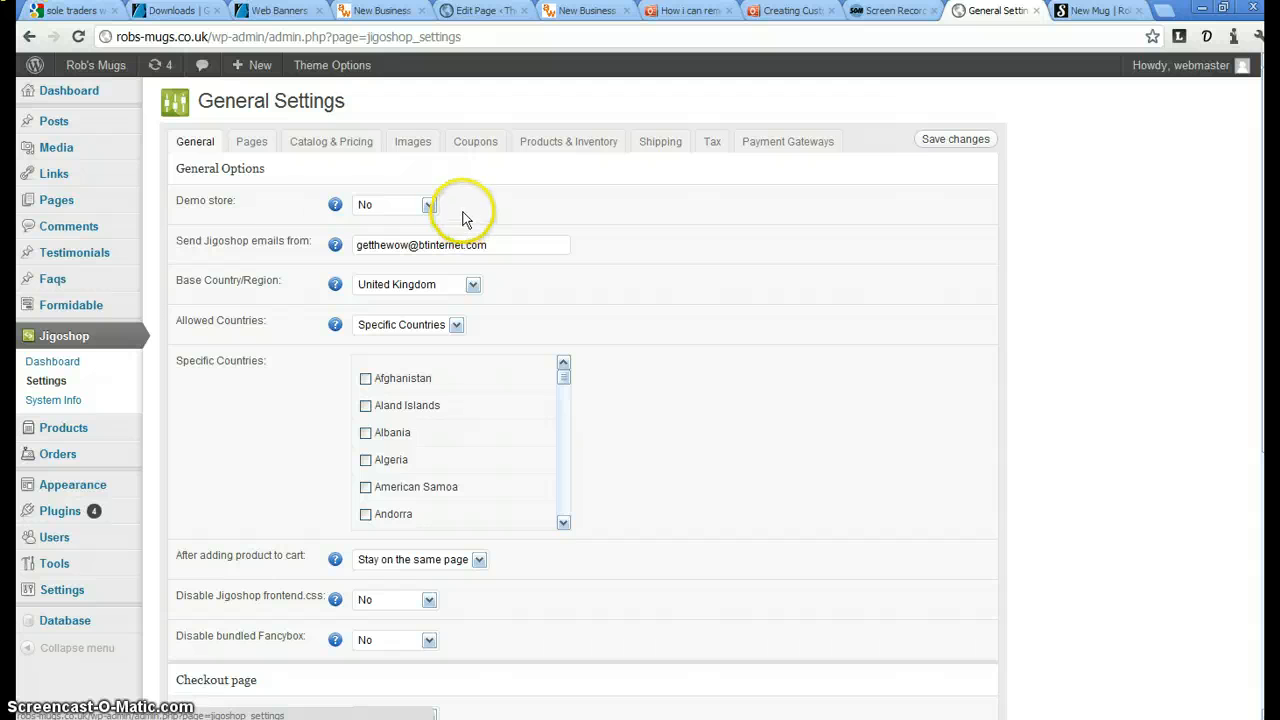
pyautogui.moveTo(332, 286)
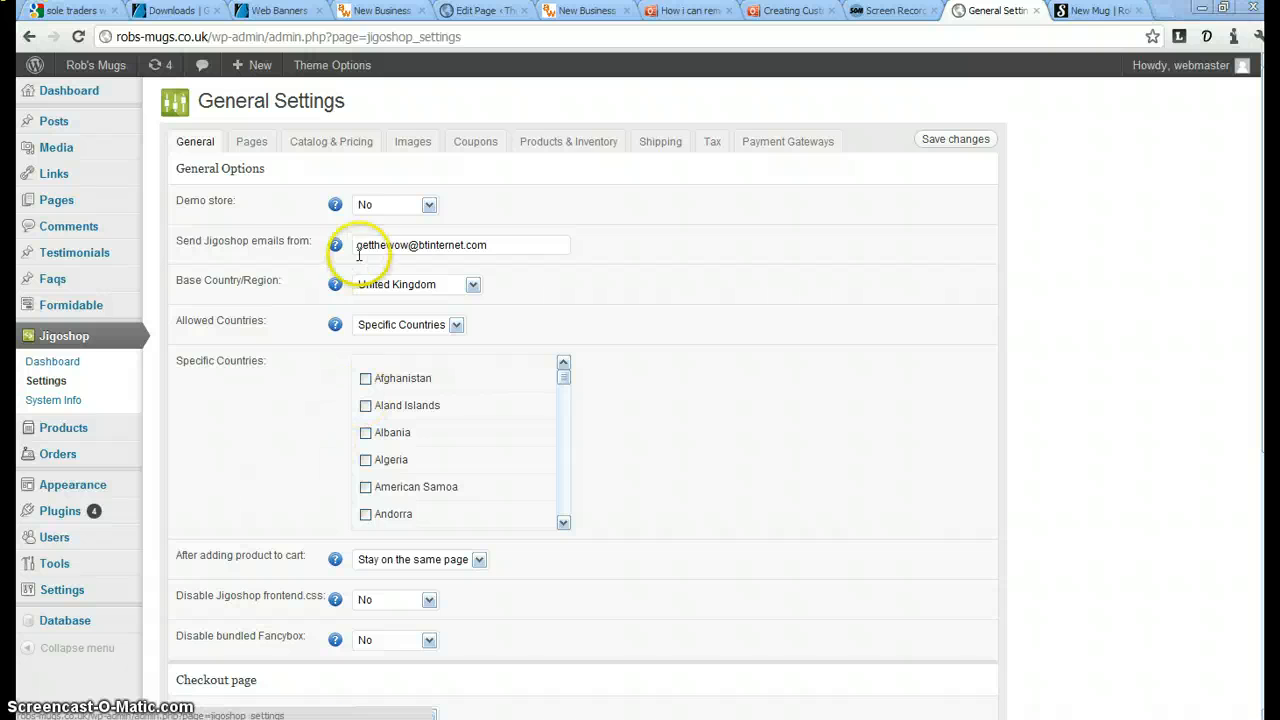
pyautogui.tripleClick(457, 244)
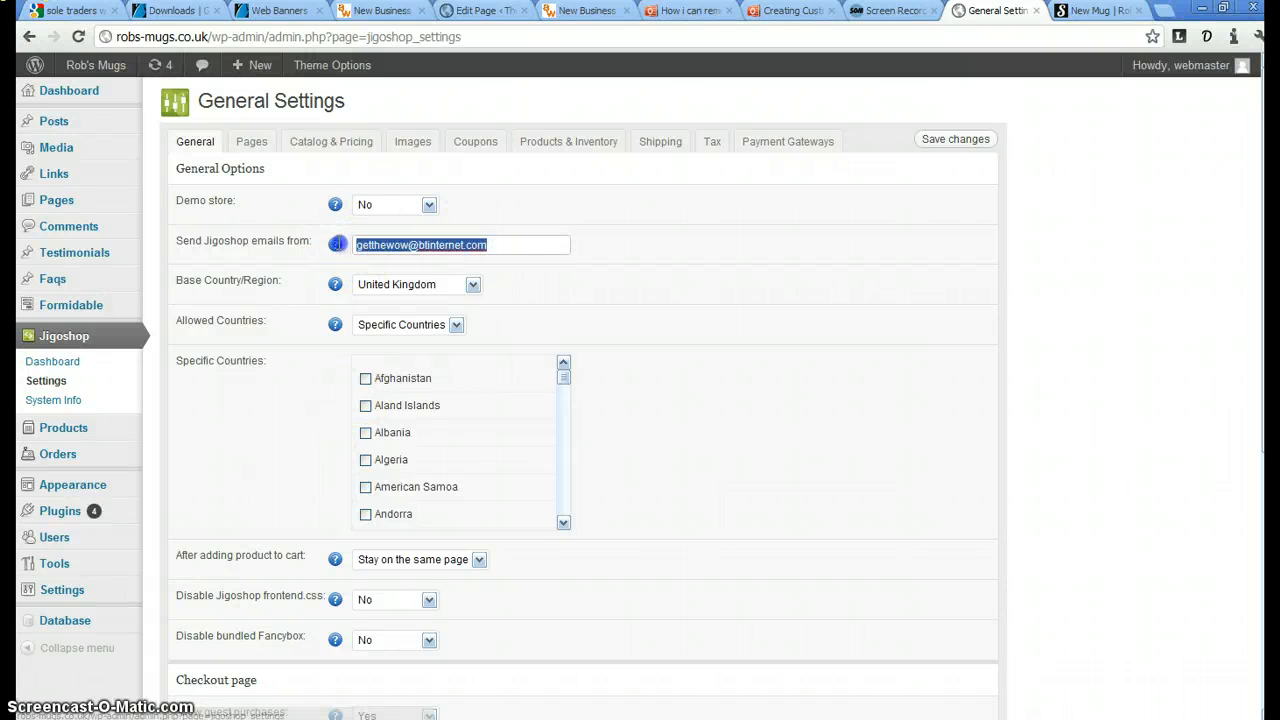
pyautogui.rightClick(392, 250)
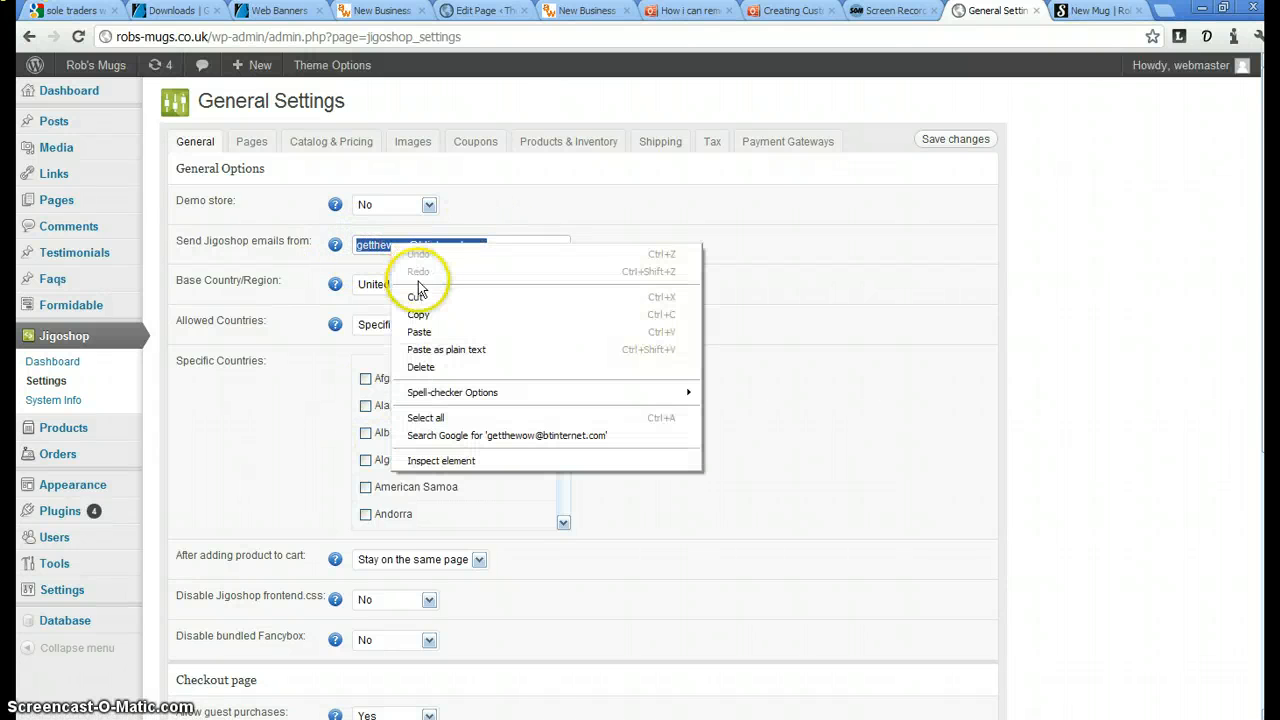
pyautogui.click(420, 332)
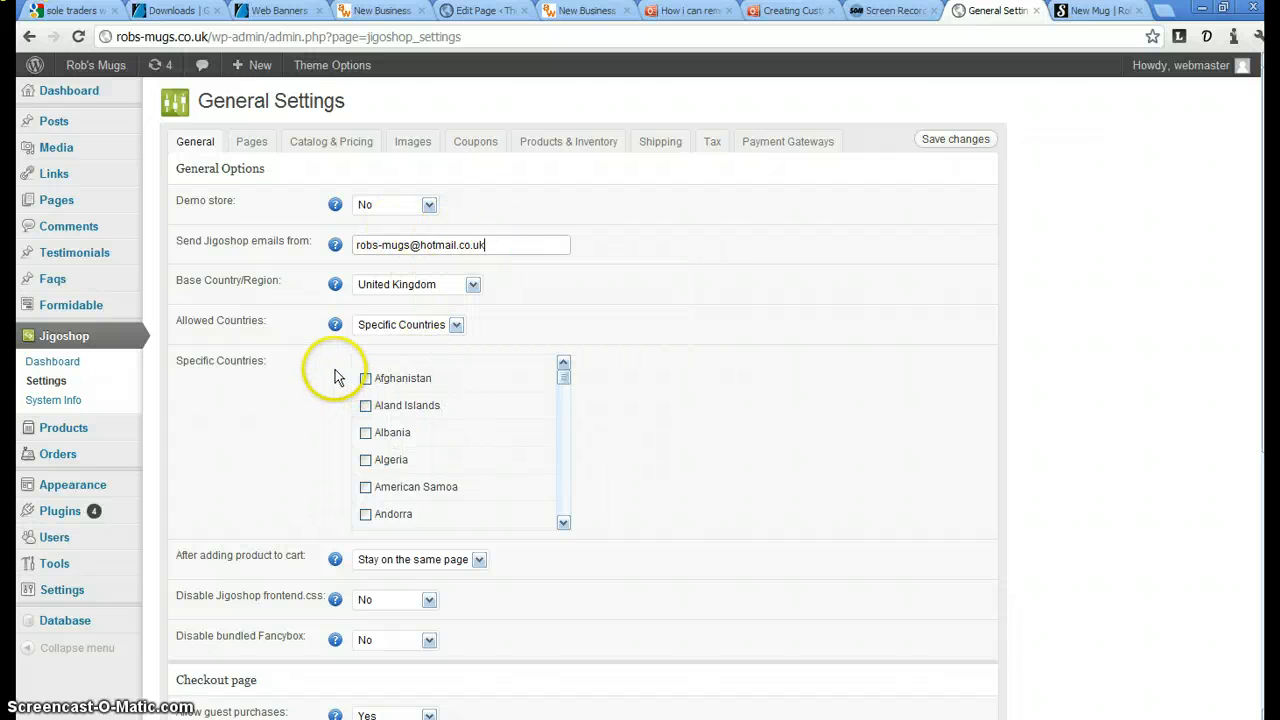
pyautogui.click(955, 141)
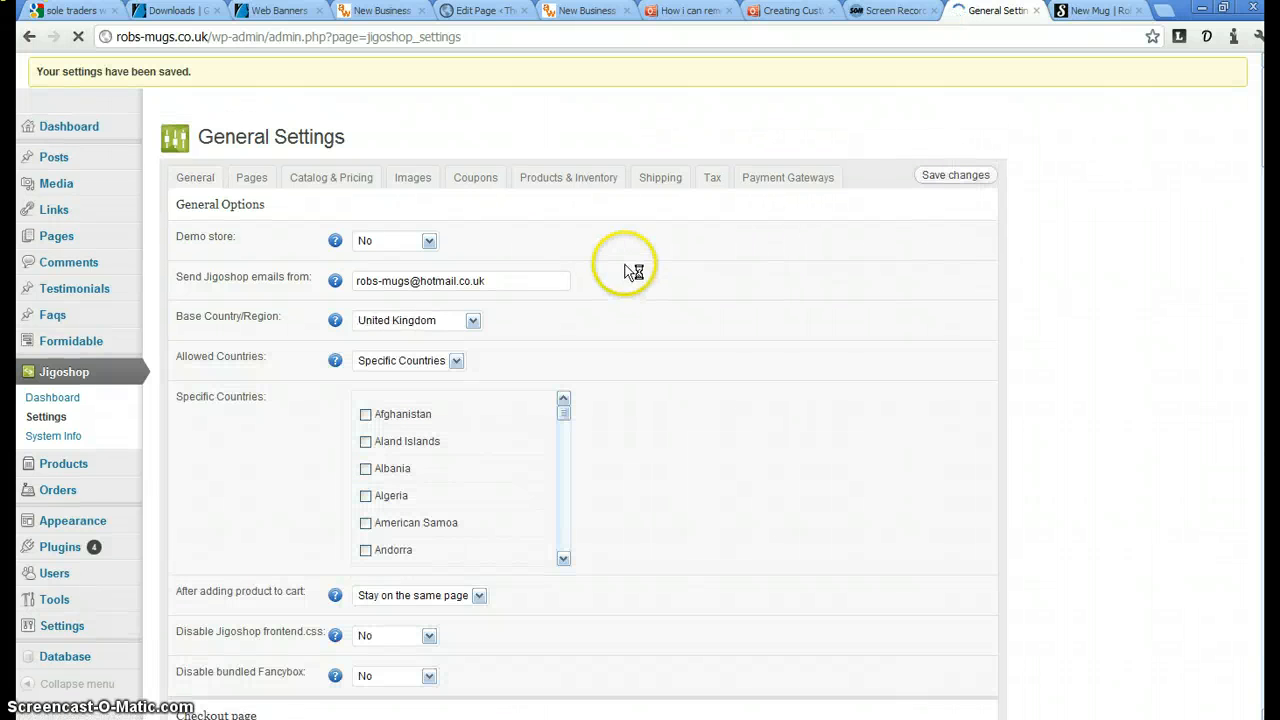
# Examine the checkout and integration options in Jigoshop's general settings, together with its shop page configuration
pyautogui.scroll(-5, 630, 278)
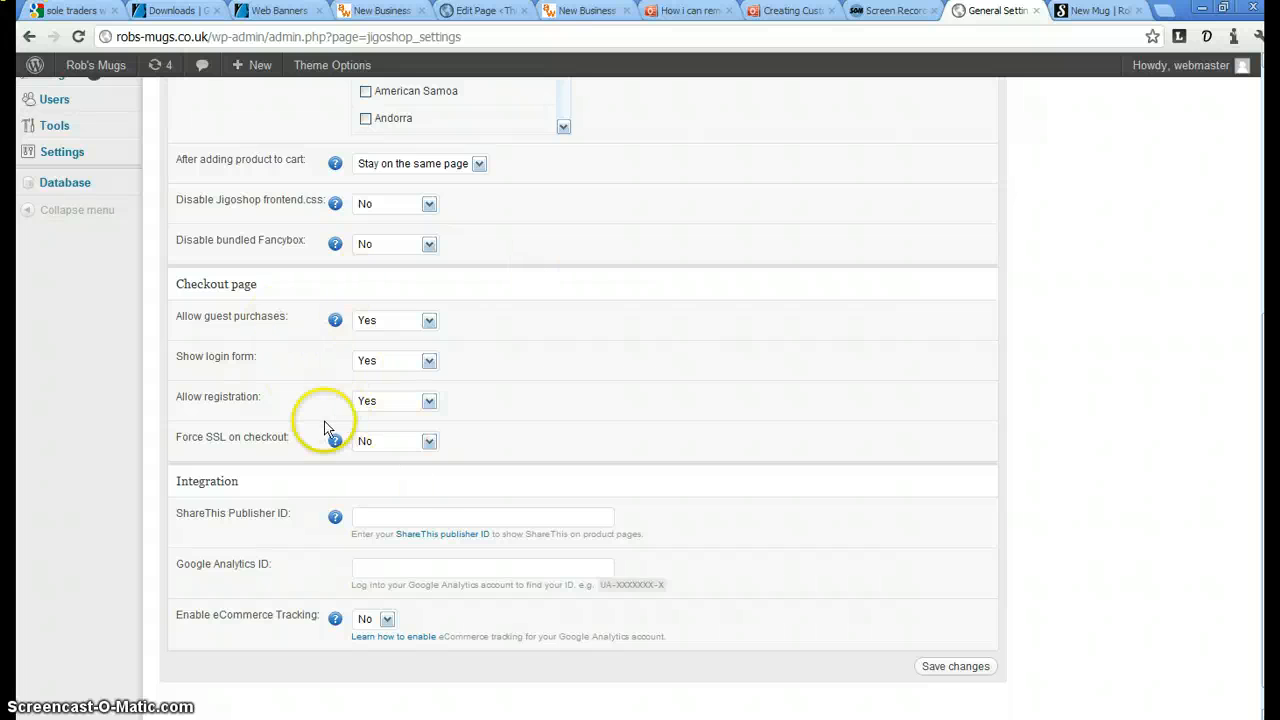
pyautogui.scroll(-1, 306, 366)
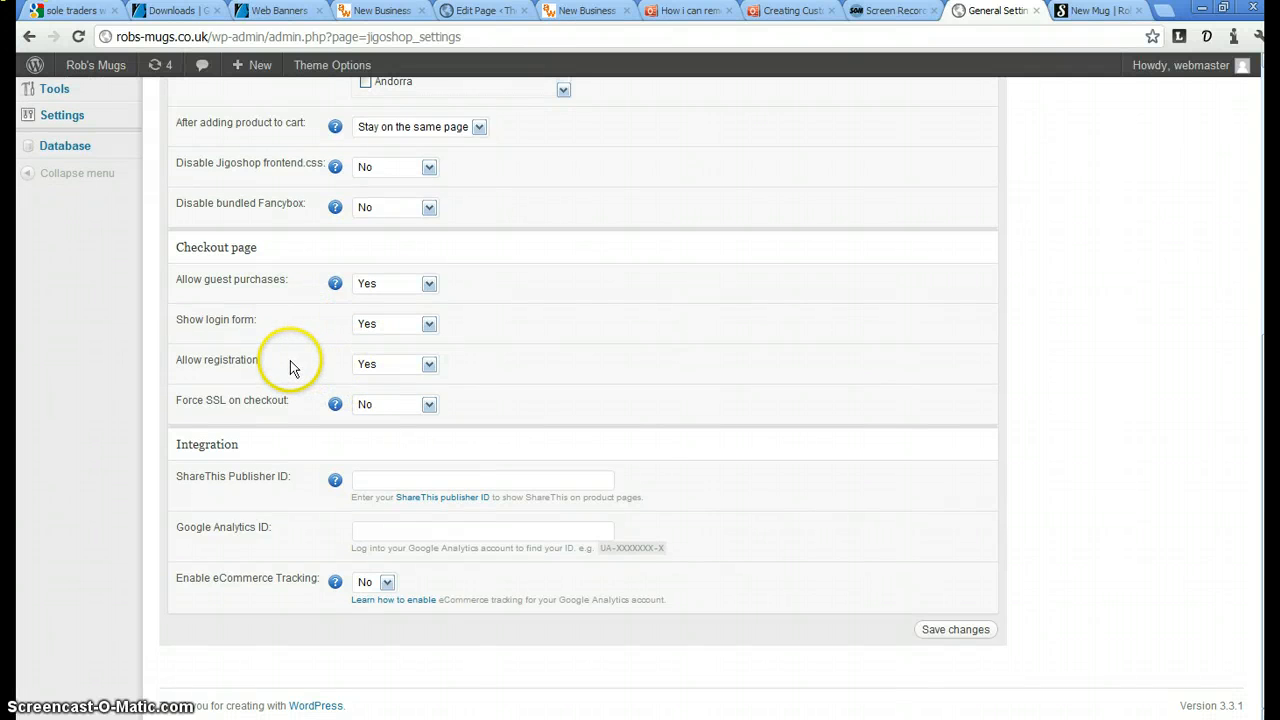
pyautogui.scroll(5, 285, 366)
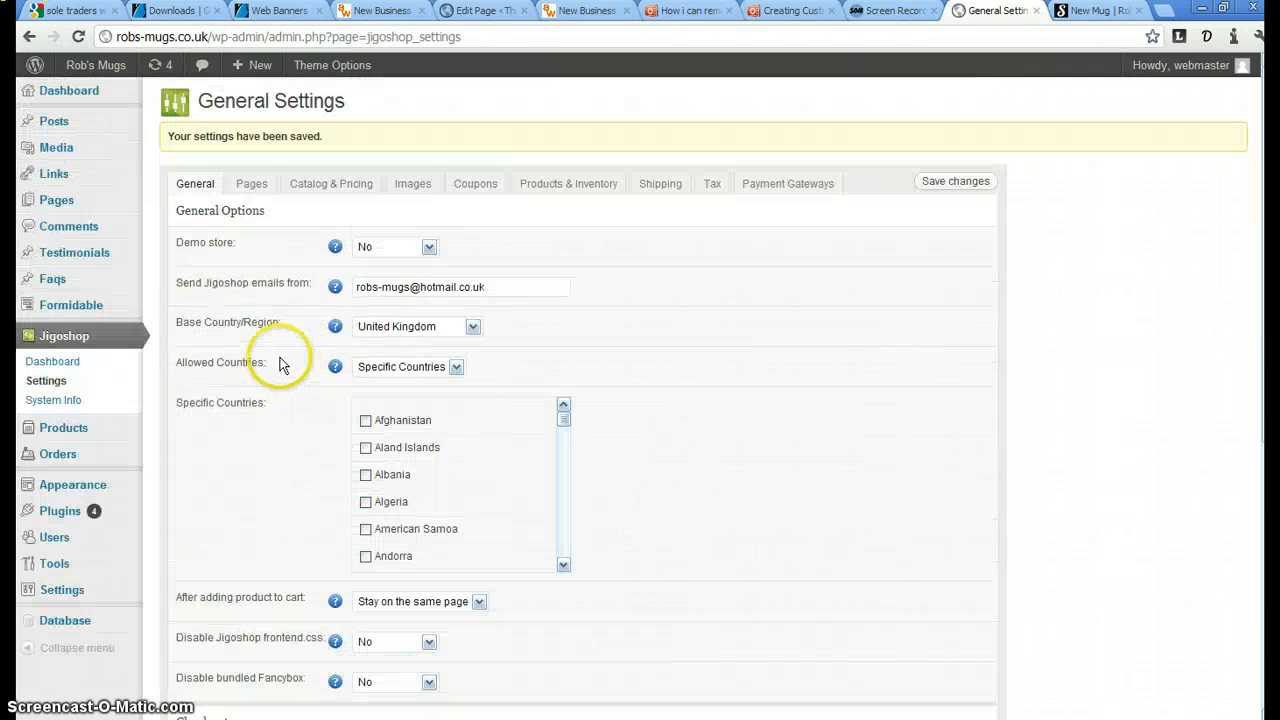
pyautogui.click(255, 185)
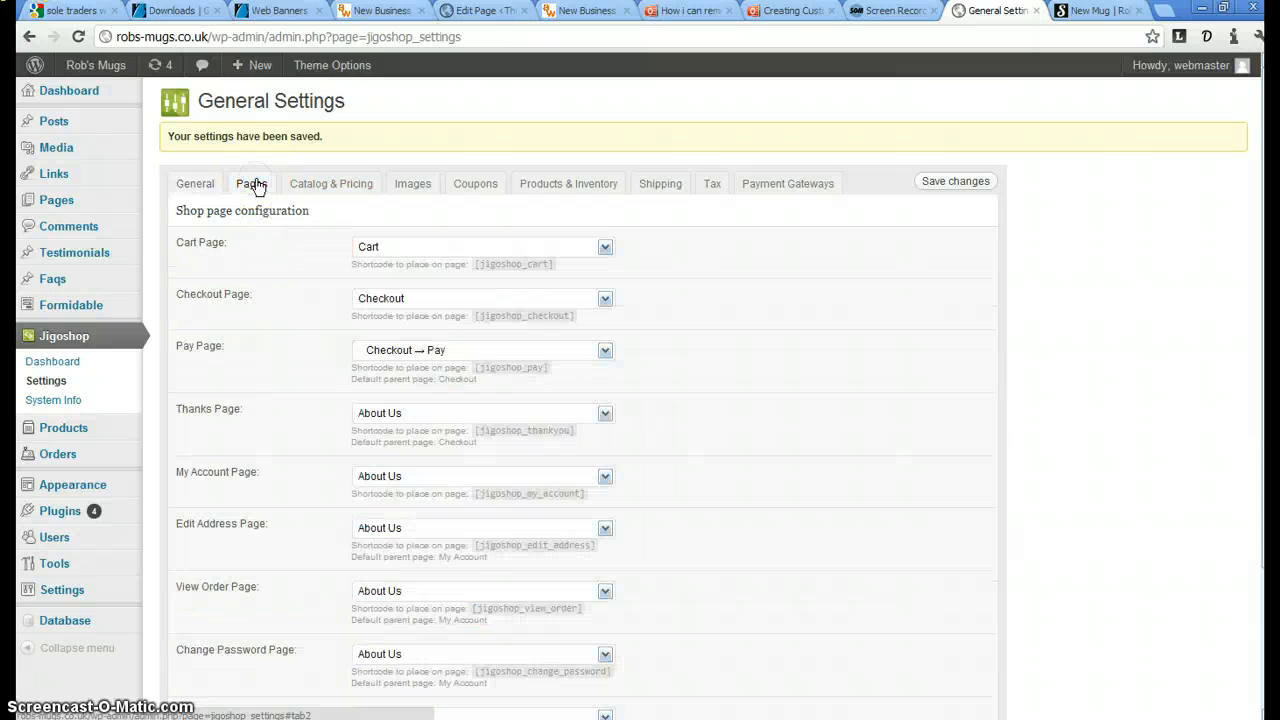
pyautogui.scroll(-2, 250, 232)
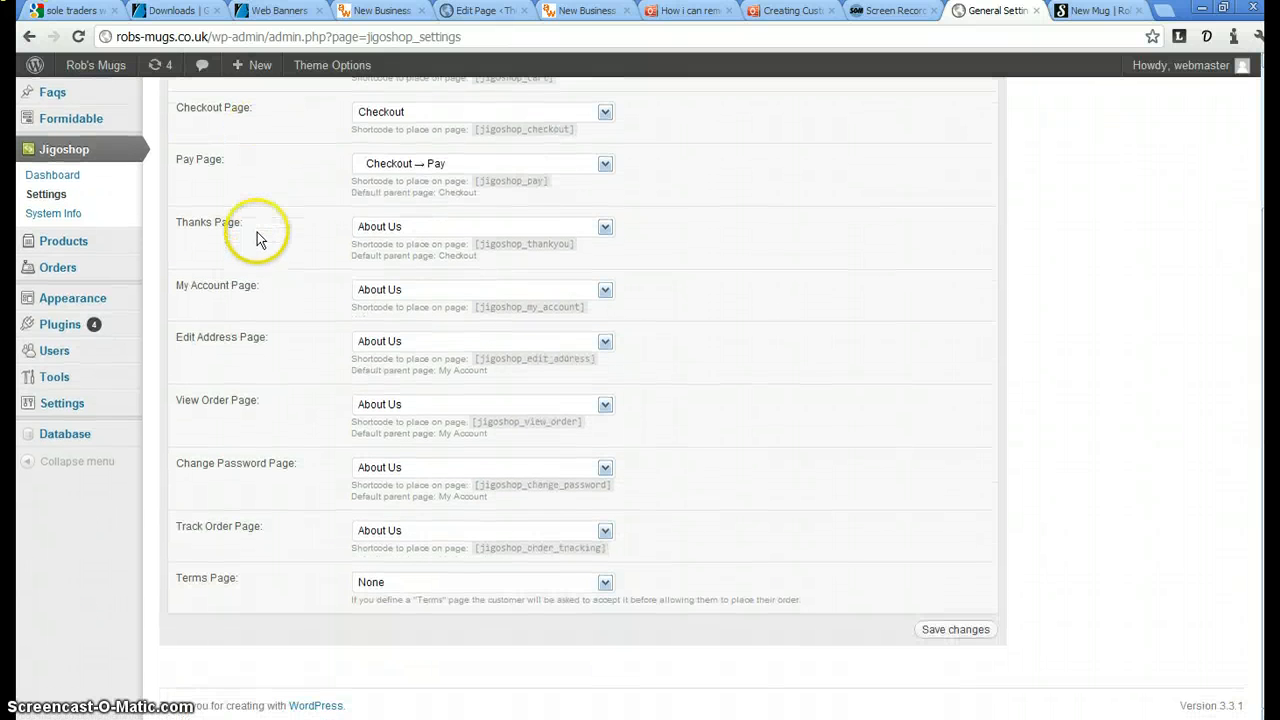
pyautogui.scroll(1, 257, 237)
pyautogui.scroll(1, 257, 233)
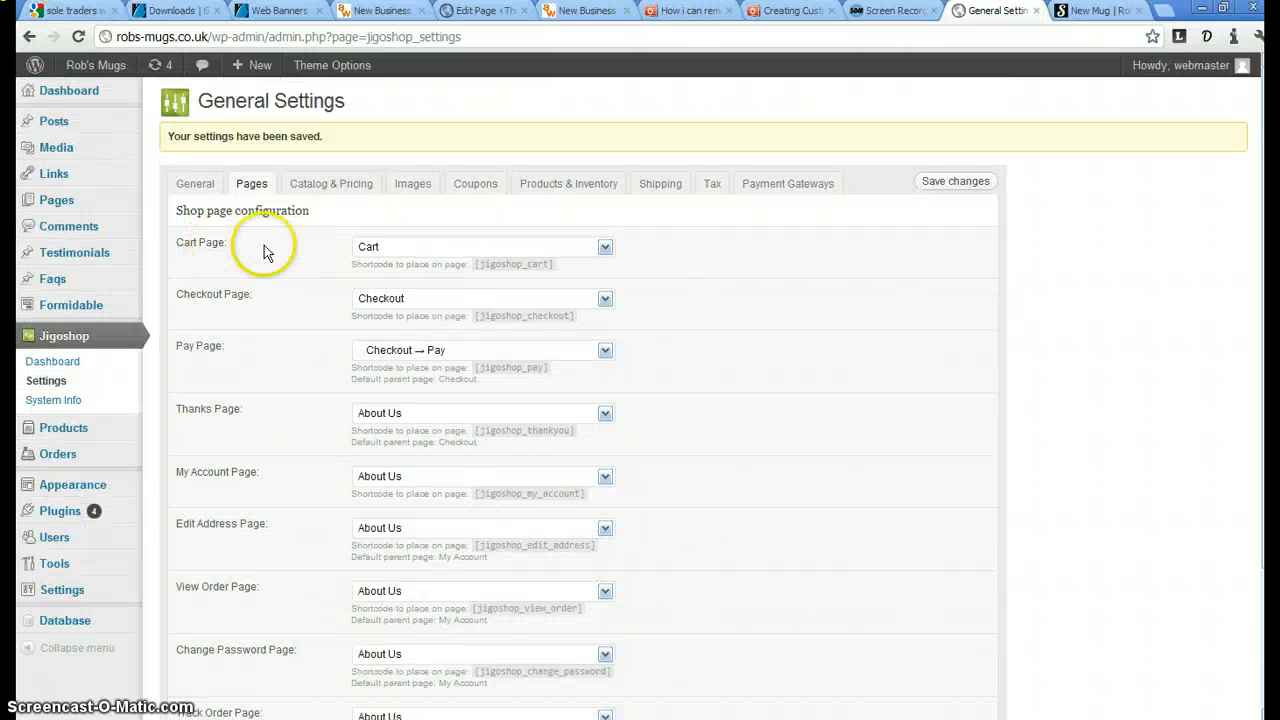
pyautogui.scroll(-1, 300, 234)
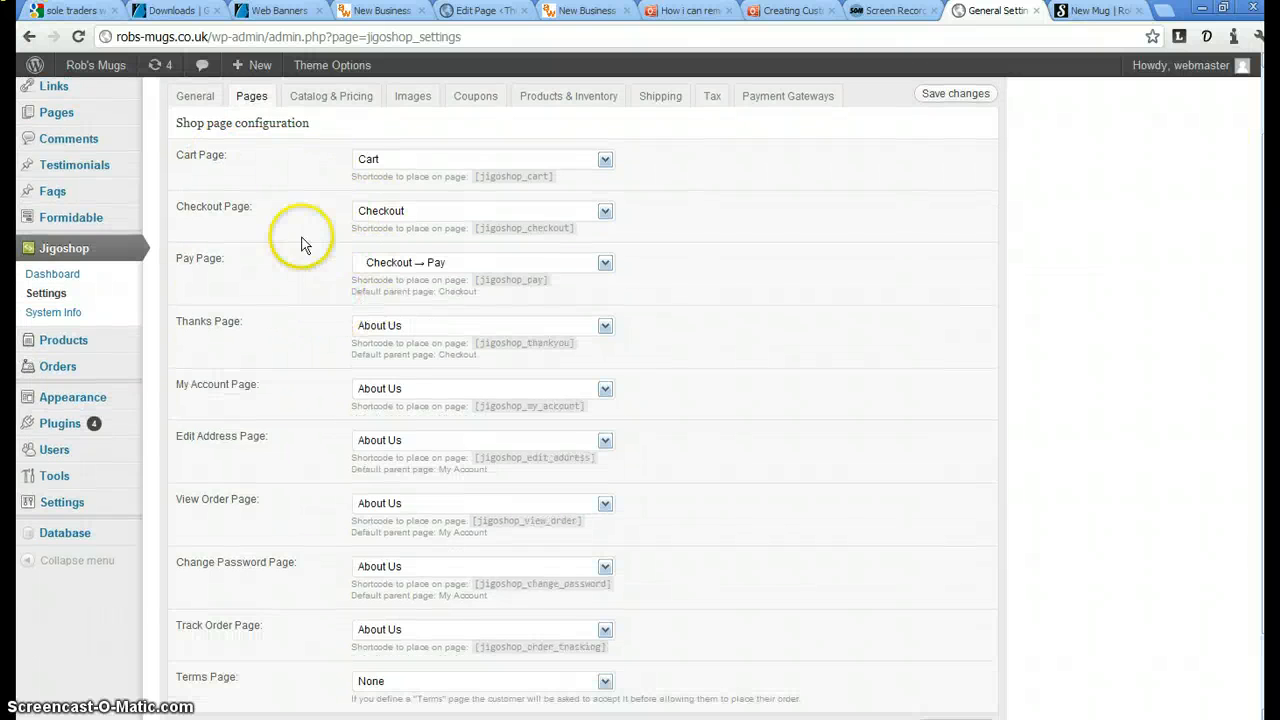
pyautogui.scroll(1, 310, 225)
# Examine Jigoshop's catalog, pricing and image size options, and open the coupon settings
pyautogui.click(358, 188)
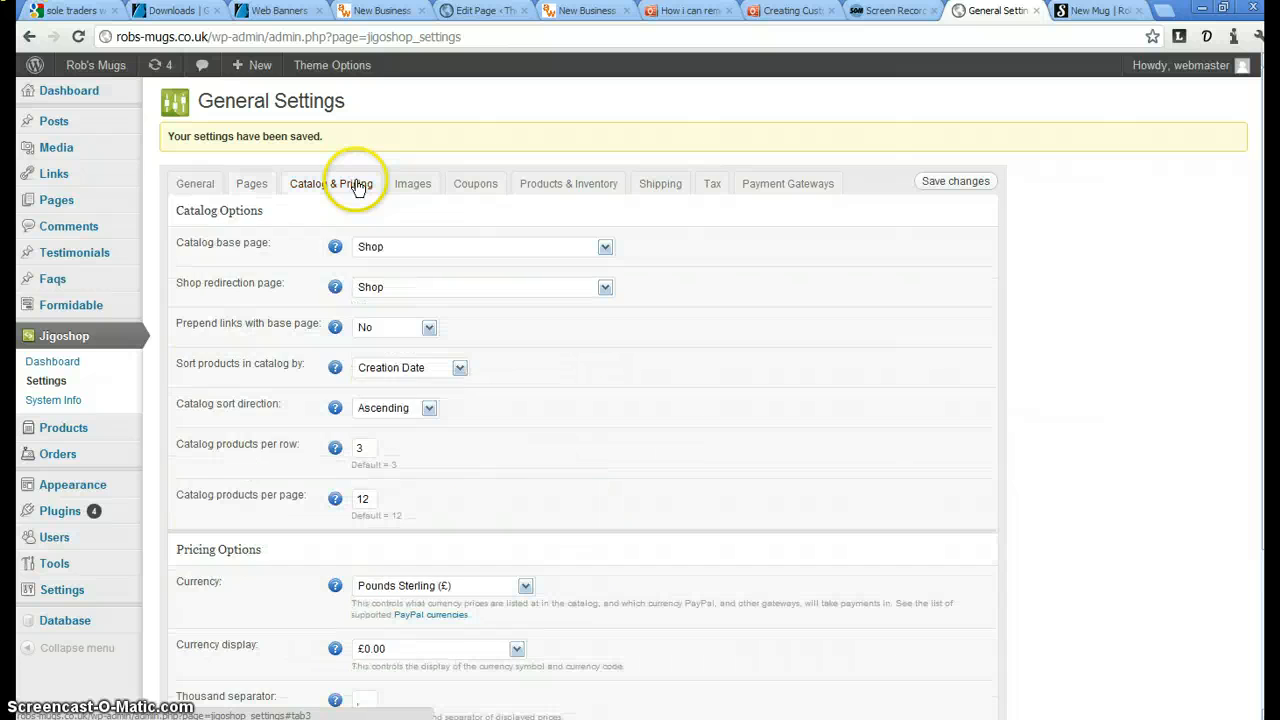
pyautogui.scroll(-2, 315, 245)
pyautogui.scroll(-1, 310, 250)
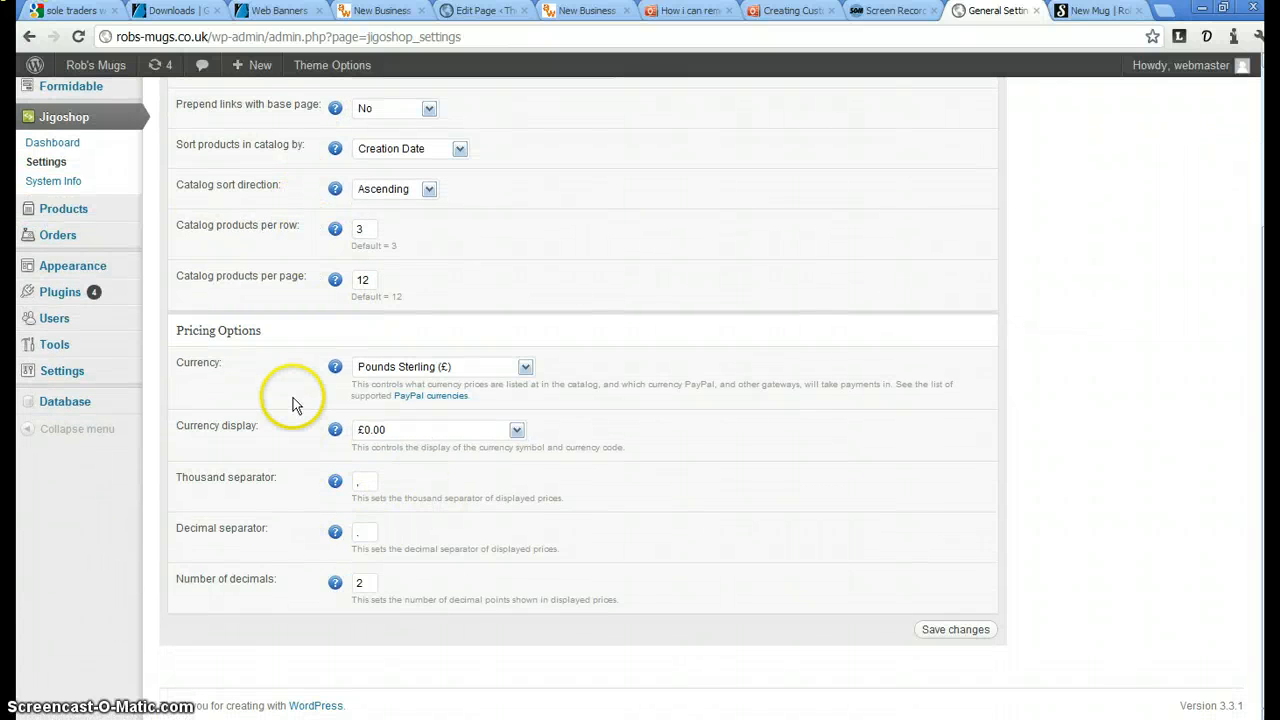
pyautogui.scroll(5, 293, 403)
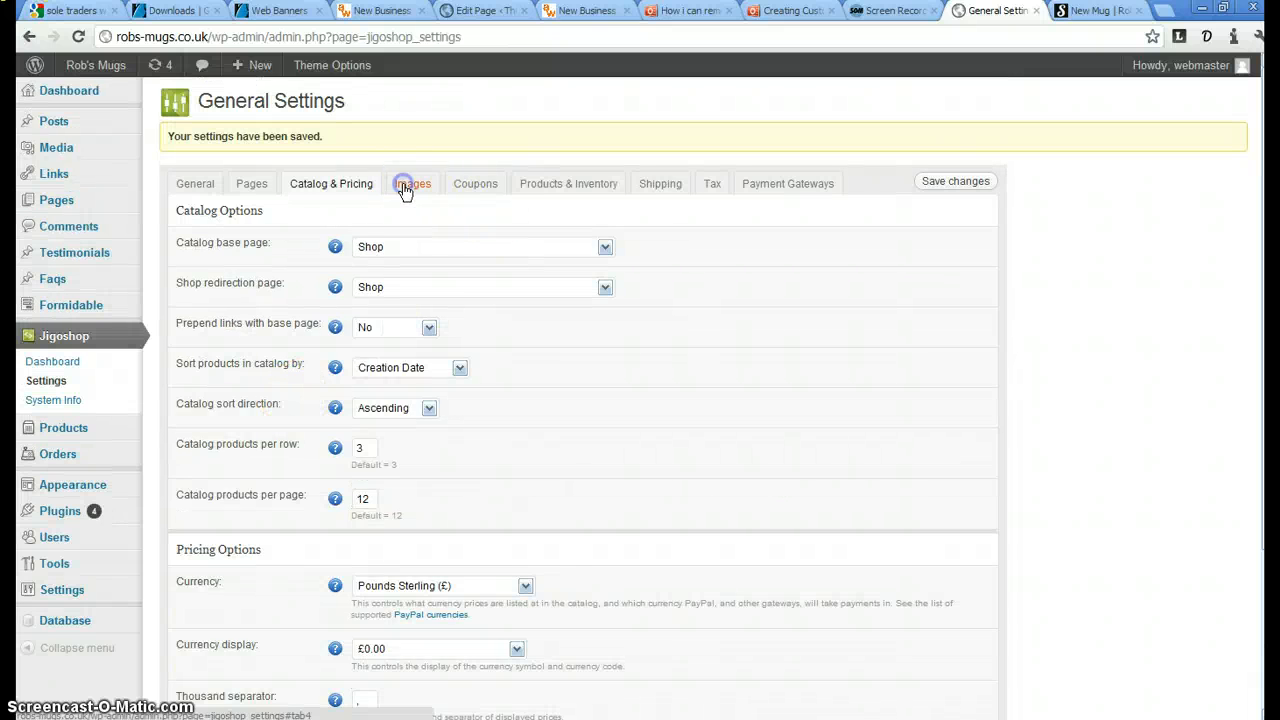
pyautogui.click(404, 190)
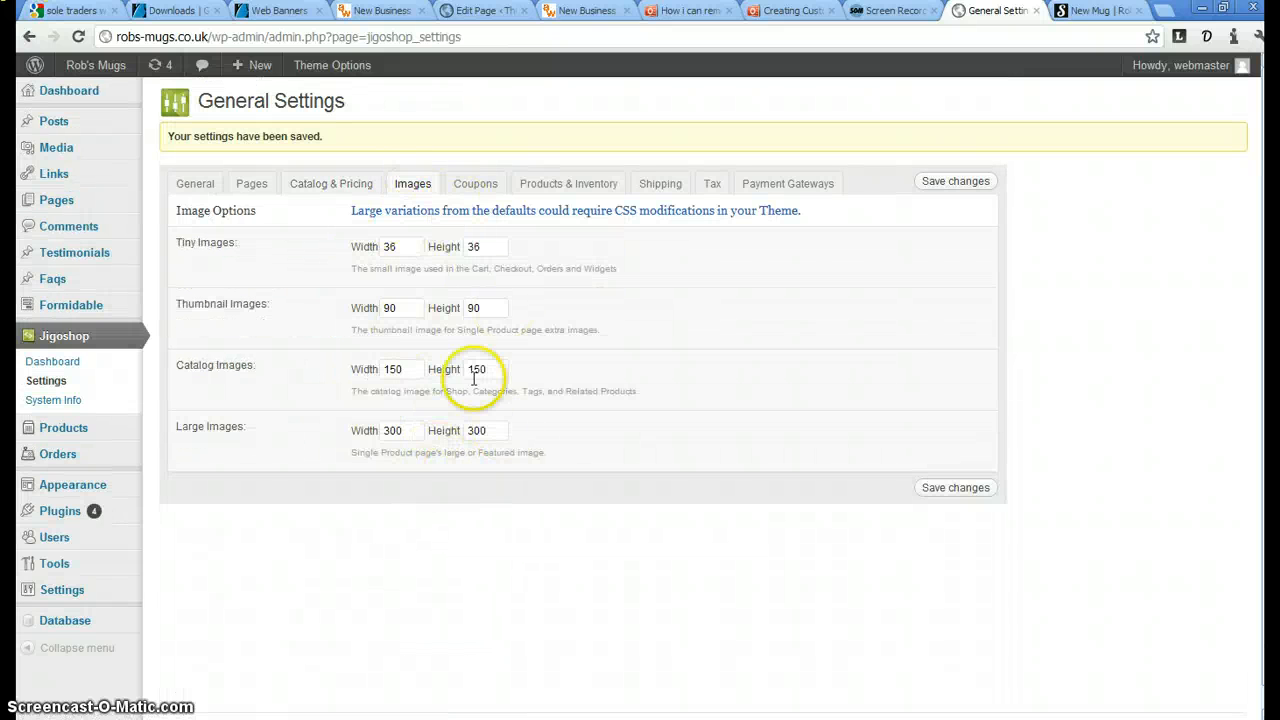
pyautogui.click(478, 186)
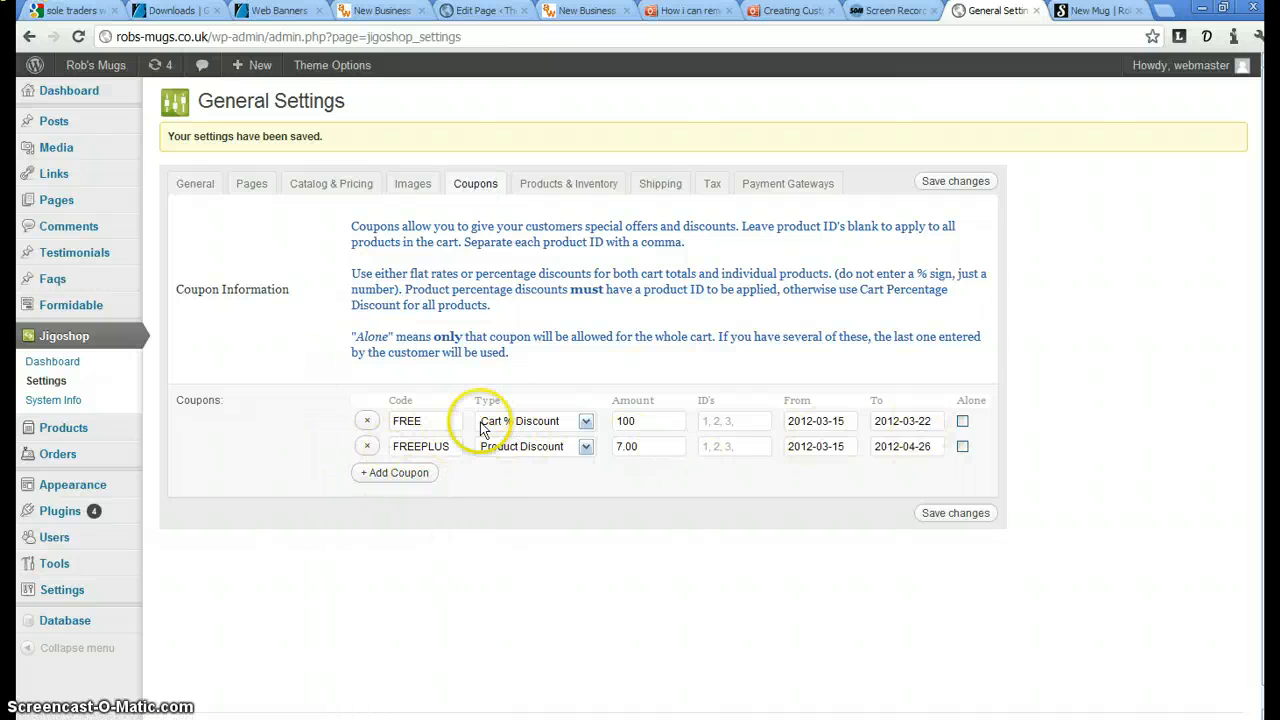
# Examine the discount types available for the FREEPLUS coupon and the discount amount of the FREE coupon
pyautogui.click(584, 448)
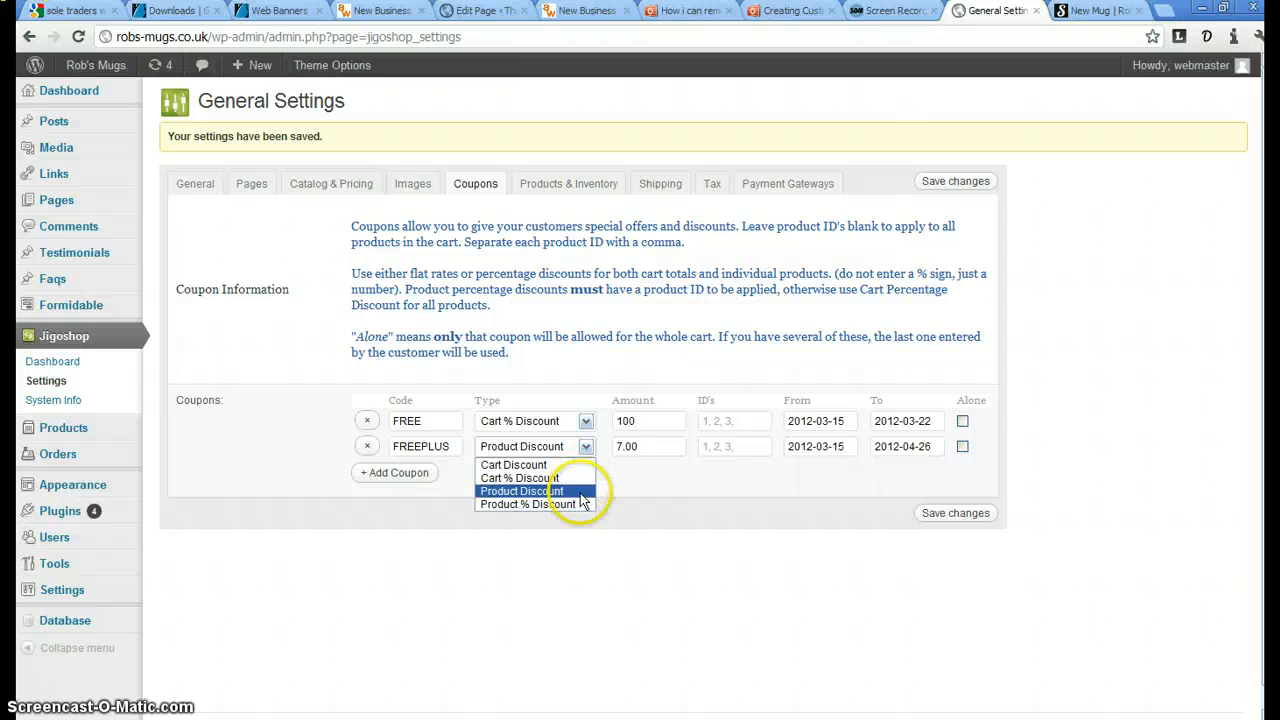
pyautogui.click(571, 491)
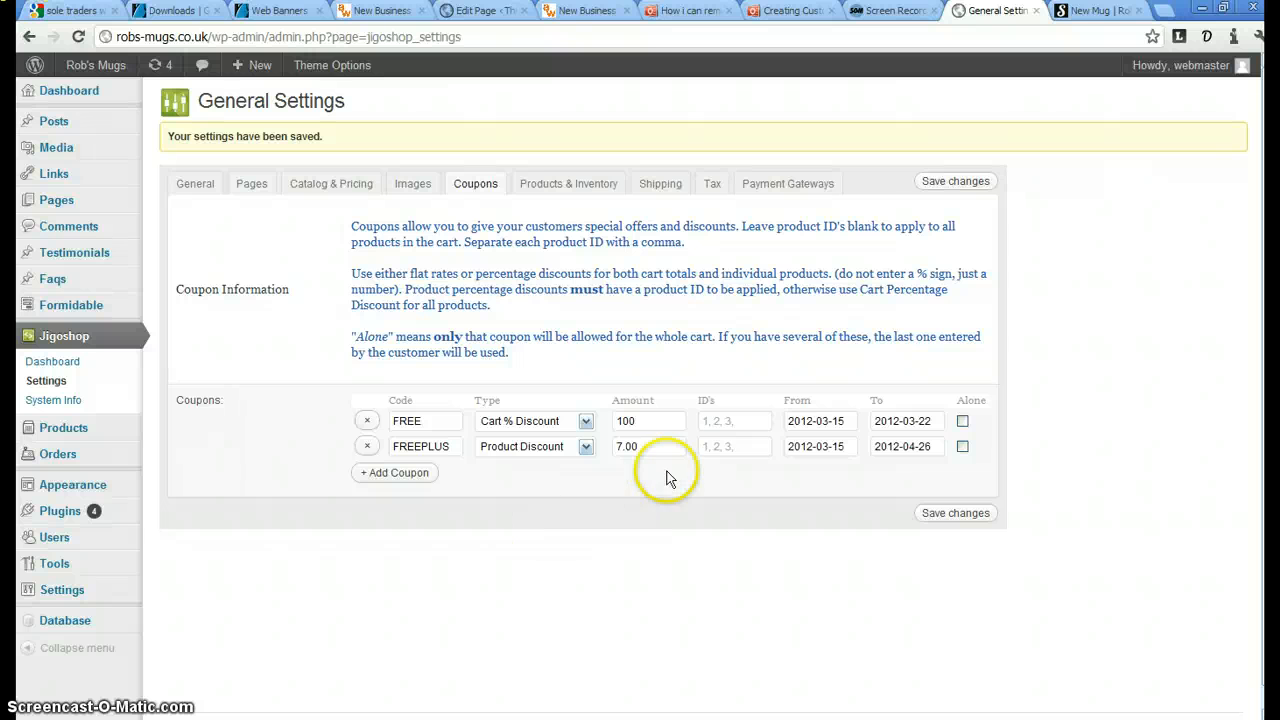
pyautogui.click(620, 421)
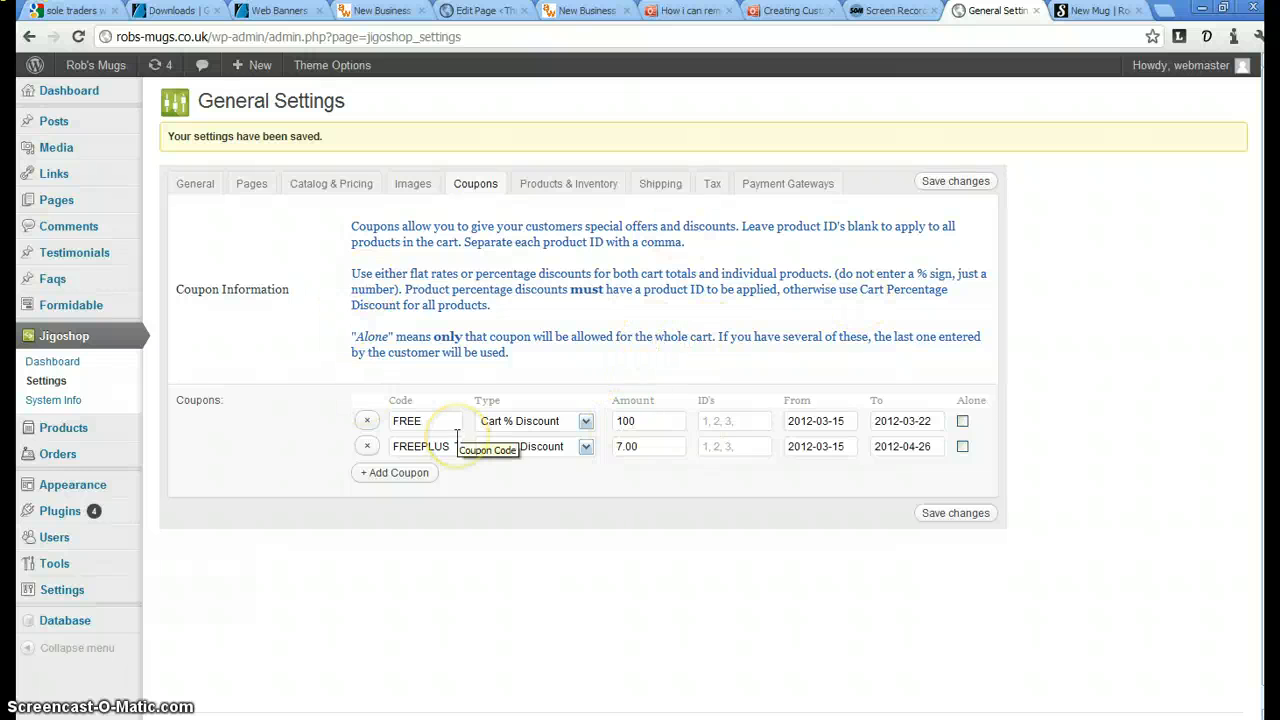
# Examine Jigoshop's product options and inventory options, including the measurement units and stock thresholds
pyautogui.click(573, 187)
pyautogui.click(594, 220)
pyautogui.scroll(-2, 598, 223)
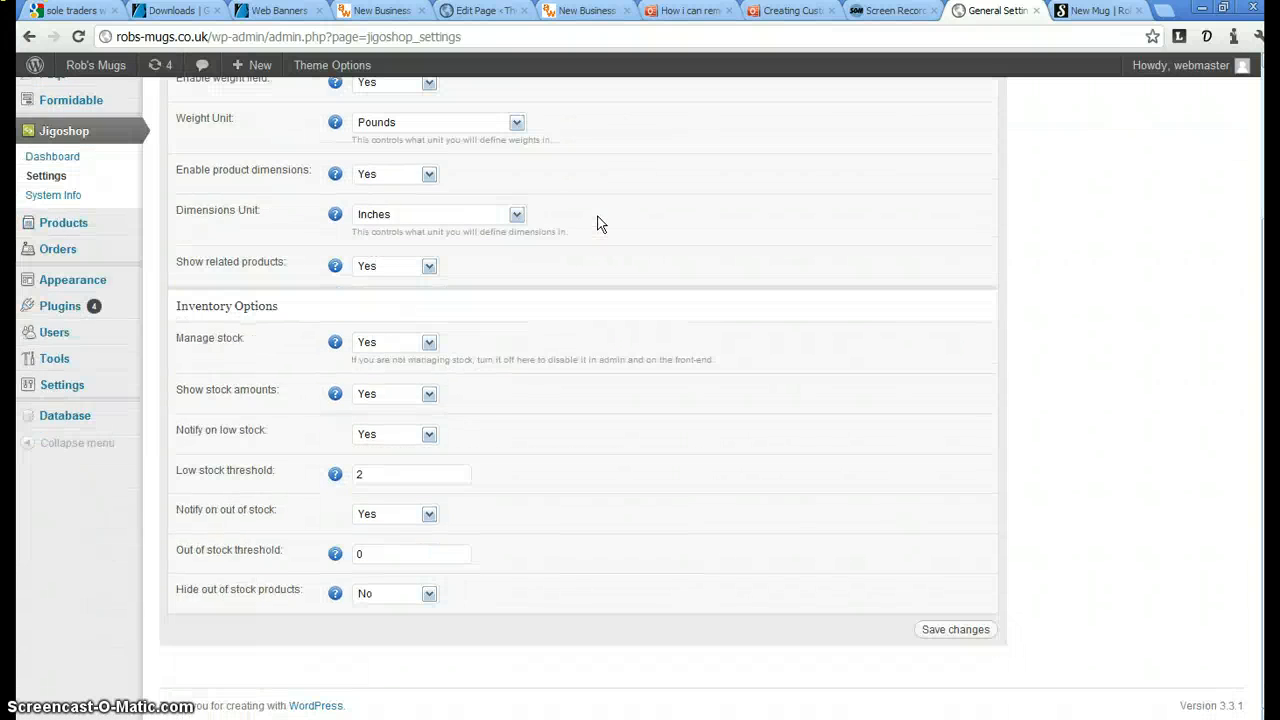
pyautogui.scroll(3, 598, 223)
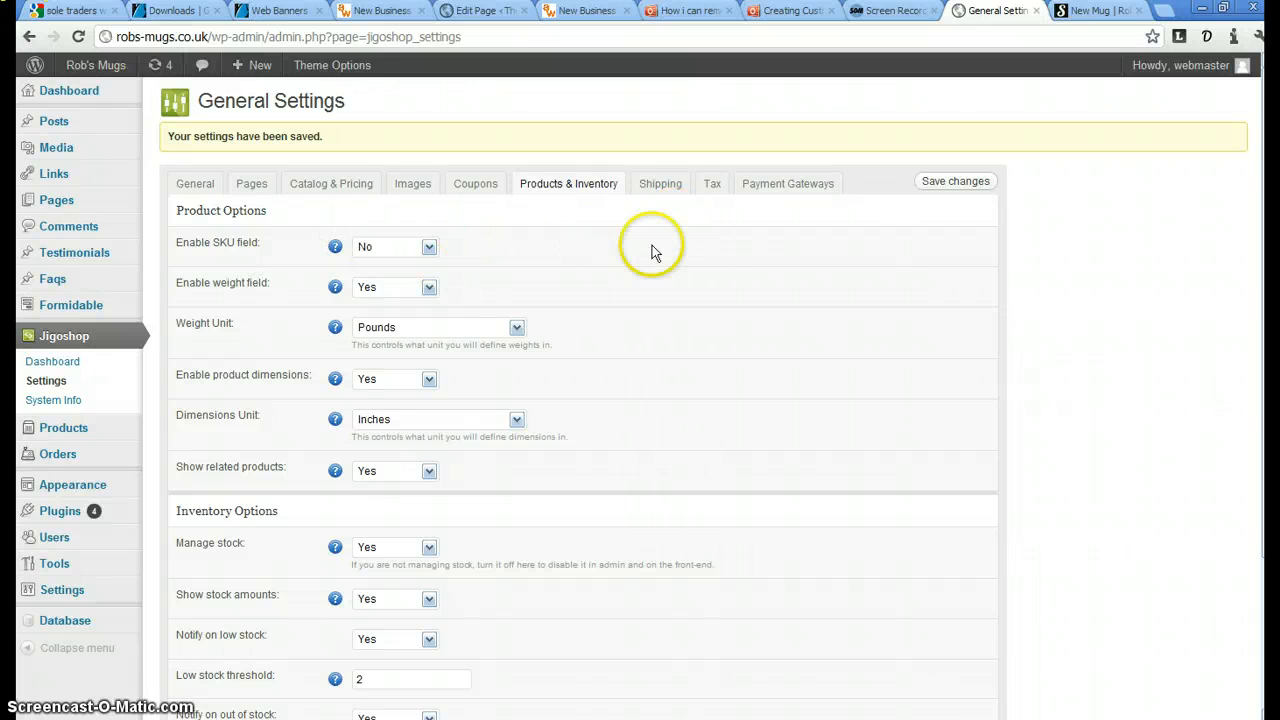
# Examine Jigoshop's shipping options with their flat rate and free shipping settings, together with the tax options
pyautogui.click(664, 188)
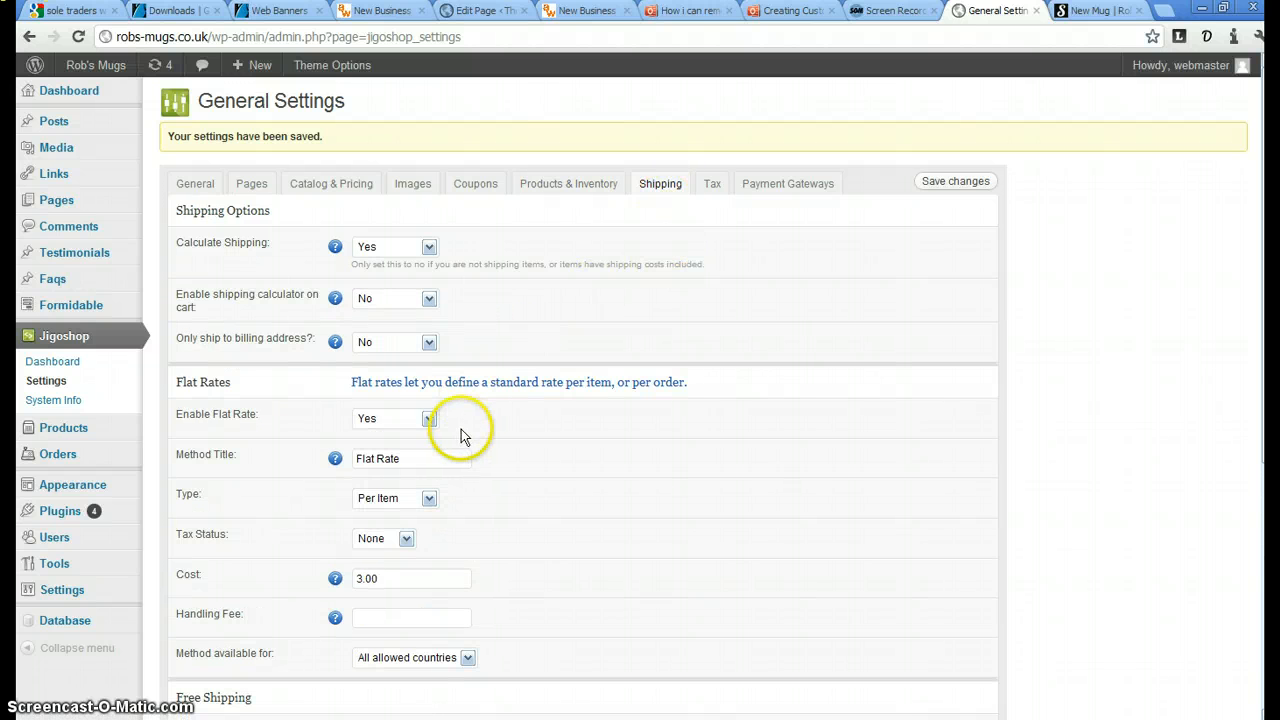
pyautogui.scroll(-1, 466, 440)
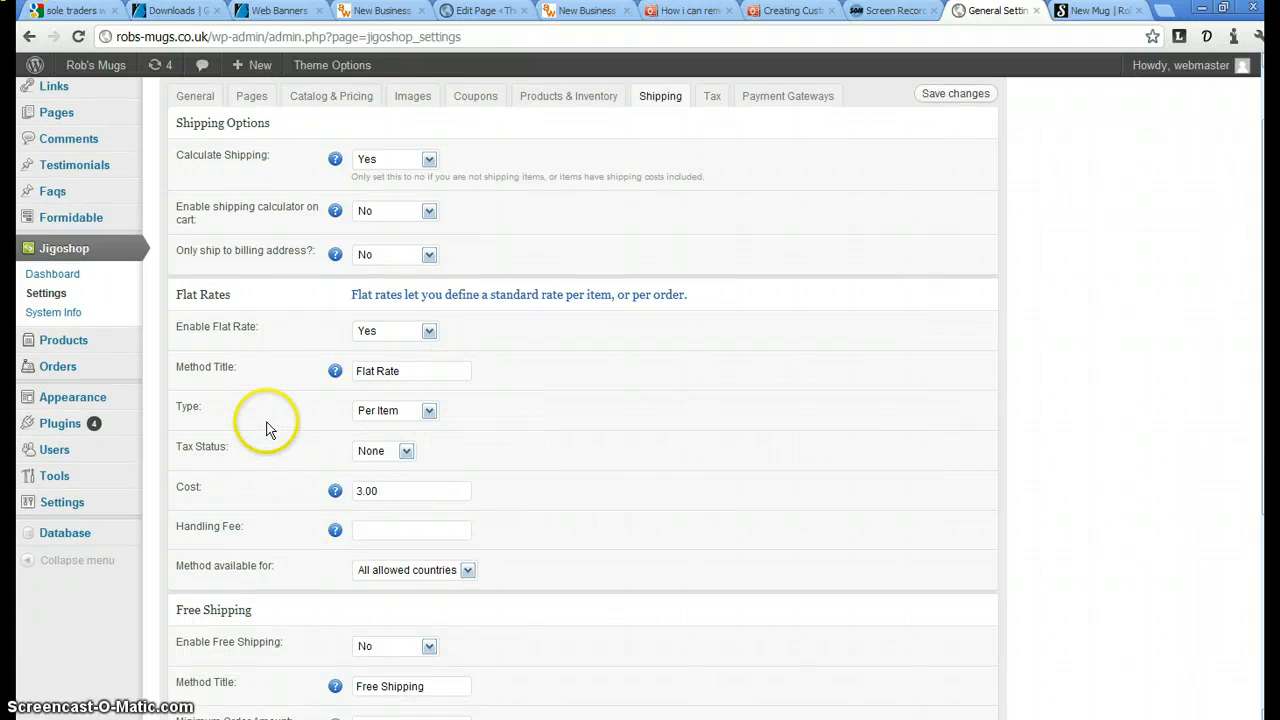
pyautogui.scroll(-2, 267, 428)
pyautogui.scroll(-2, 266, 423)
pyautogui.scroll(5, 266, 423)
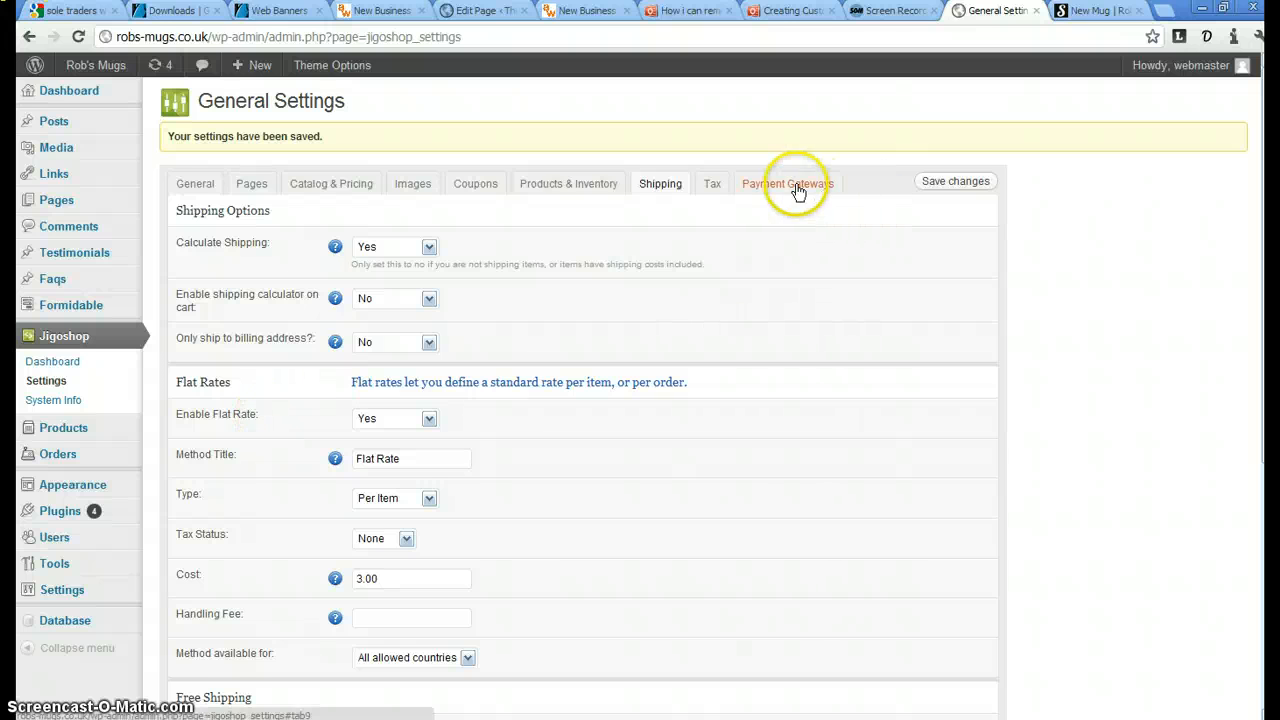
pyautogui.click(710, 187)
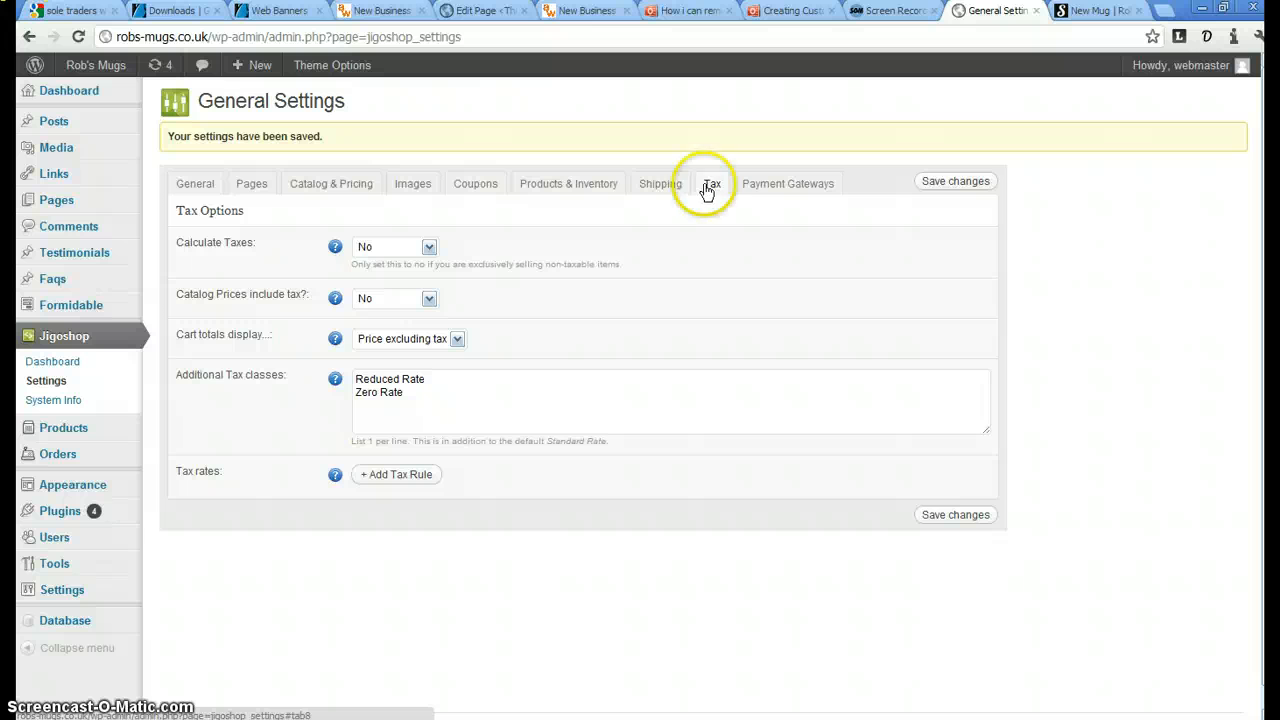
# Examine the bank transfer, cheque, cash on delivery, DIBS, PayPal and Skrill payment gateway settings, and save the Jigoshop settings
pyautogui.click(800, 185)
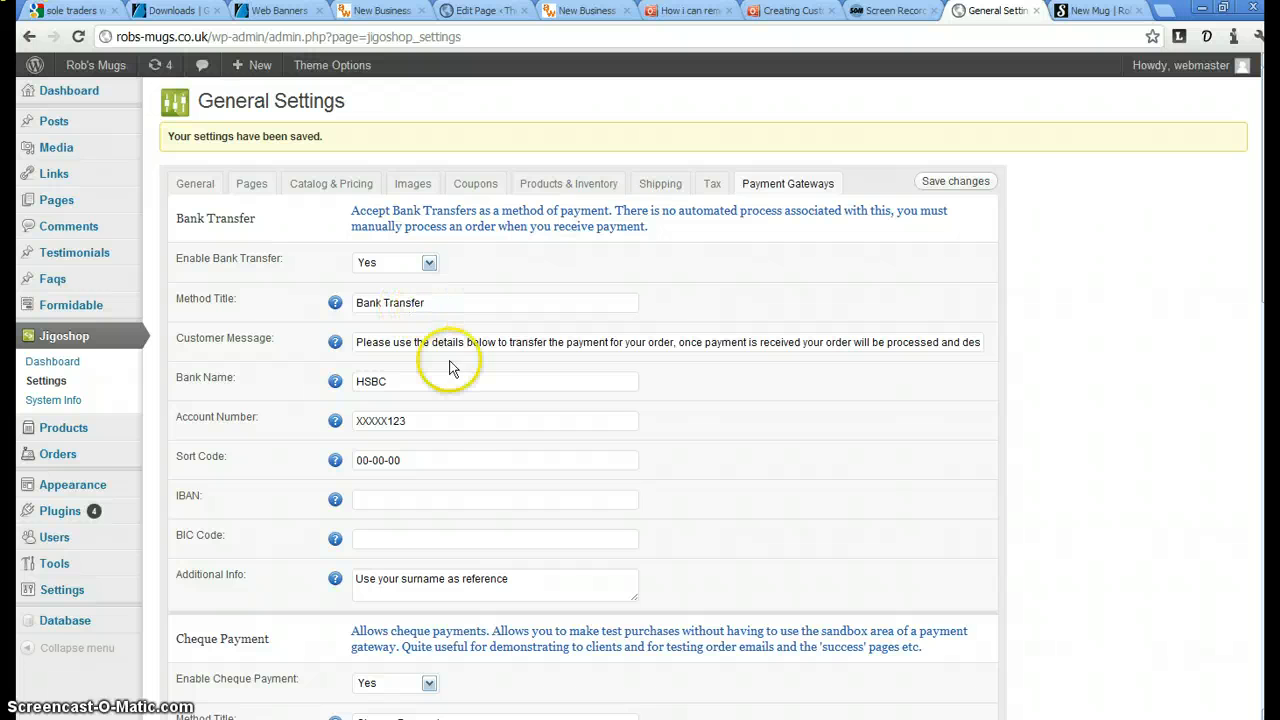
pyautogui.scroll(-2, 407, 455)
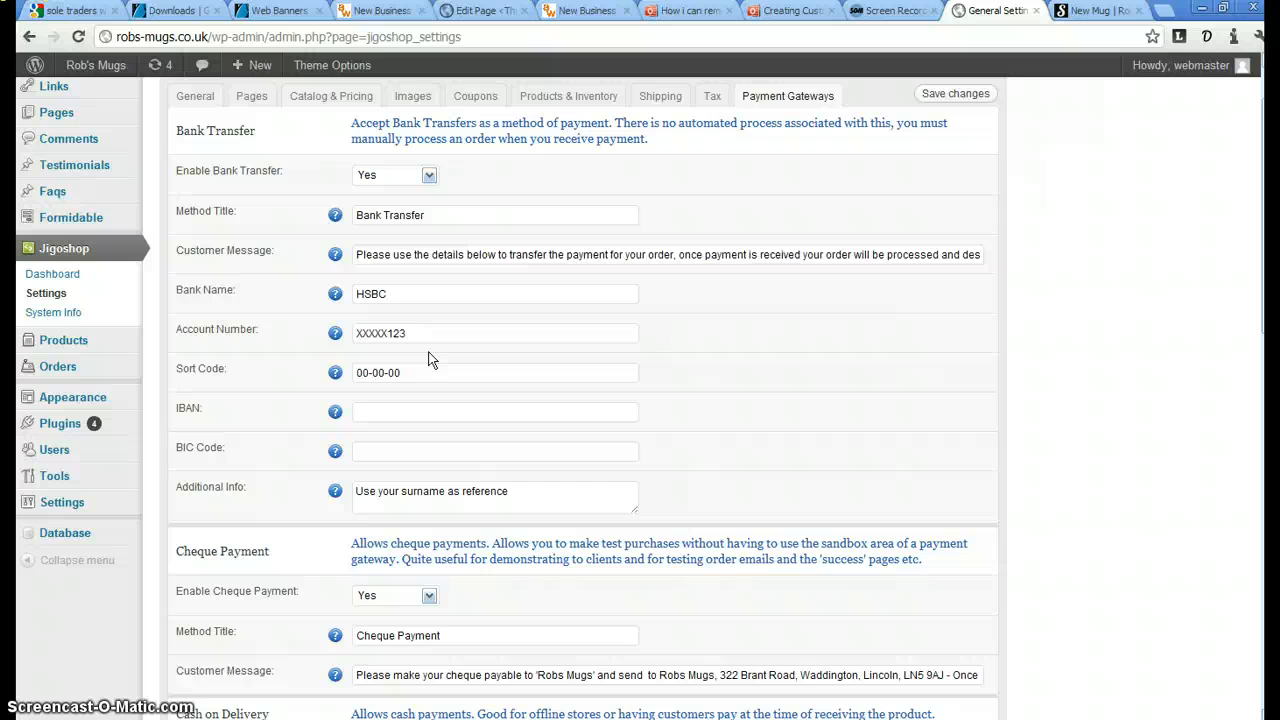
pyautogui.scroll(-3, 300, 429)
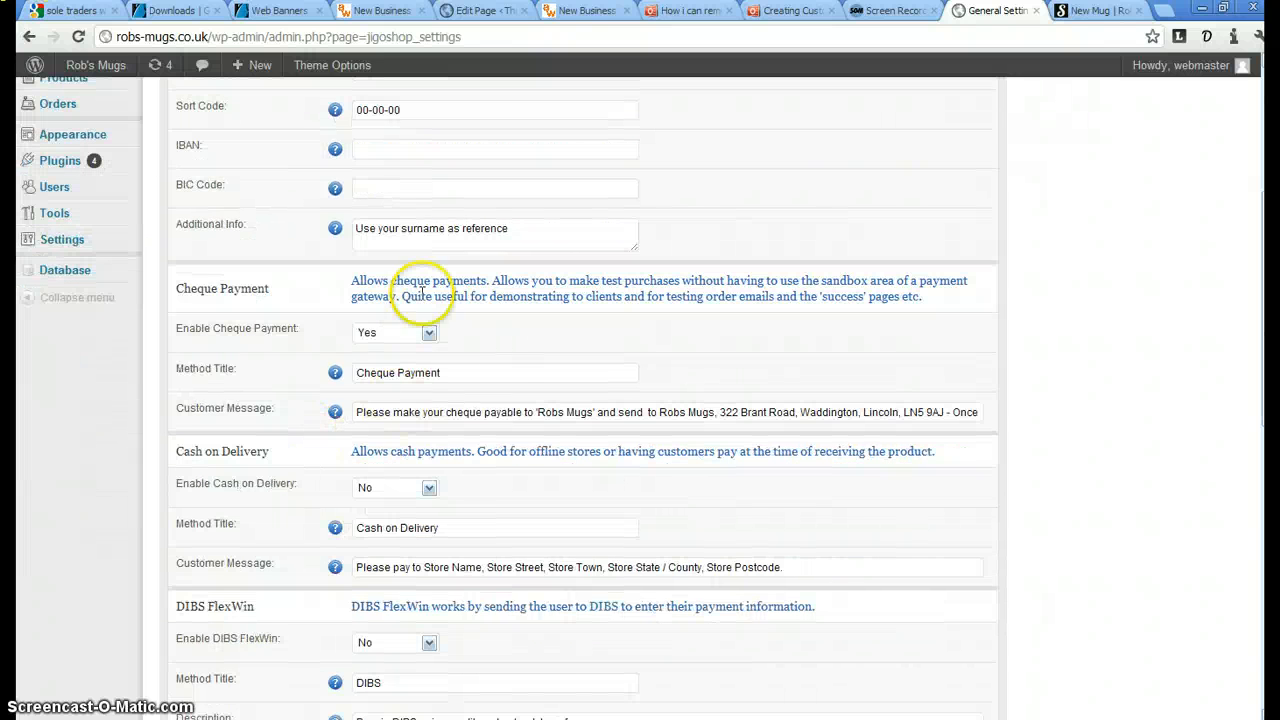
pyautogui.scroll(-1, 333, 385)
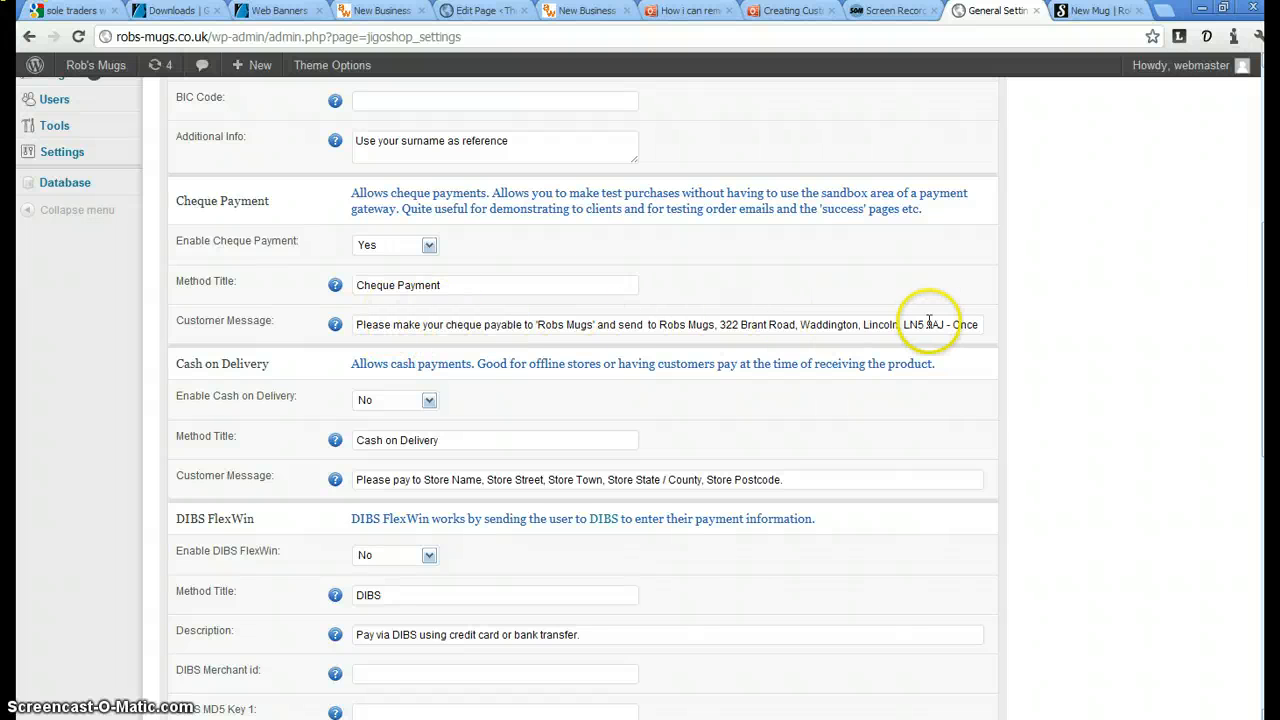
pyautogui.scroll(-1, 569, 395)
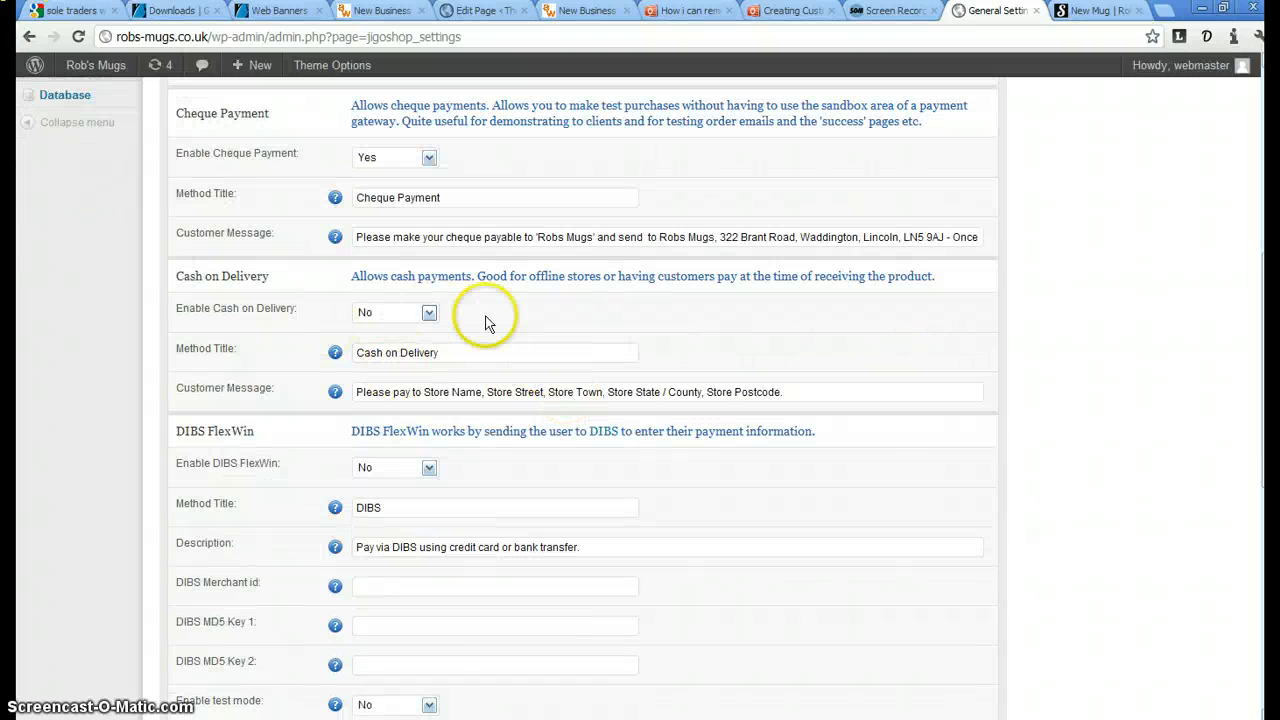
pyautogui.click(428, 314)
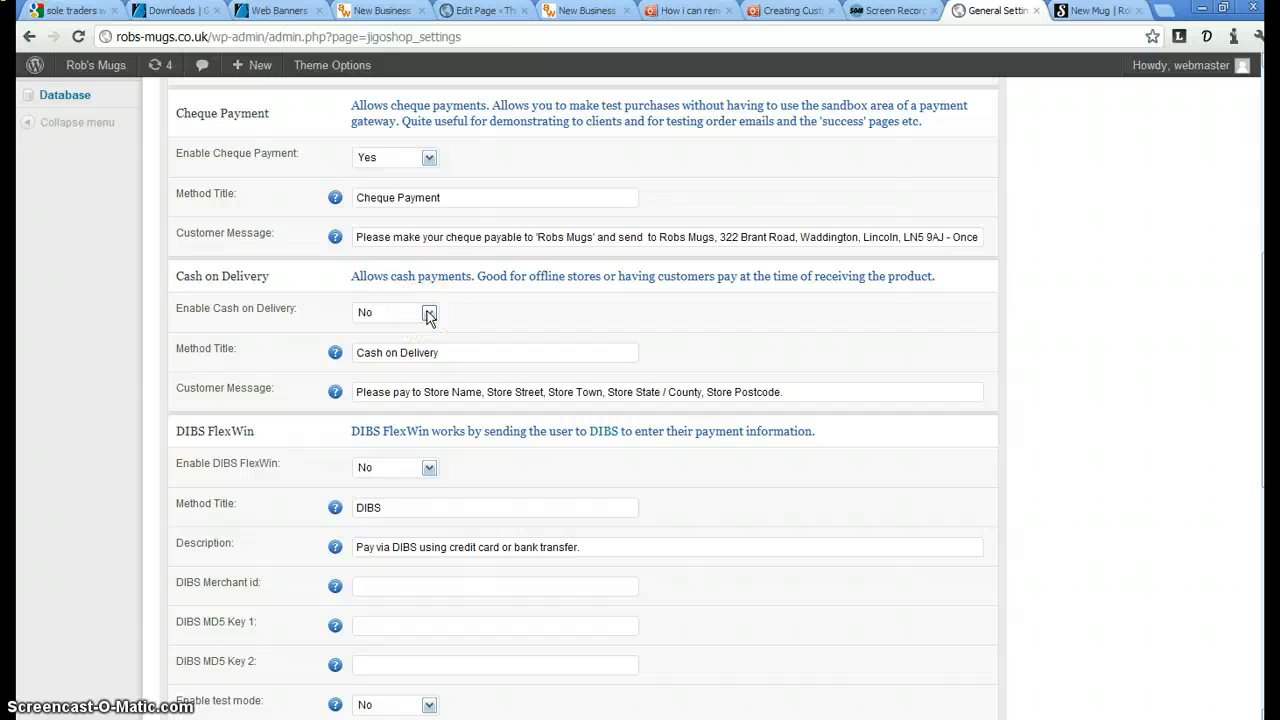
pyautogui.click(428, 314)
pyautogui.scroll(-2, 420, 330)
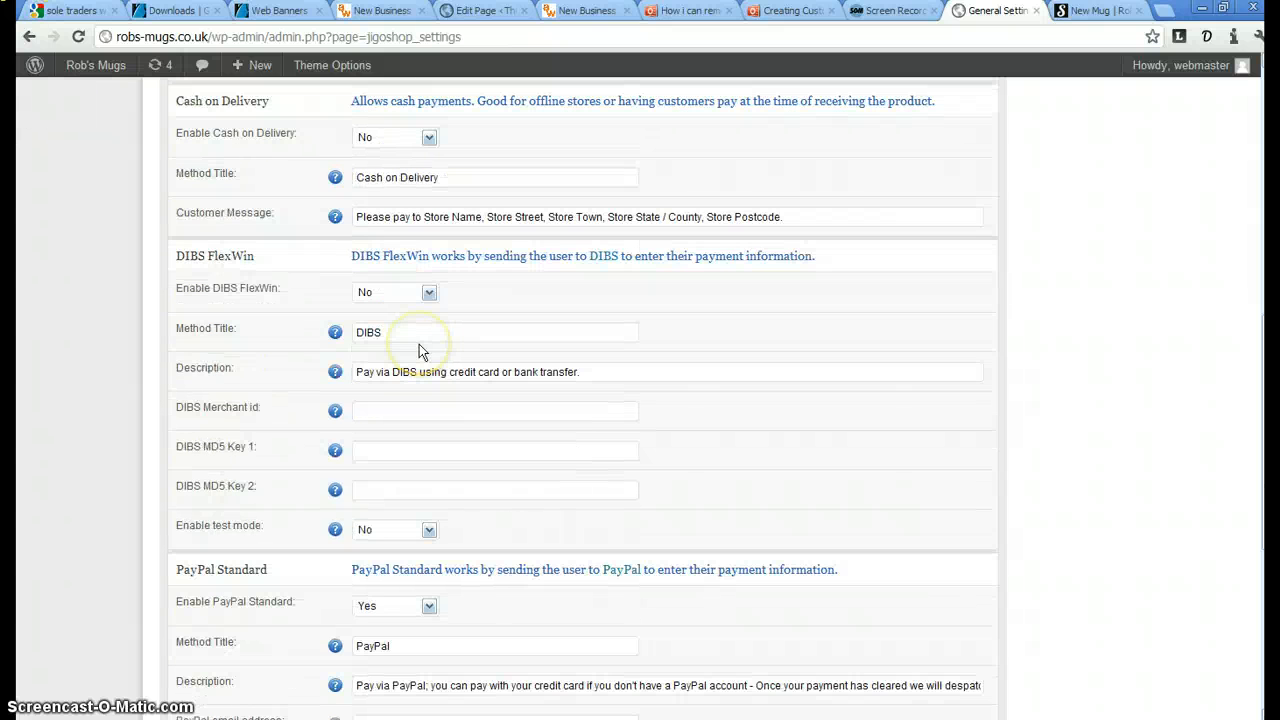
pyautogui.scroll(-3, 419, 344)
pyautogui.click(468, 312)
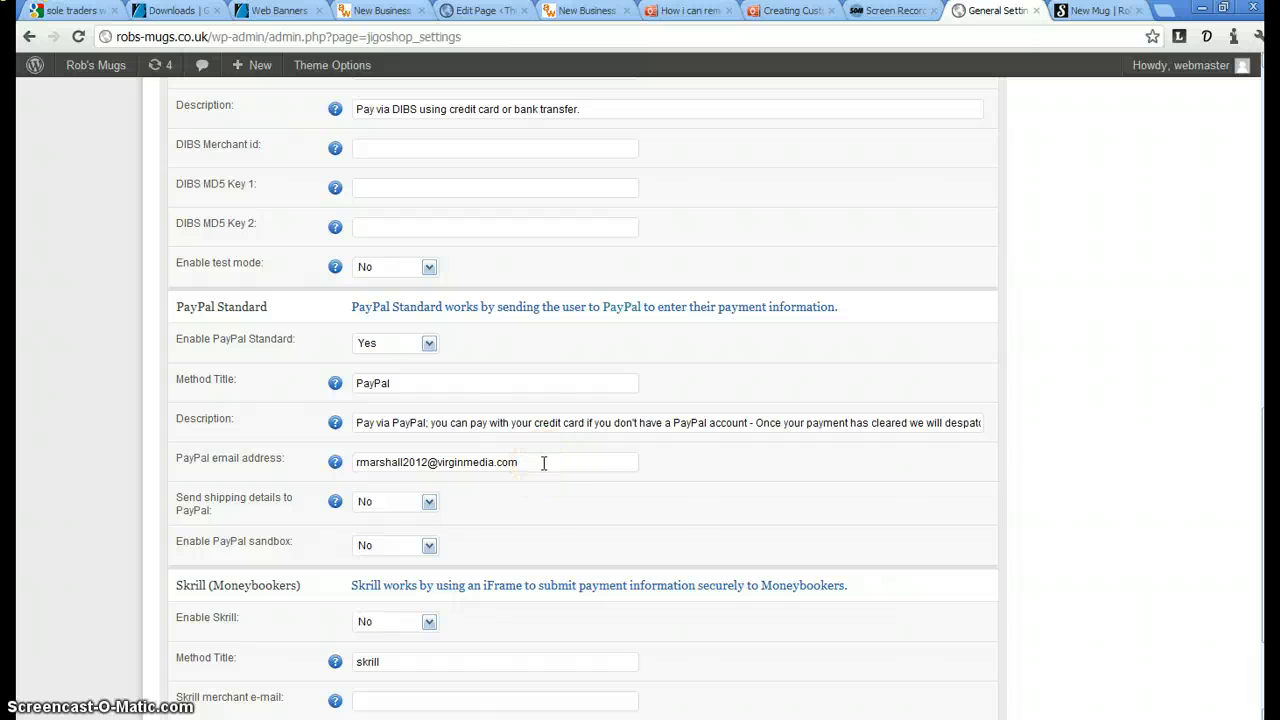
pyautogui.scroll(-4, 545, 385)
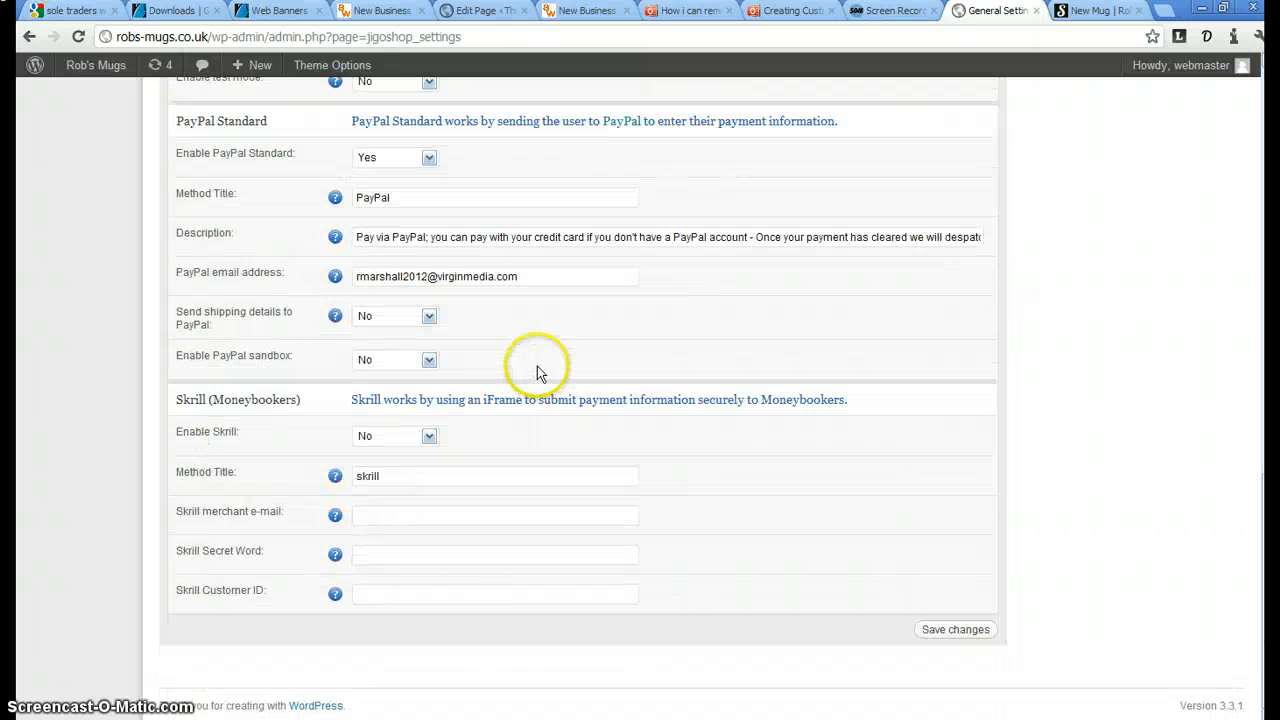
pyautogui.scroll(10, 540, 371)
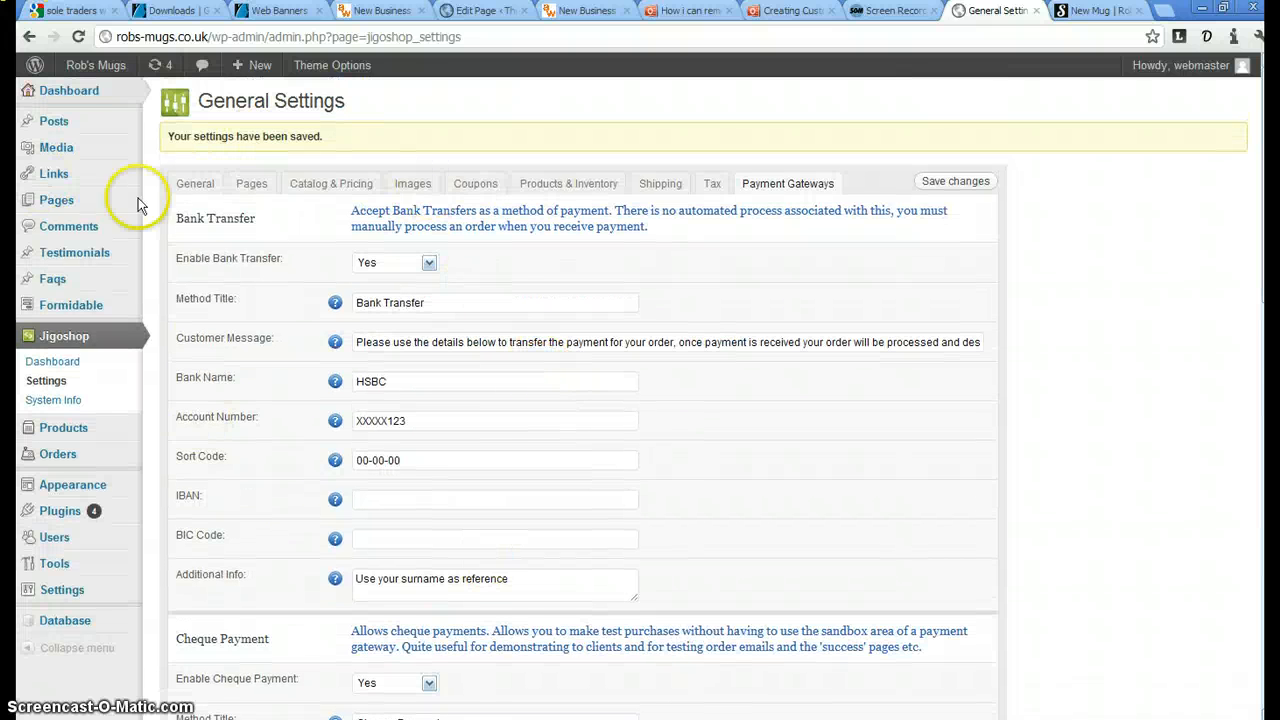
pyautogui.click(957, 183)
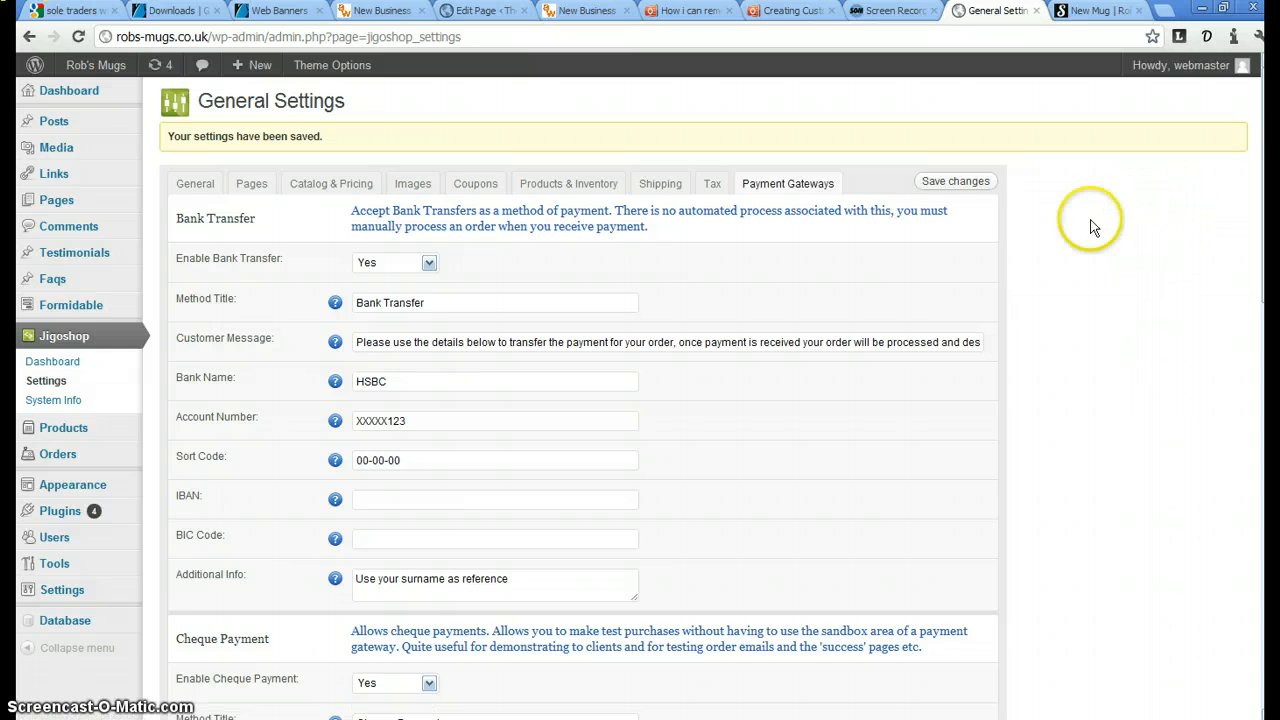
# Open the list of all shop products and examine their types, stock, prices and visibility
pyautogui.moveTo(109, 177)
pyautogui.scroll(-3, 110, 185)
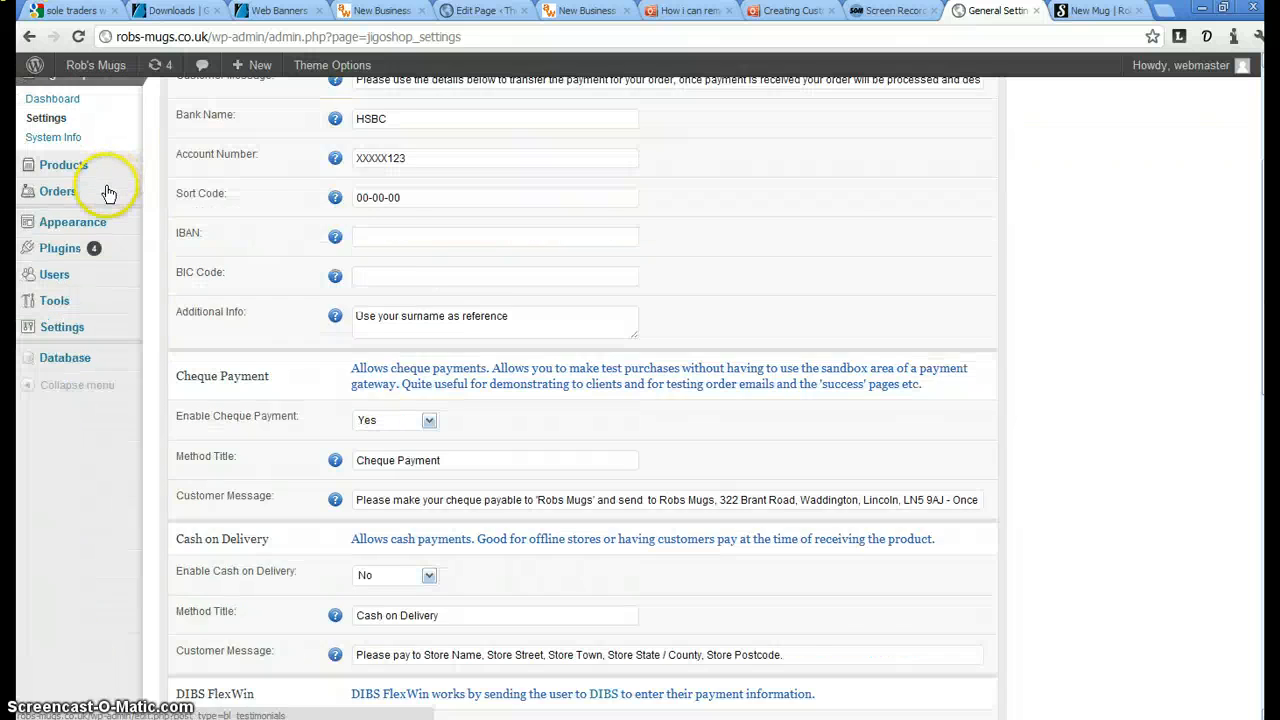
pyautogui.scroll(3, 108, 192)
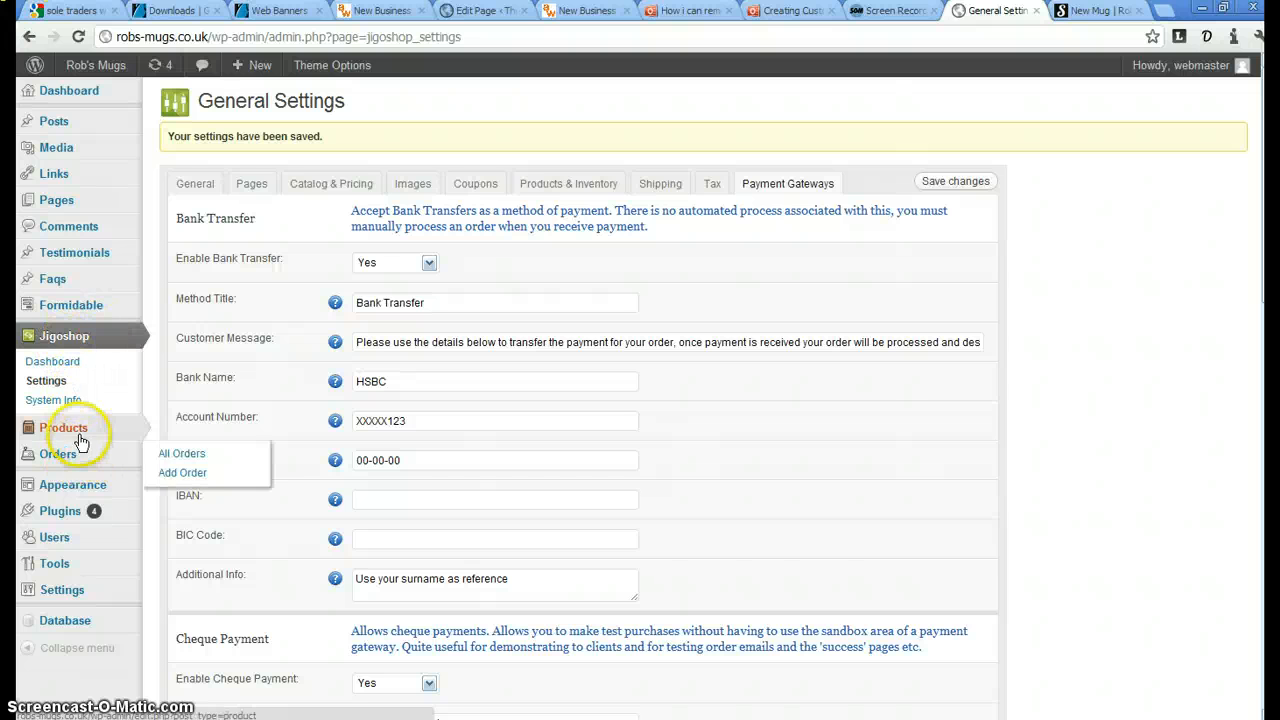
pyautogui.click(186, 428)
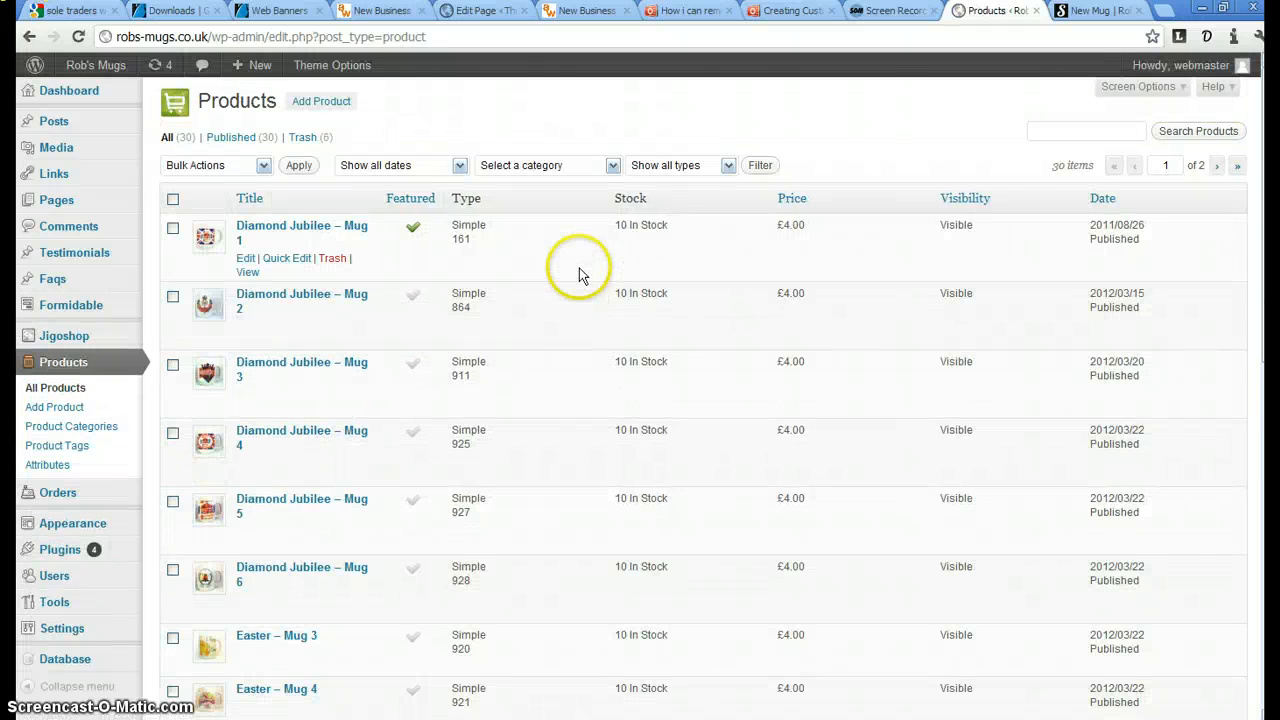
pyautogui.scroll(-3, 579, 268)
pyautogui.scroll(3, 579, 268)
pyautogui.click(570, 281)
pyautogui.click(545, 290)
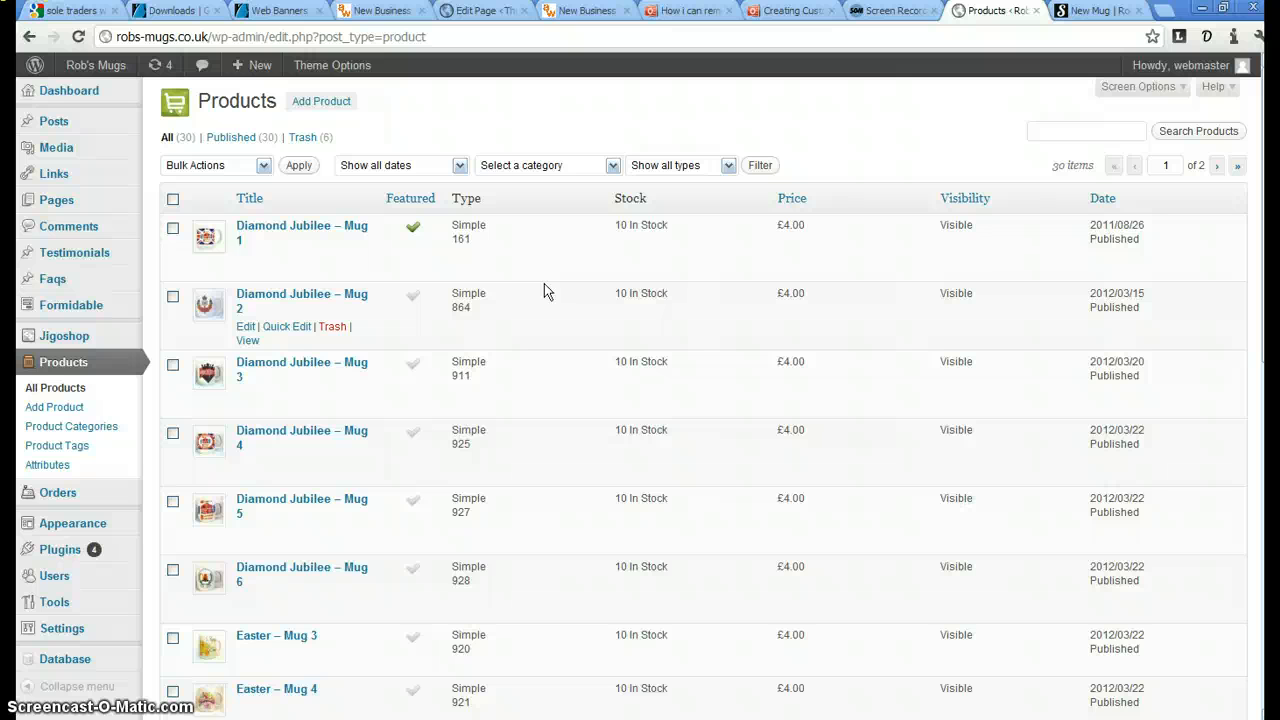
pyautogui.click(510, 275)
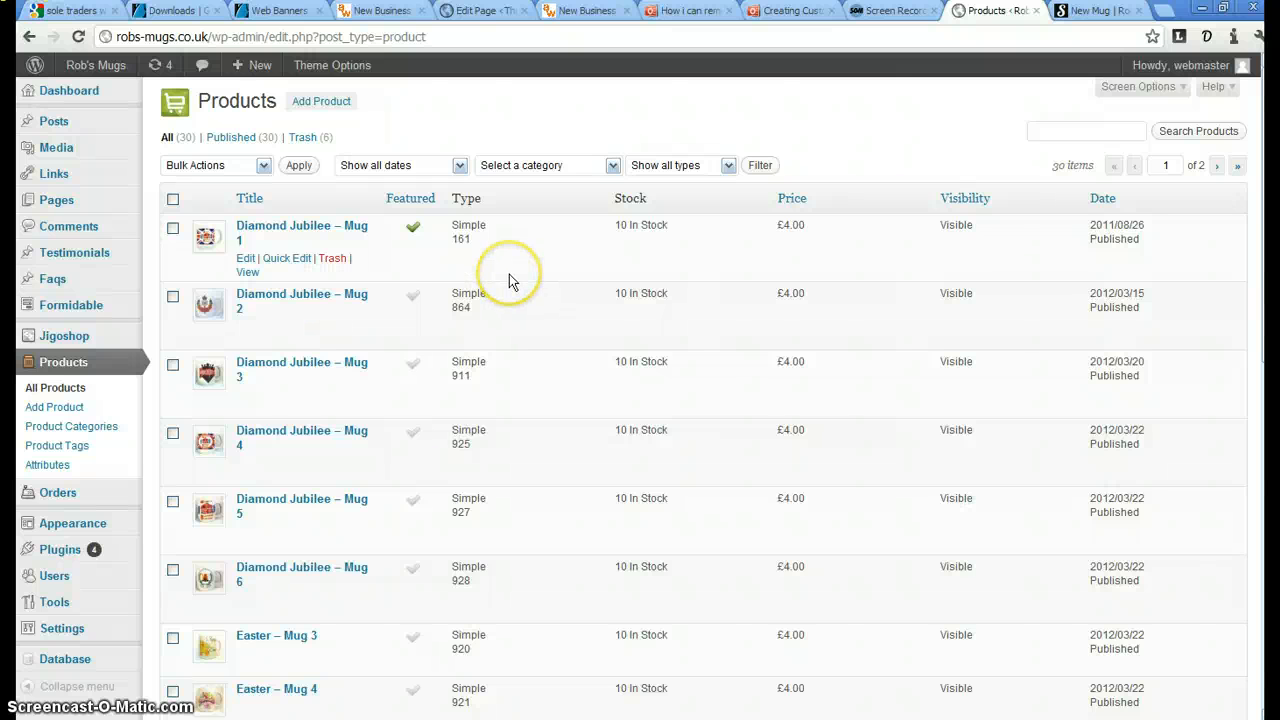